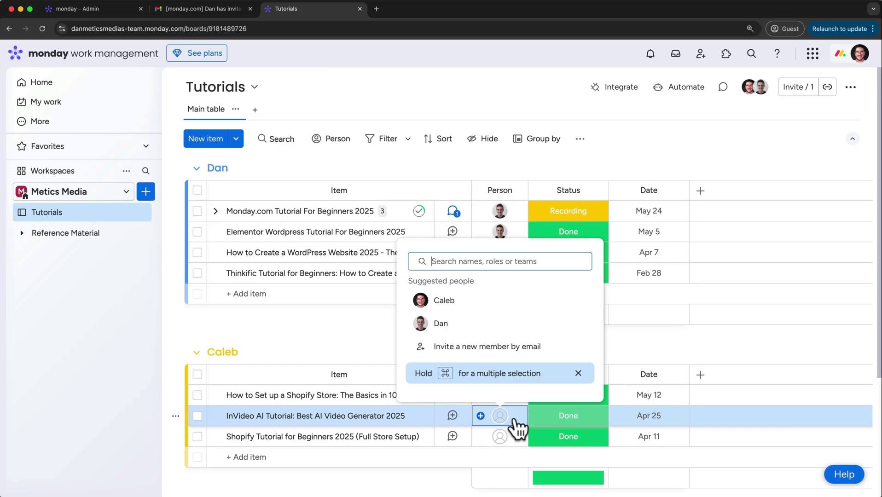
Assign a member to InVideo AI Tutorial, rearrange Kanban cards and columns, add a Chart widget
left_click(445, 304)
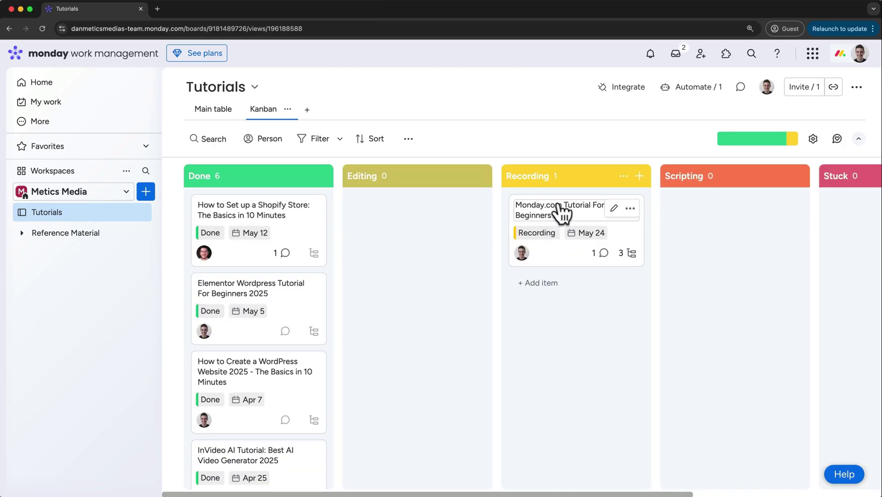
left_click_drag(563, 271, 532, 217)
left_click_drag(599, 173, 419, 174)
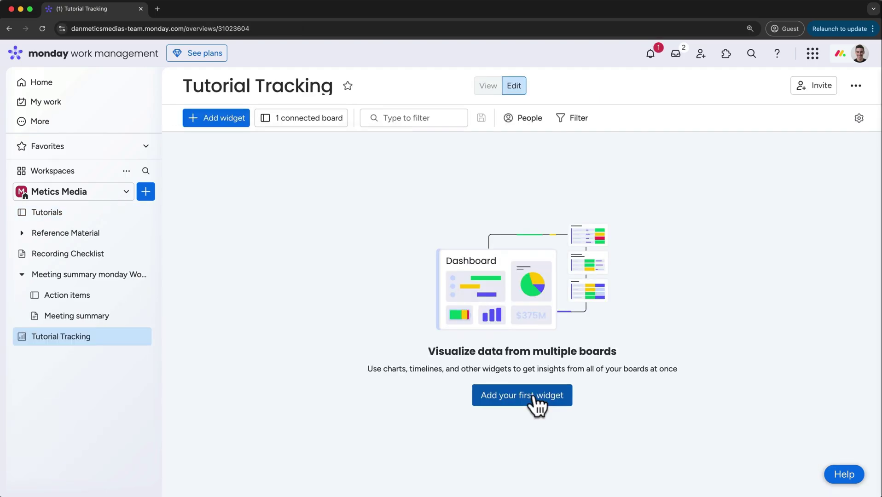
left_click(534, 397)
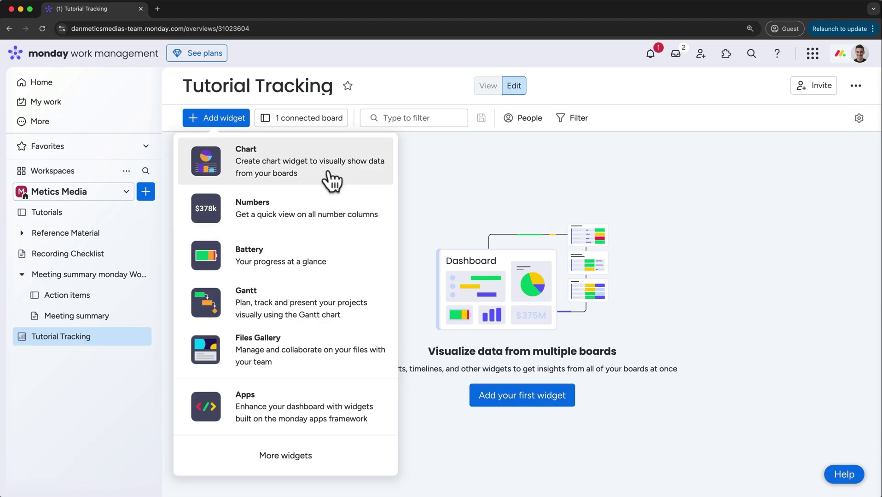
left_click(357, 179)
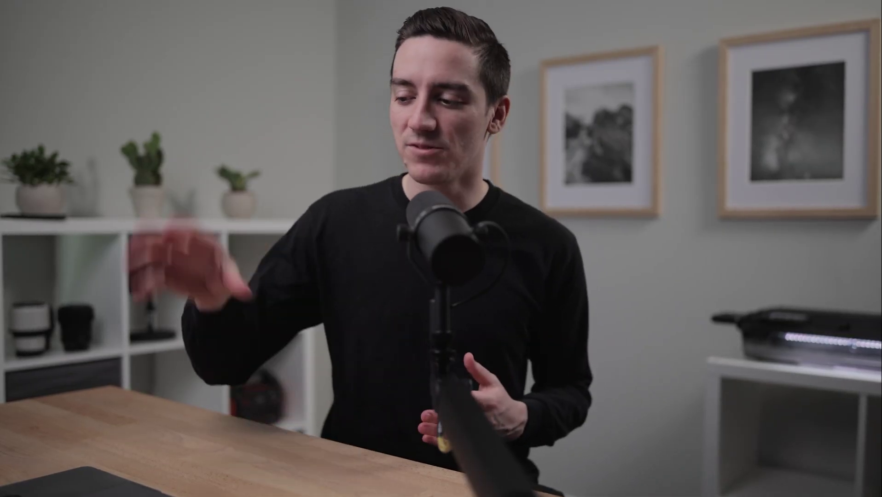
Follow the monday.com referral link under 'Start here' in the video description
scroll(357, 482, "down", 5)
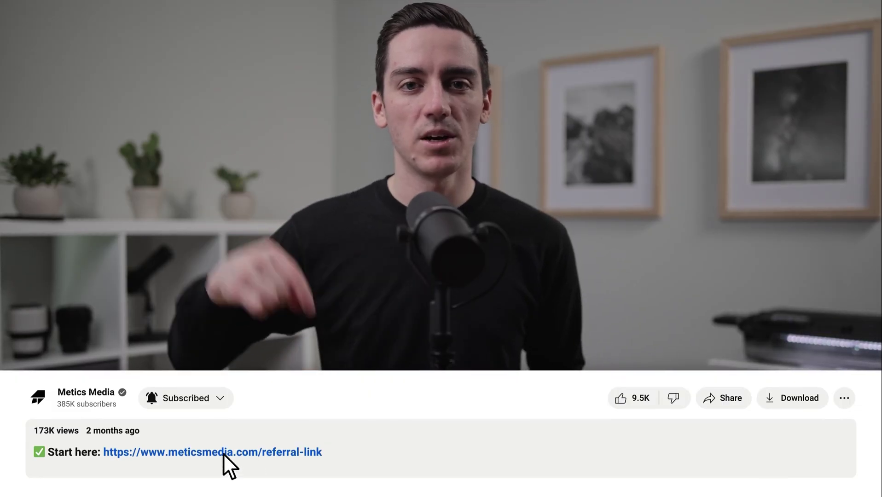
left_click(209, 453)
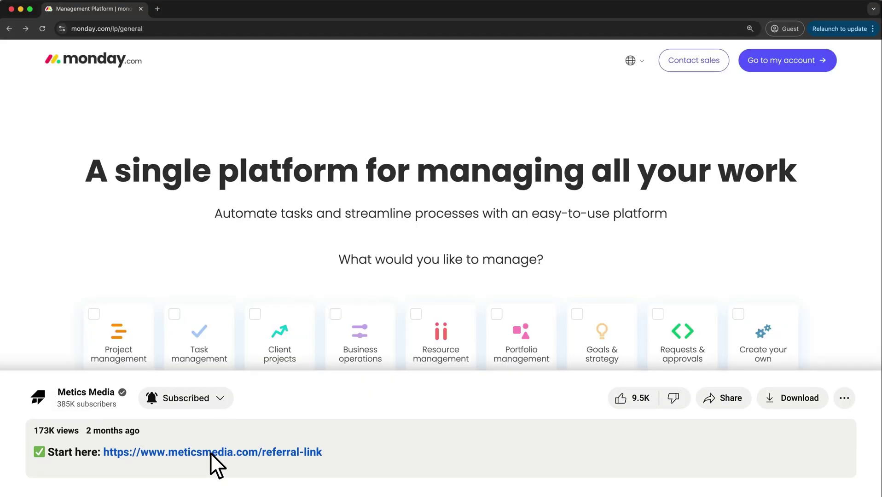
scroll(232, 470, "up", 5)
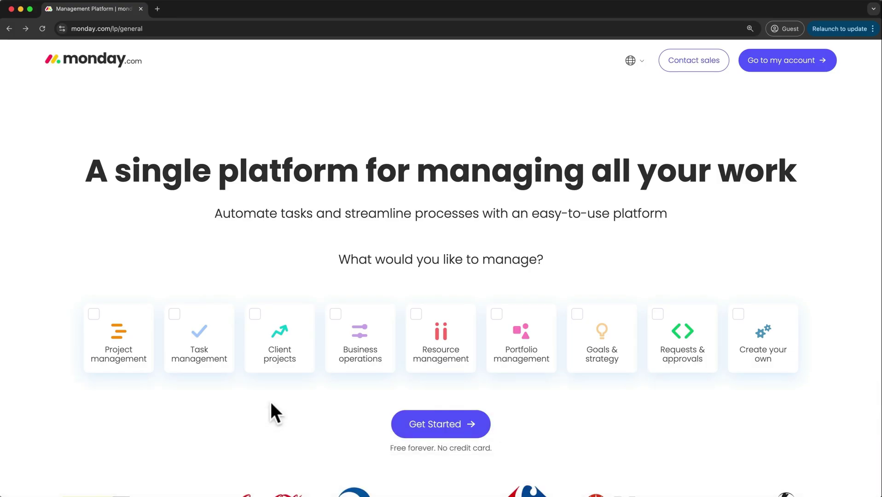
Sign up with Google, choosing Work use and the Team member role
left_click(406, 431)
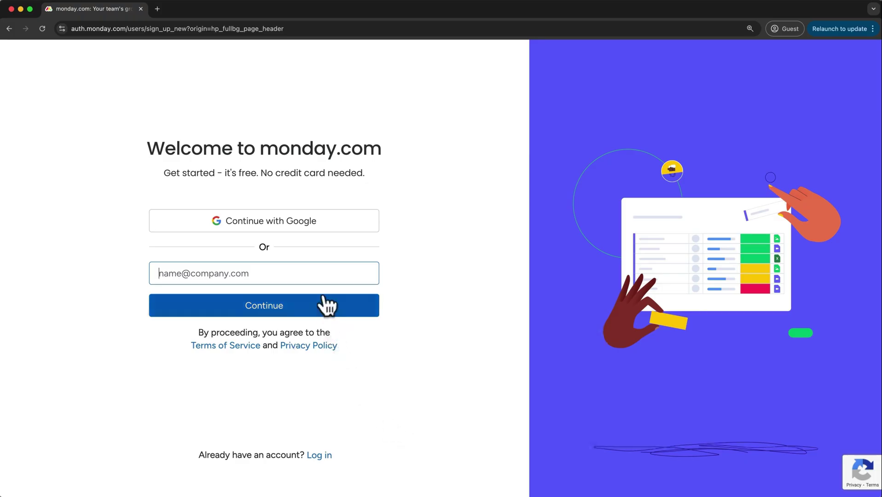
left_click(299, 226)
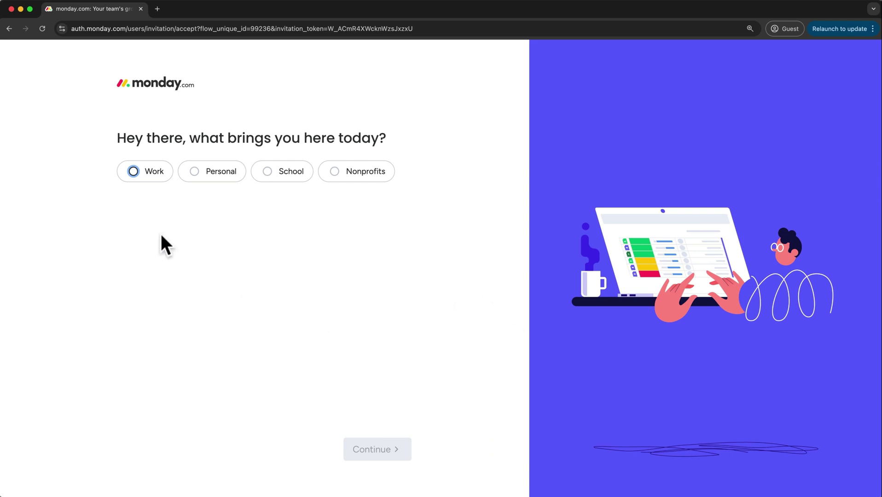
left_click(133, 172)
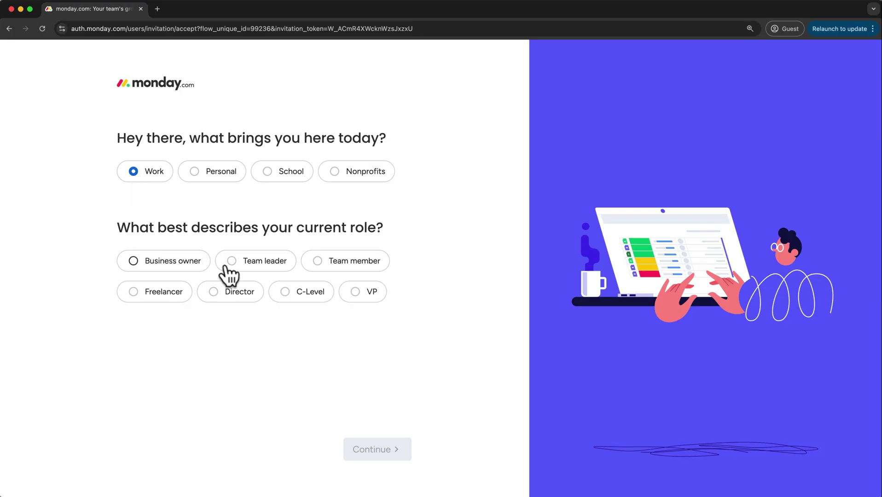
left_click(318, 261)
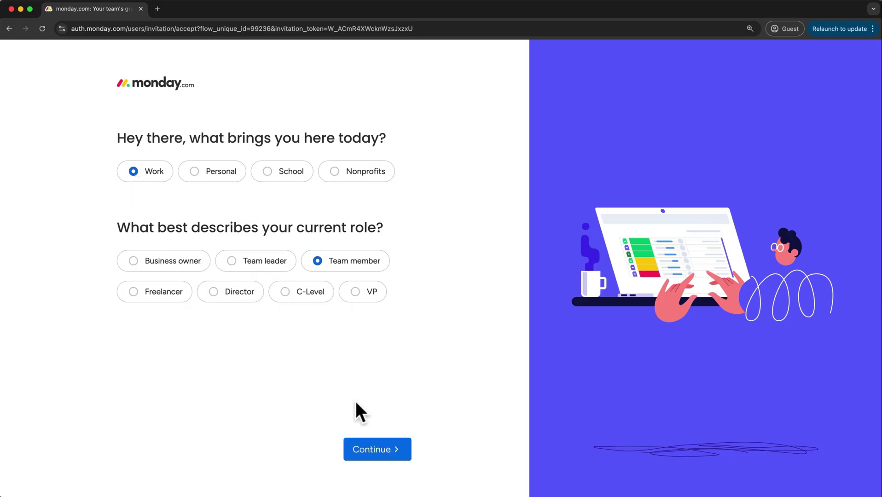
left_click(394, 456)
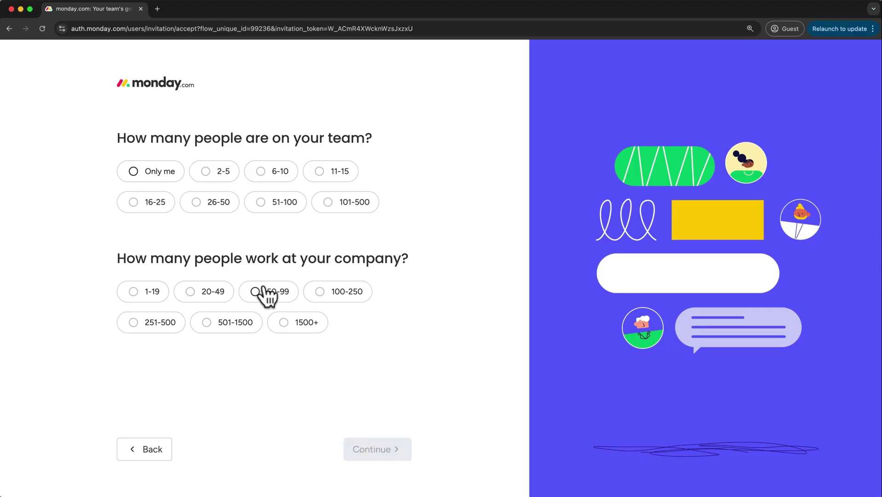
Set team size 2-5, company size 1-19, and Other as what to manage
left_click(226, 184)
left_click(135, 301)
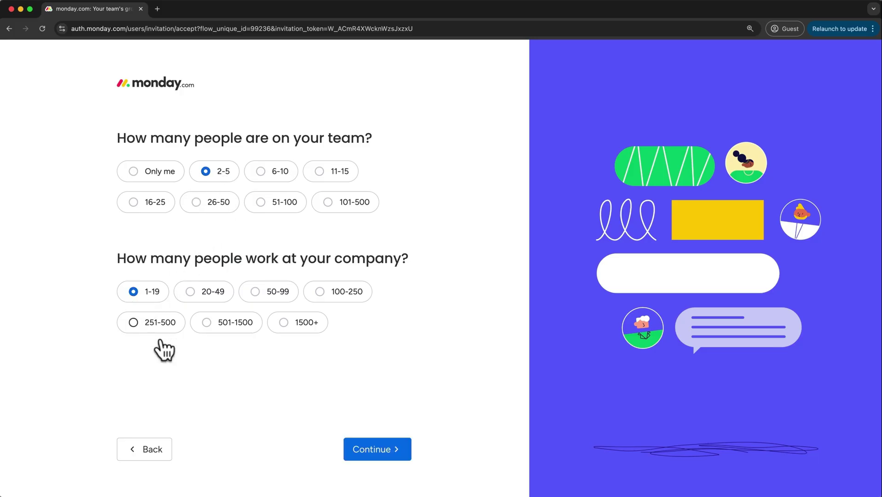
left_click(365, 450)
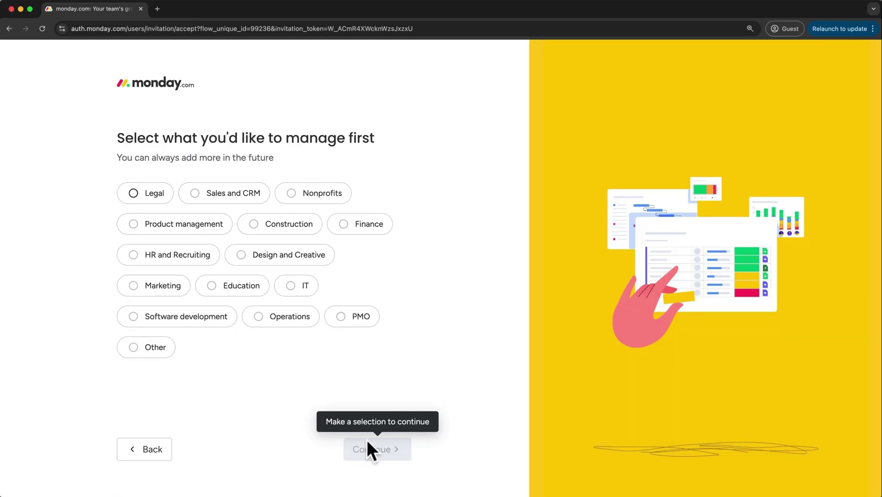
left_click(153, 350)
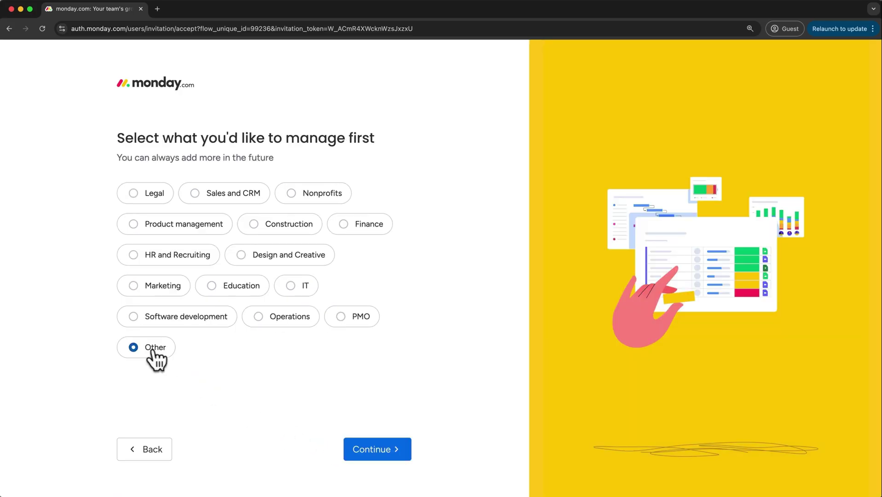
left_click(378, 449)
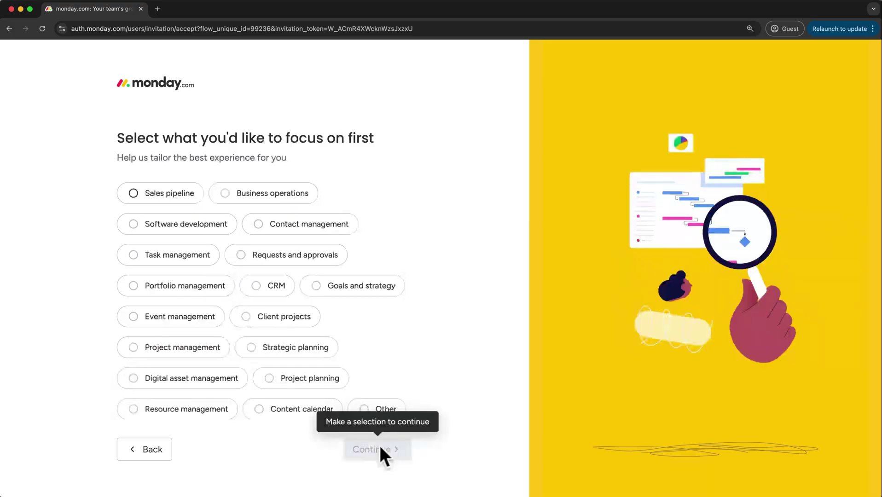
Choose Task management, Other as previous tool, YouTube as referral source, and submit
left_click(197, 264)
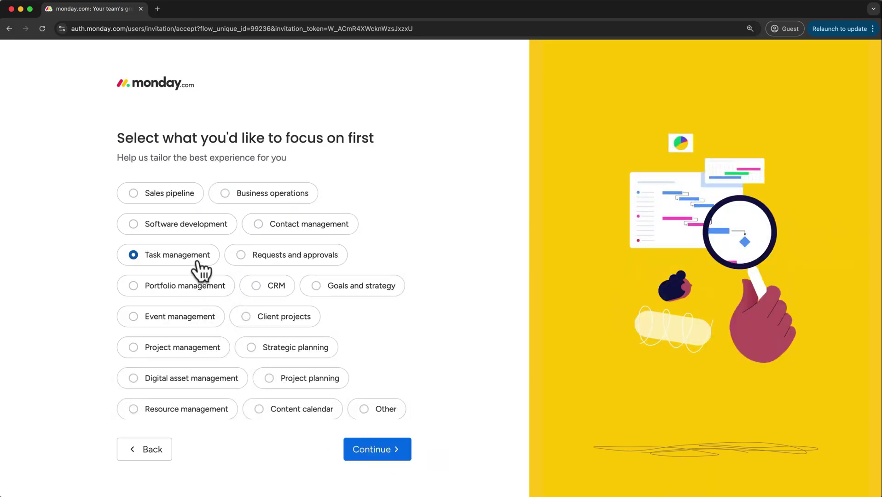
left_click(367, 452)
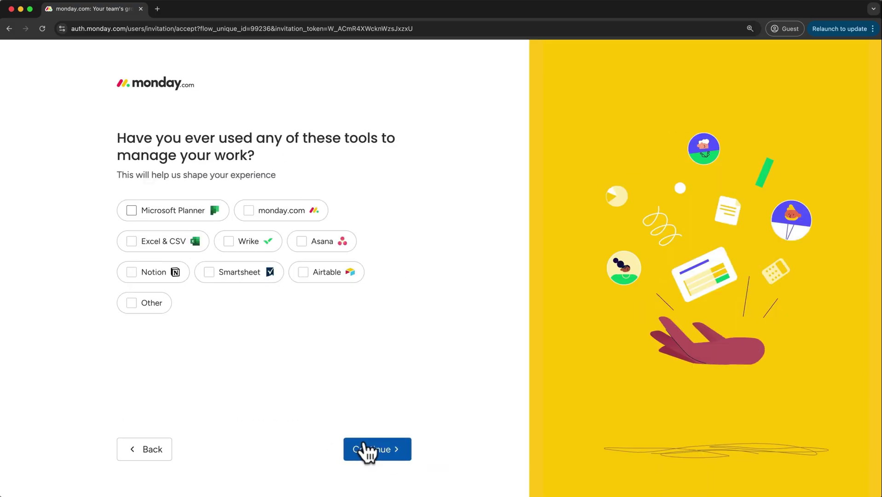
left_click(152, 304)
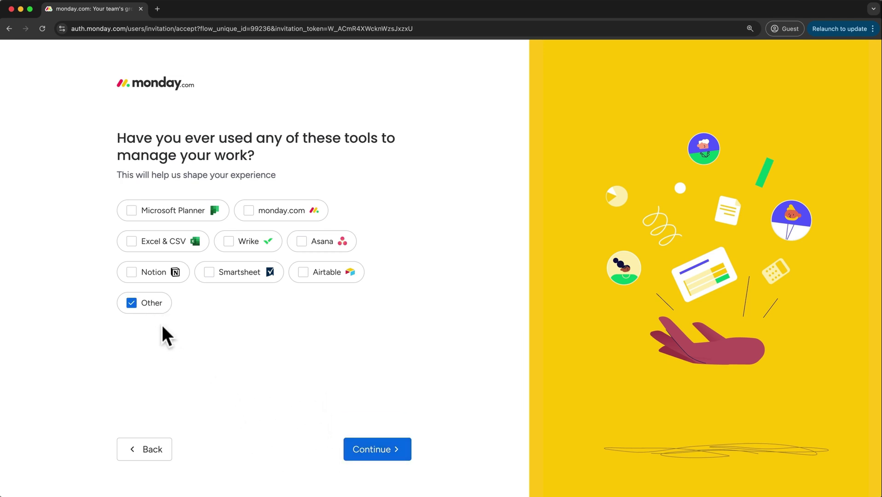
left_click(370, 459)
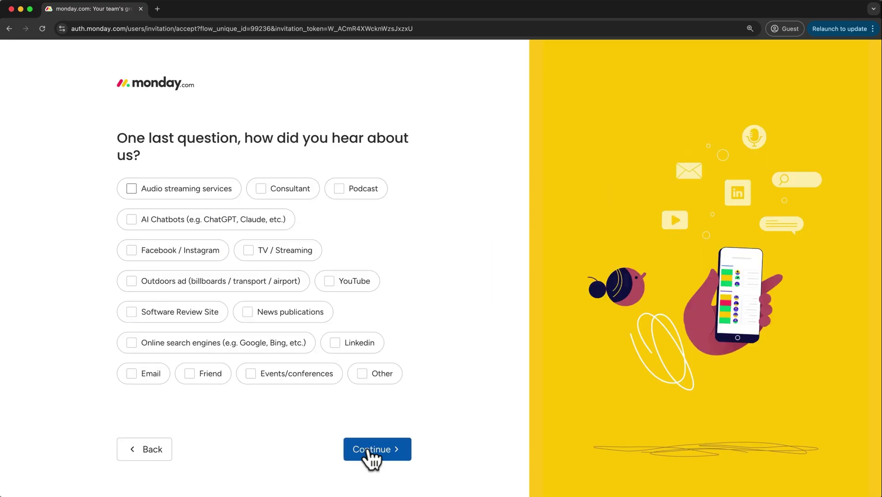
left_click(354, 280)
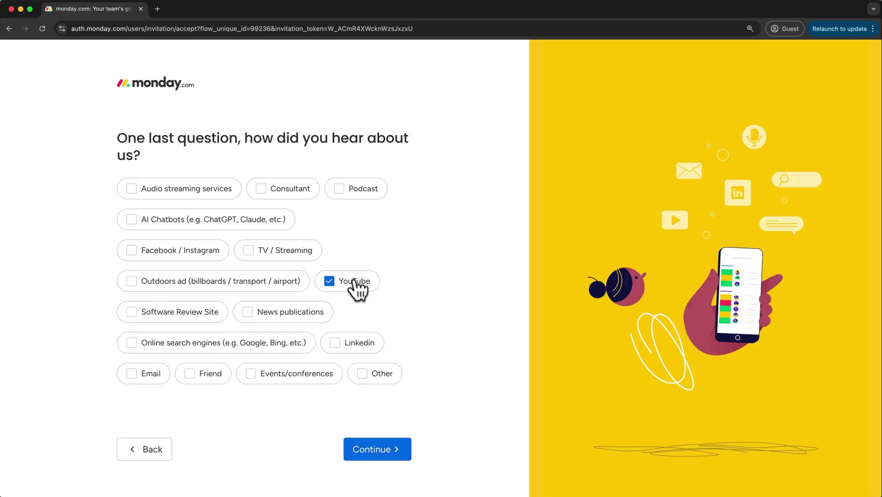
left_click(379, 461)
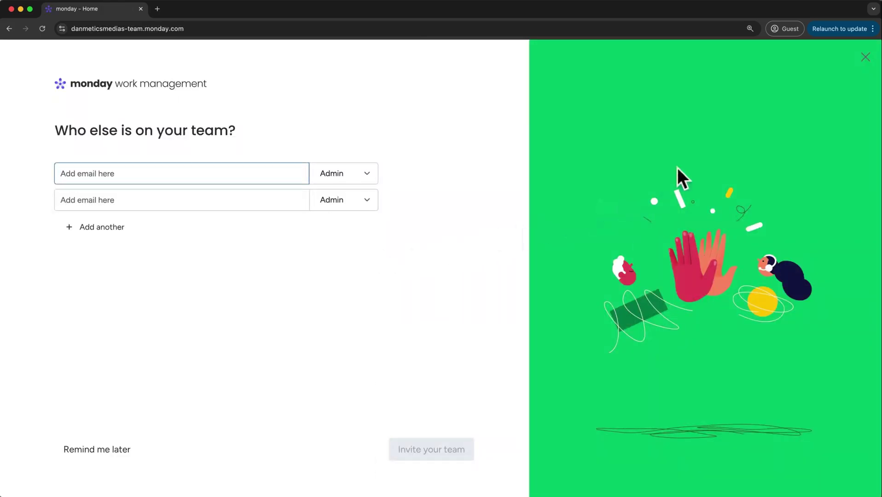
Skip the team invite and board naming screens, then bring up the See plans pricing page
left_click(866, 58)
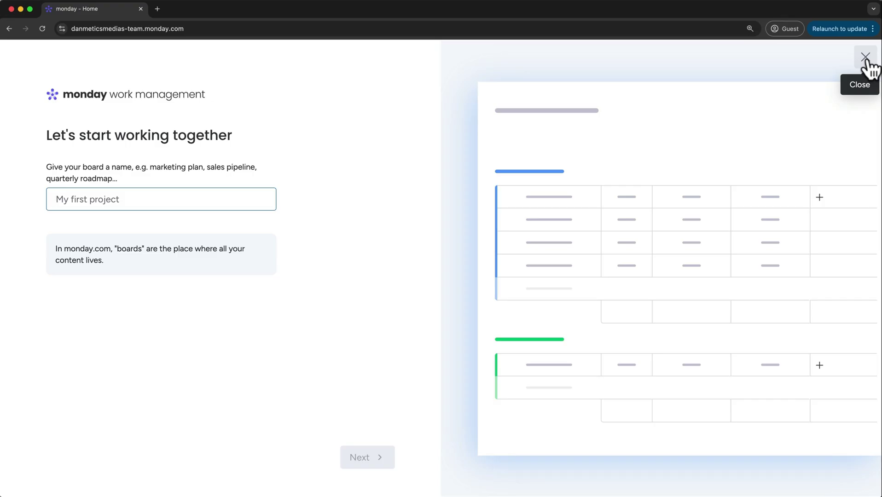
left_click(867, 57)
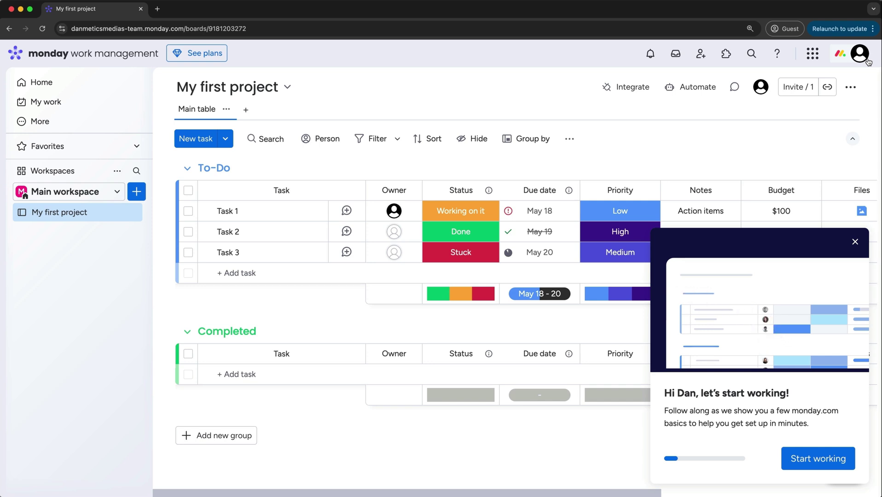
left_click(221, 58)
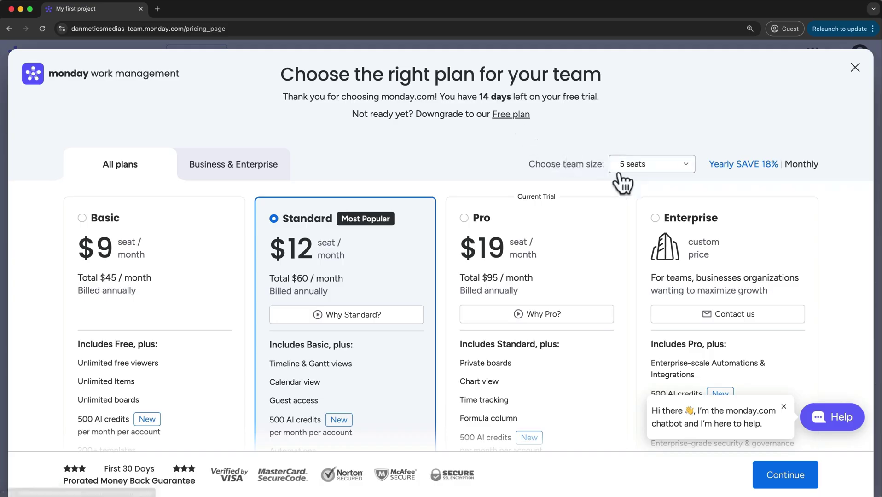
Show monthly prices for 5 seats, dismiss the yearly offer, and close the pricing page
left_click(645, 171)
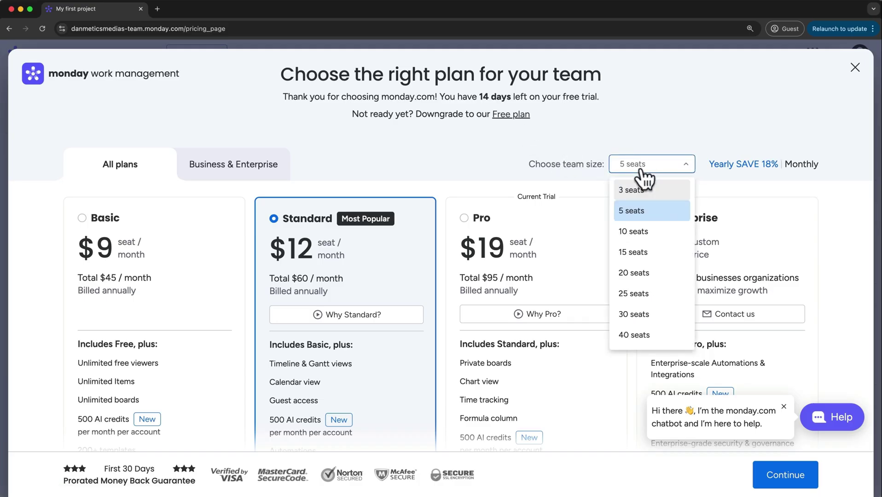
left_click(745, 174)
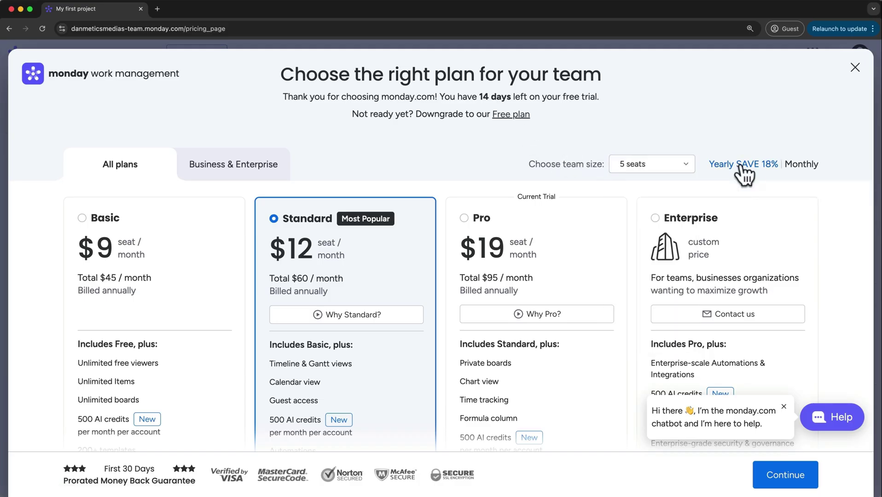
left_click(790, 164)
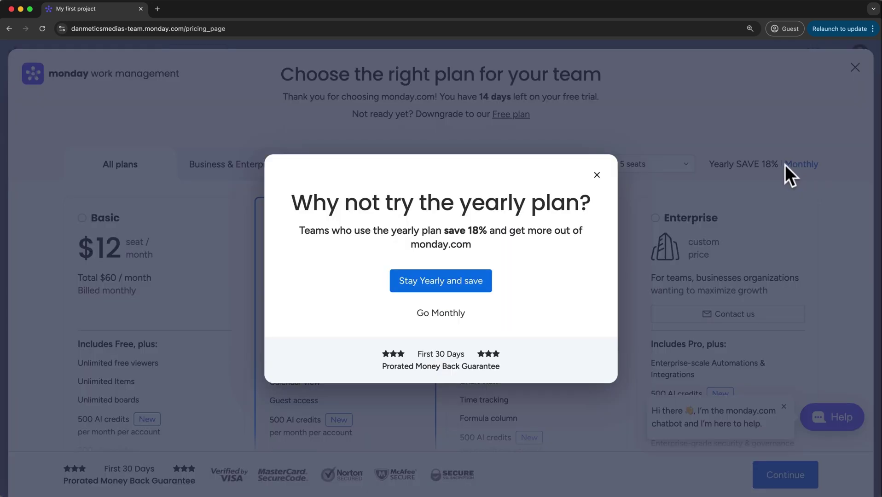
left_click(598, 175)
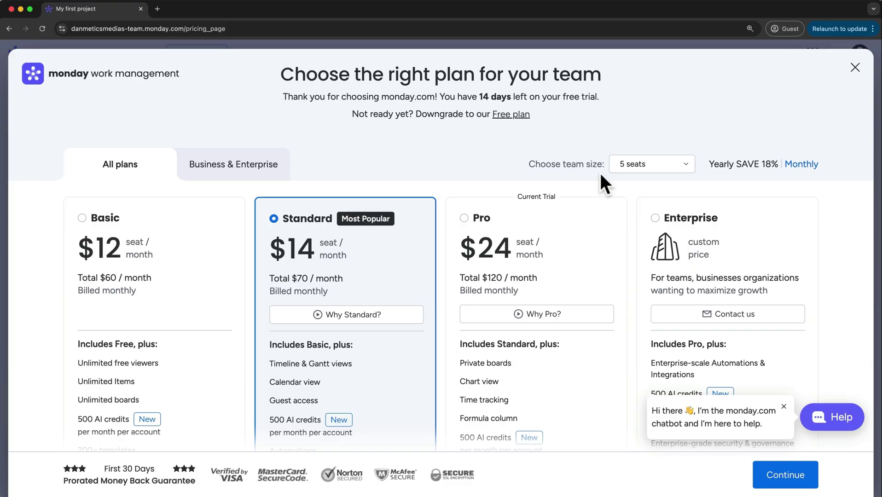
left_click(853, 68)
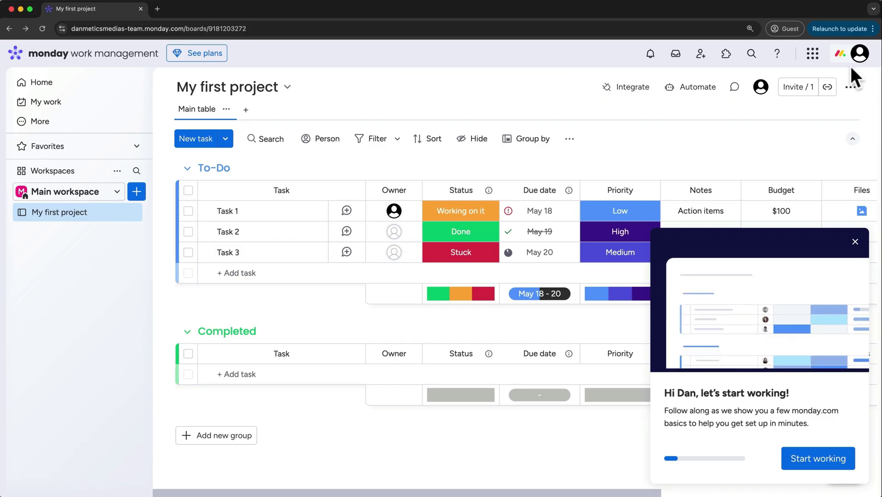
Close the 'let's start working' onboarding popup on My first project
left_click(854, 240)
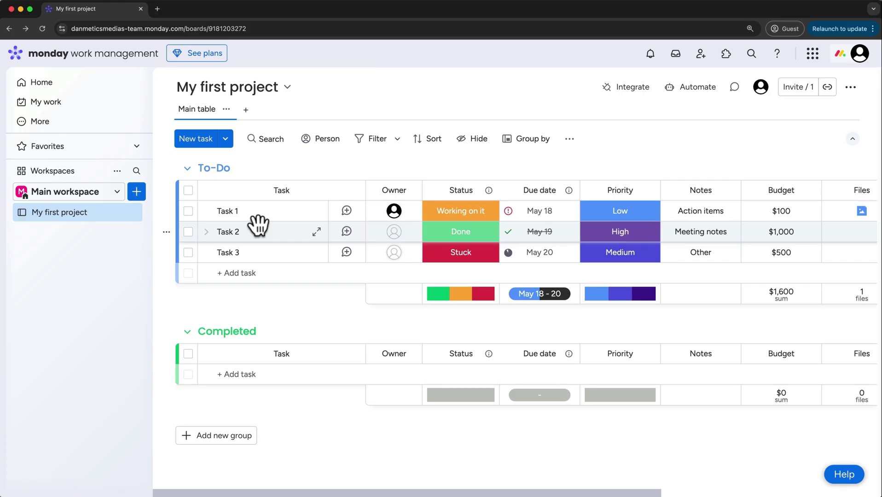
Add 'Subitem 1' under Task 1 and show Task 1's subitem table
left_click(206, 212)
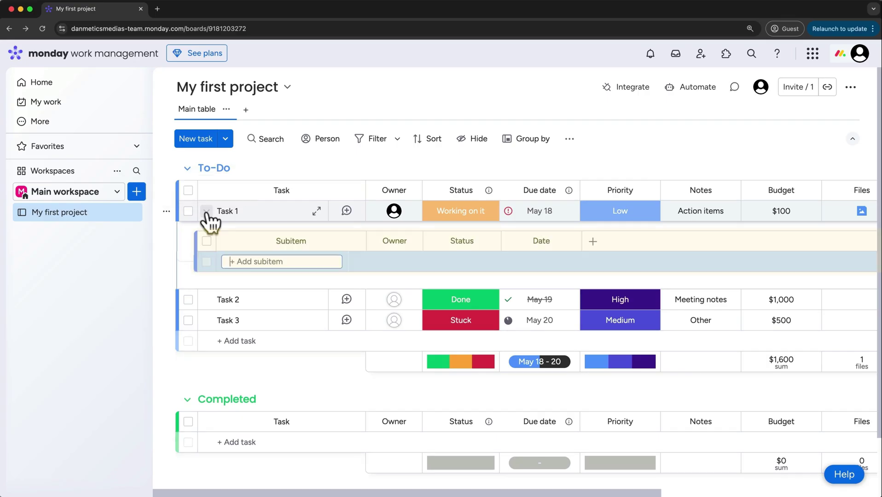
left_click(216, 261)
type("Subitem 1")
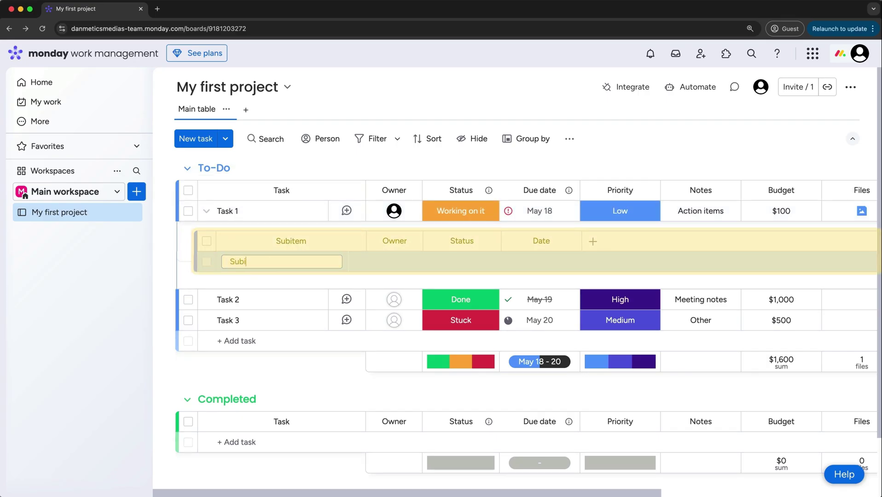
left_click(207, 212)
left_click(207, 211)
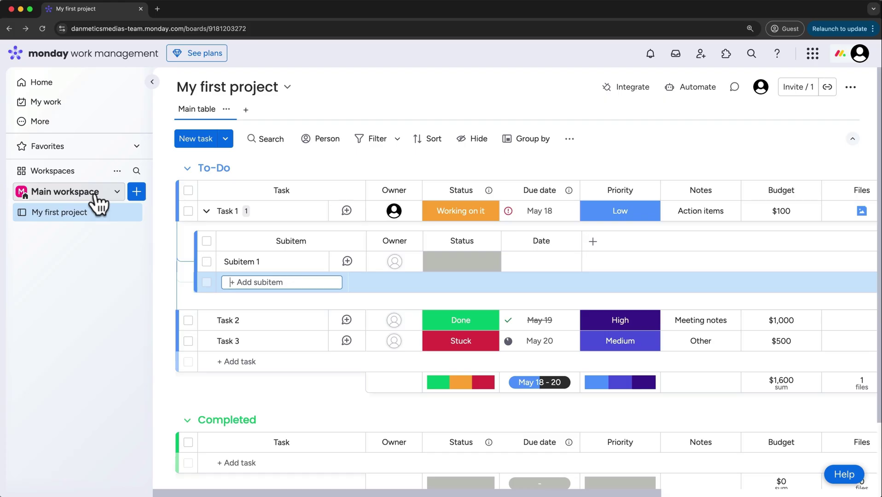
Rename the main workspace to 'Metics Media' and open it via Manage workspace
left_click(118, 172)
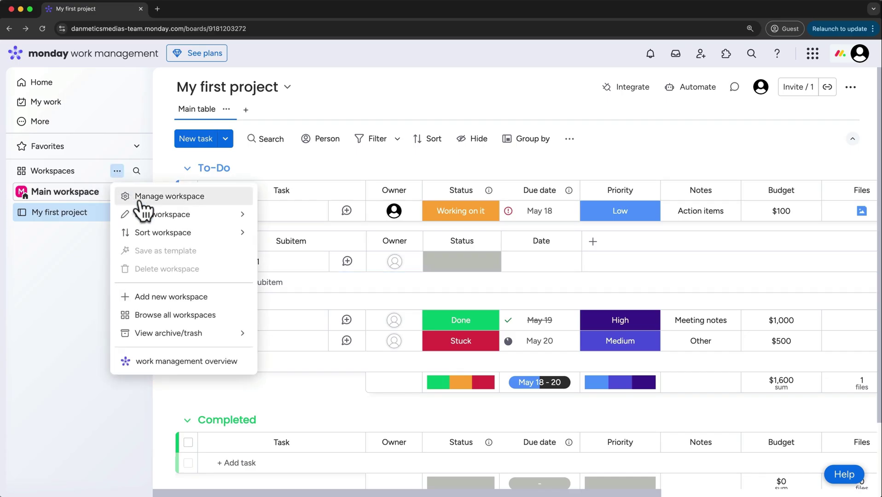
mouse_move(160, 220)
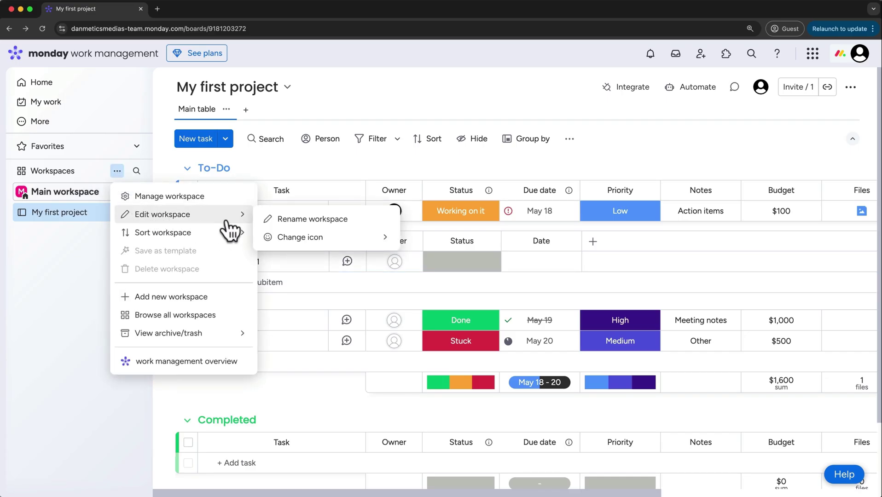
left_click(279, 223)
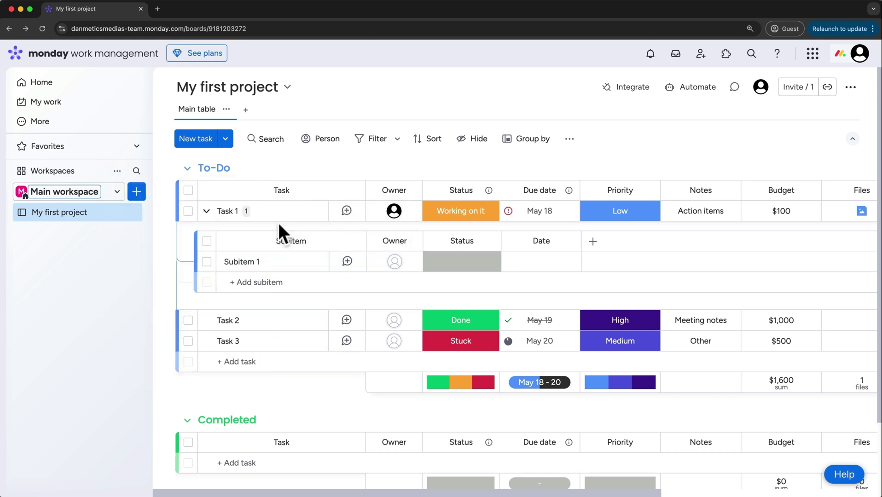
type("M")
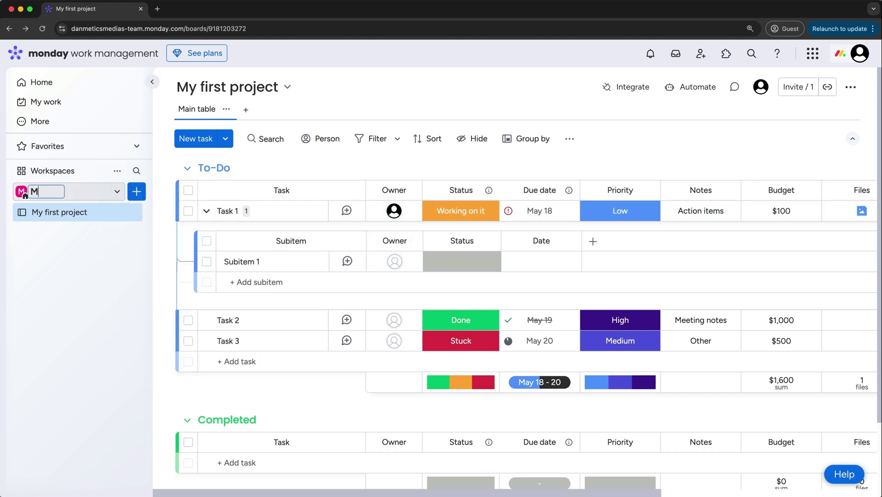
type("etics Media")
key("Return")
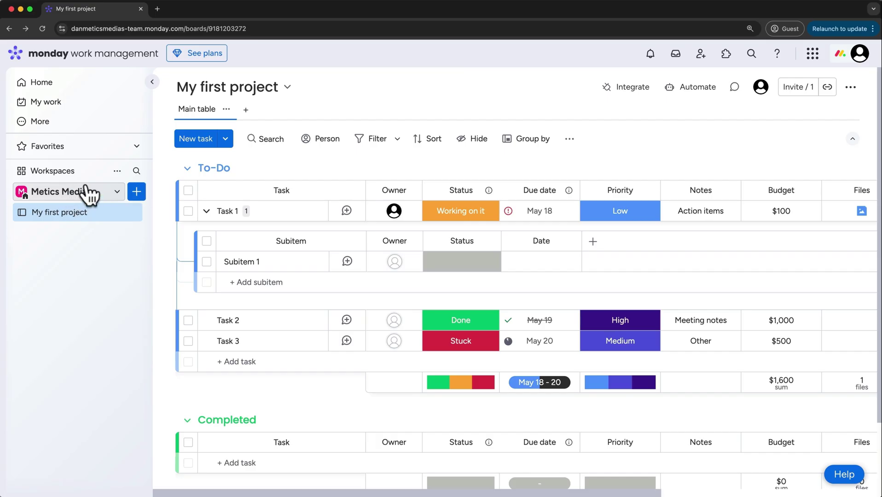
left_click(117, 171)
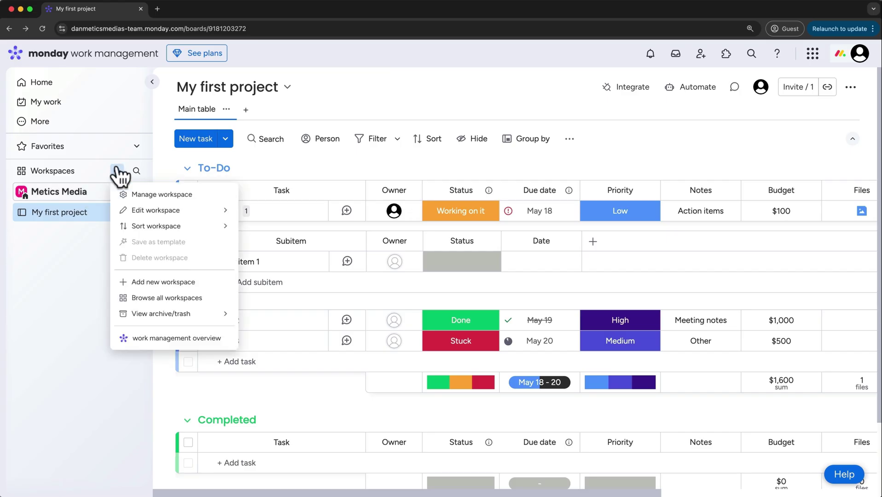
left_click(138, 198)
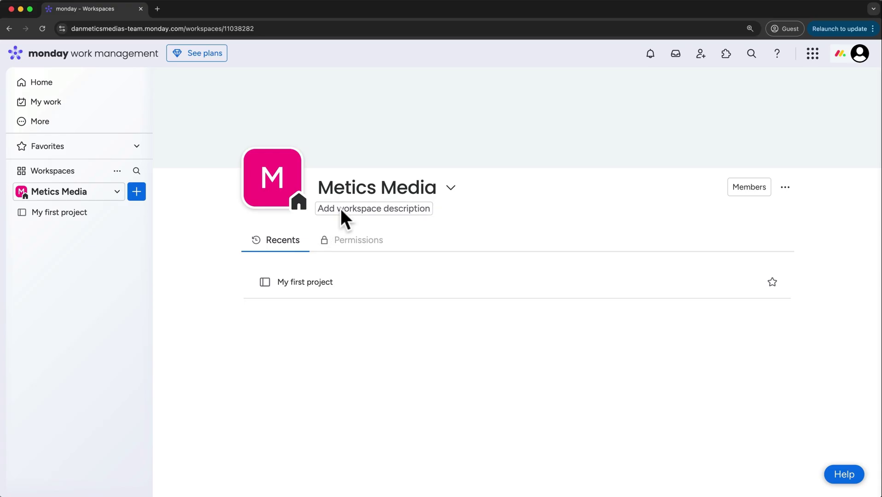
Set the workspace description to 'Tracking work for the Metics Media YouTube Channel'
left_click(341, 211)
type("Track")
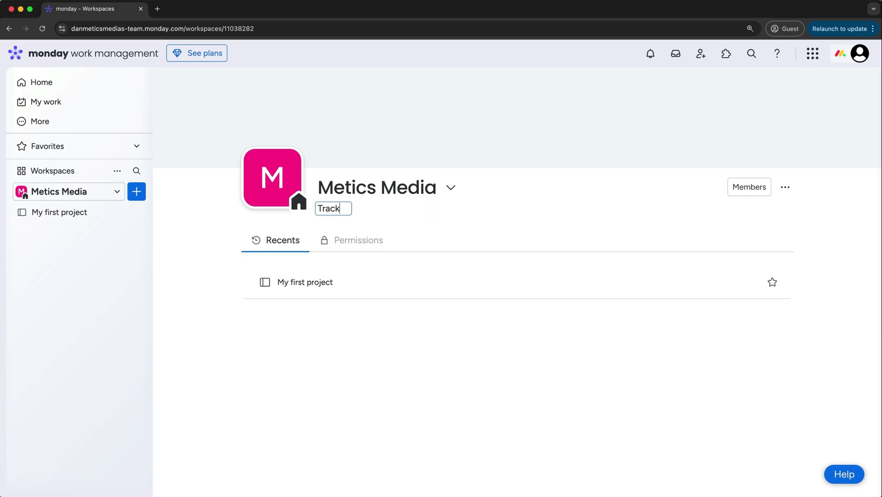
type("ing work for the Metics Media YouTube C")
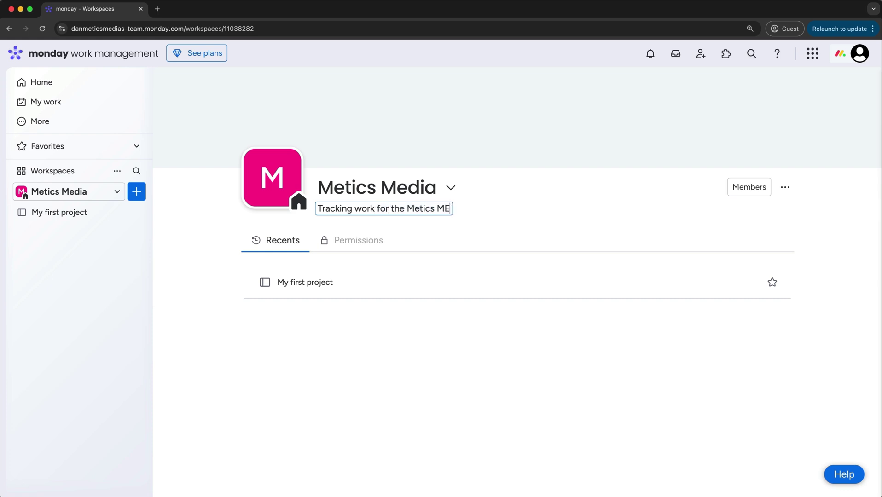
type("hannel")
key("Return")
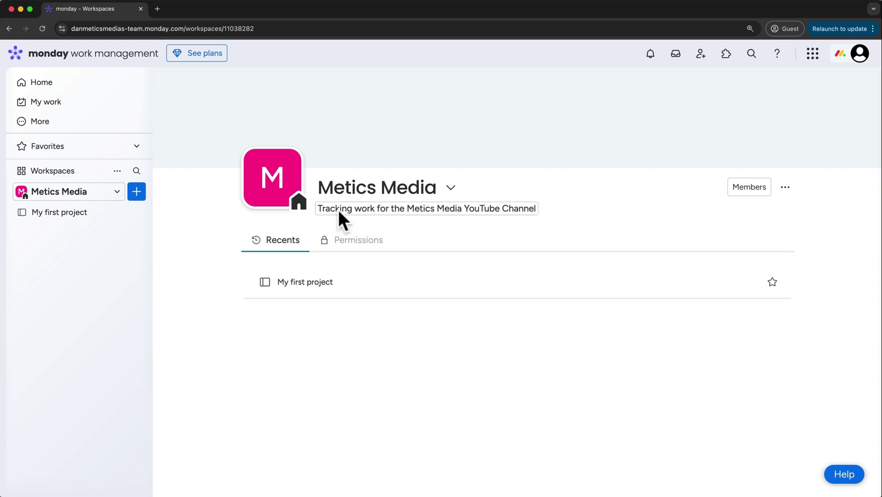
Give the Metics Media workspace a dark red icon background
left_click(277, 184)
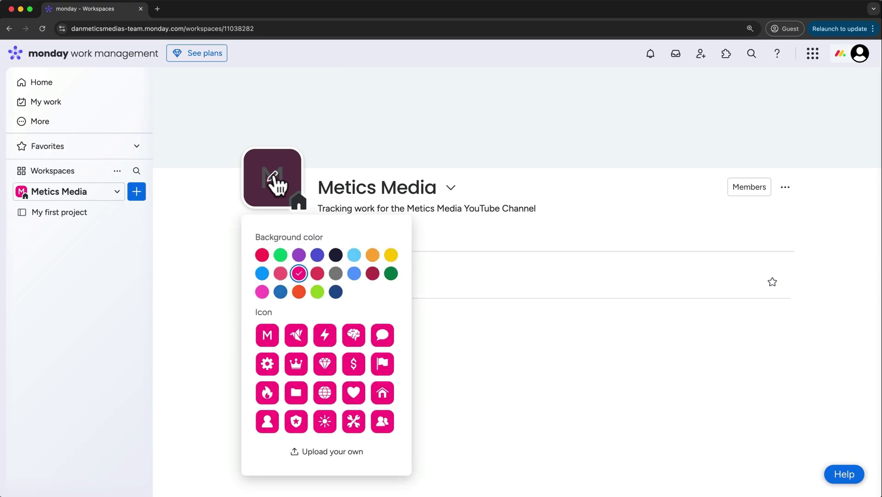
left_click(373, 274)
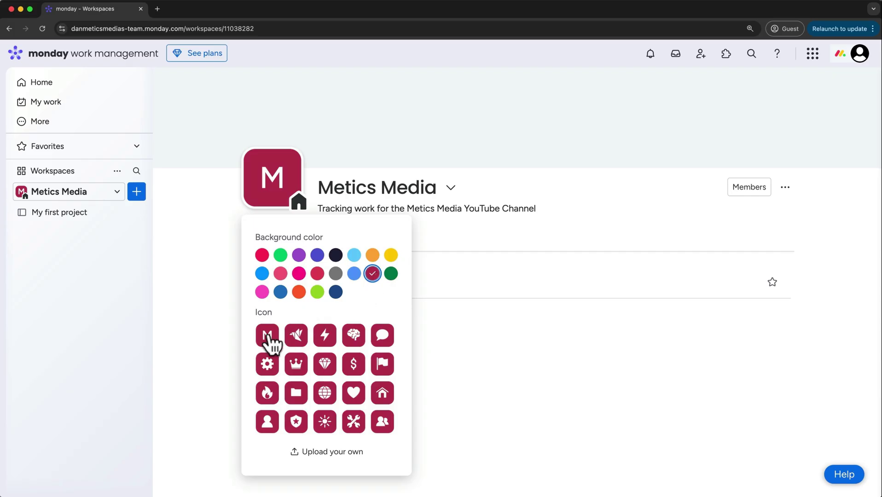
left_click(214, 272)
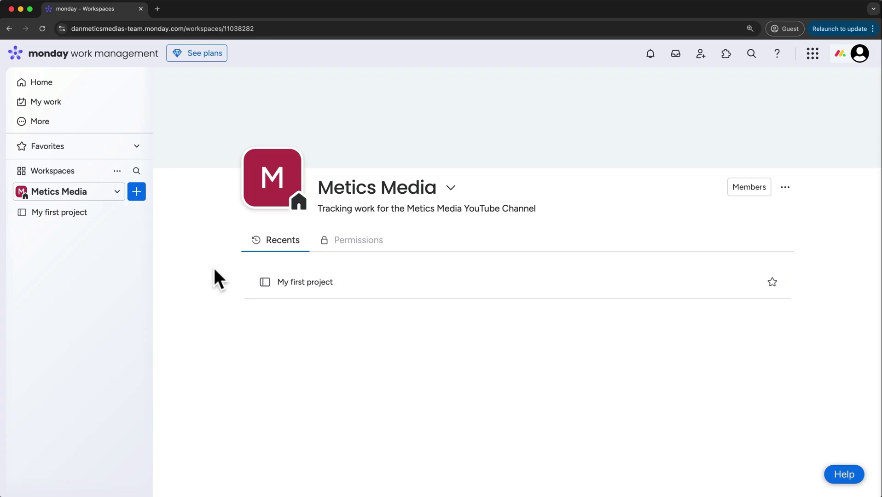
left_click(117, 172)
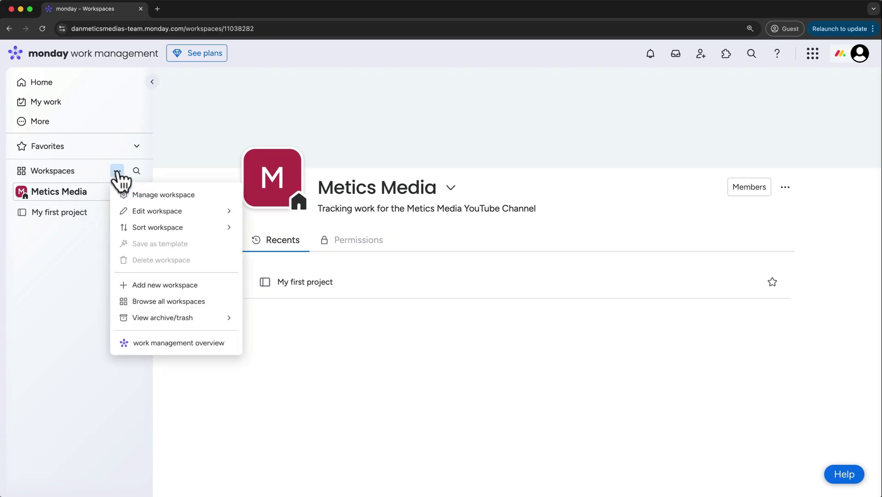
Create 'New Workspace' with a light blue background and lightning-bolt icon
left_click(155, 300)
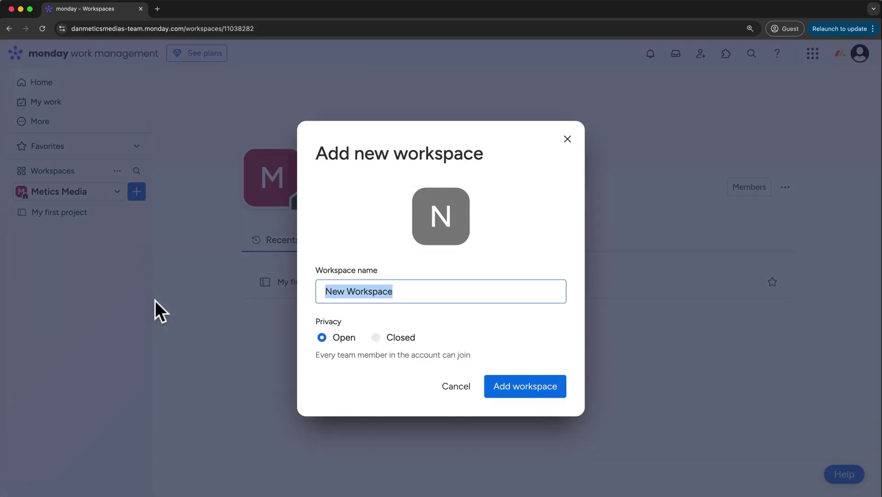
left_click(449, 229)
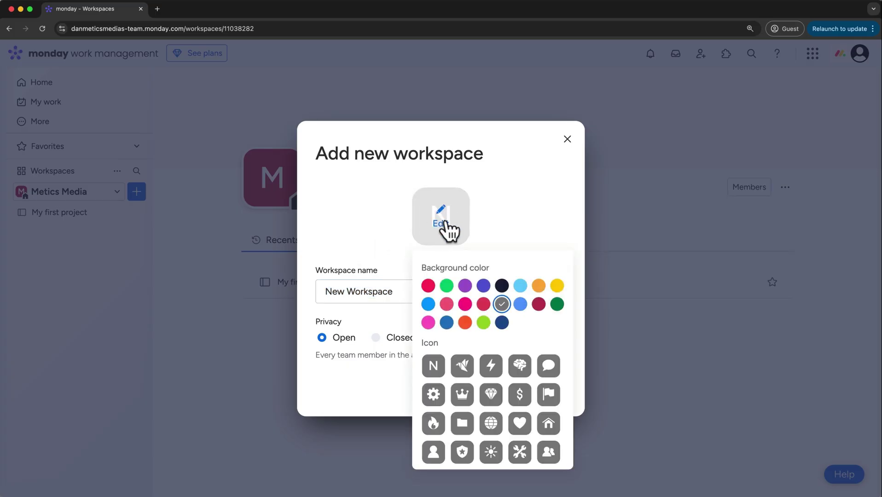
left_click(521, 286)
left_click(493, 367)
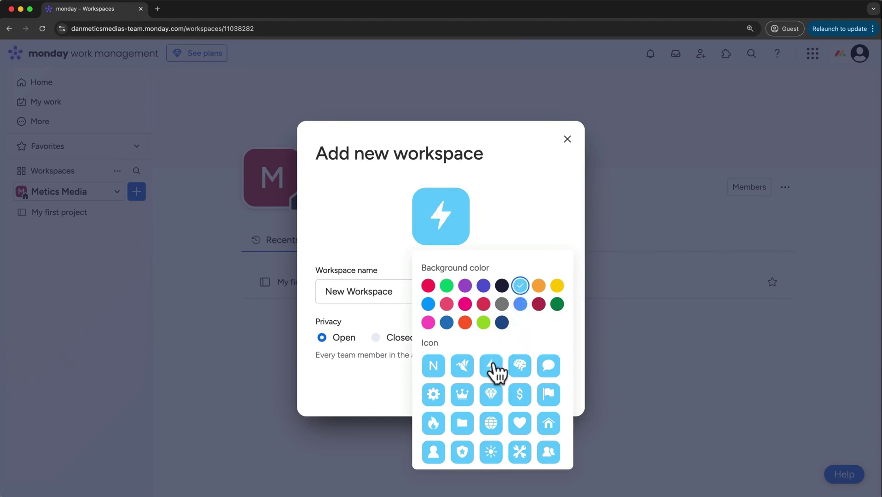
left_click(372, 368)
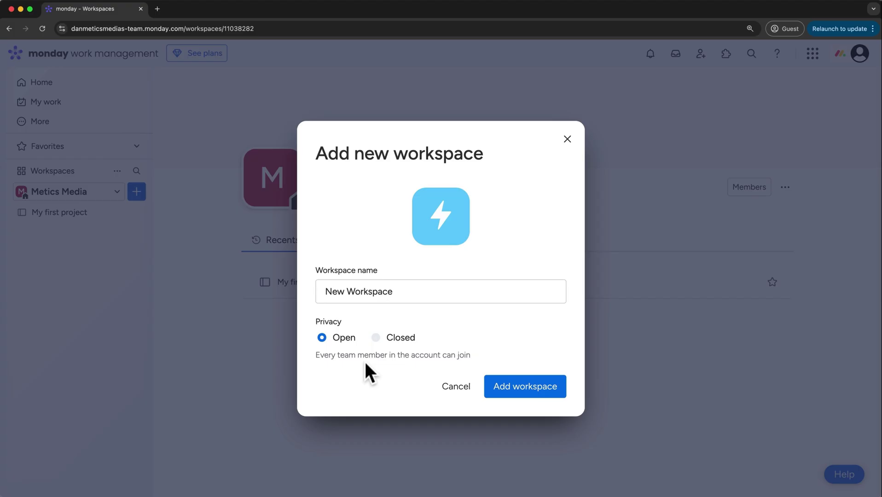
left_click(505, 387)
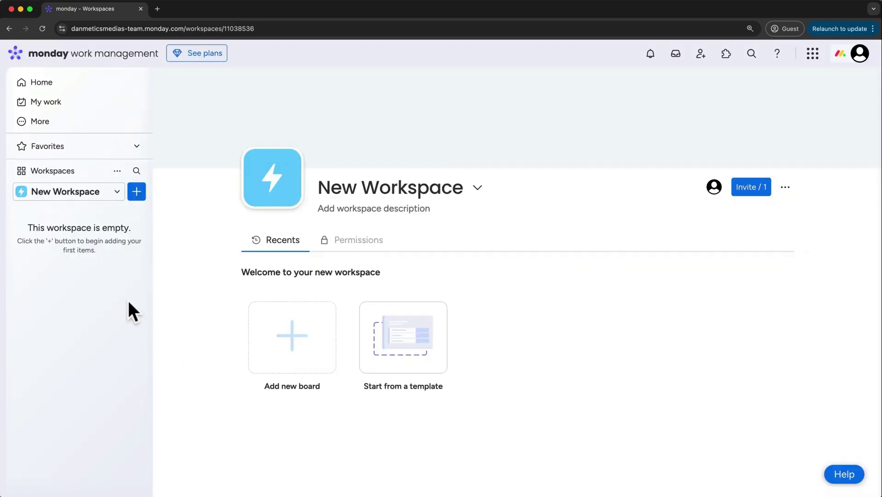
Switch between Metics Media and New Workspace, then delete New Workspace
left_click(86, 197)
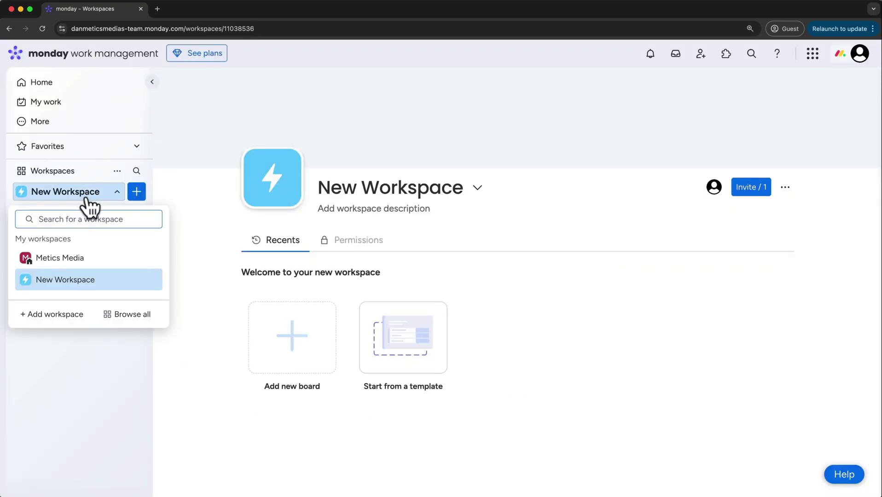
left_click(83, 265)
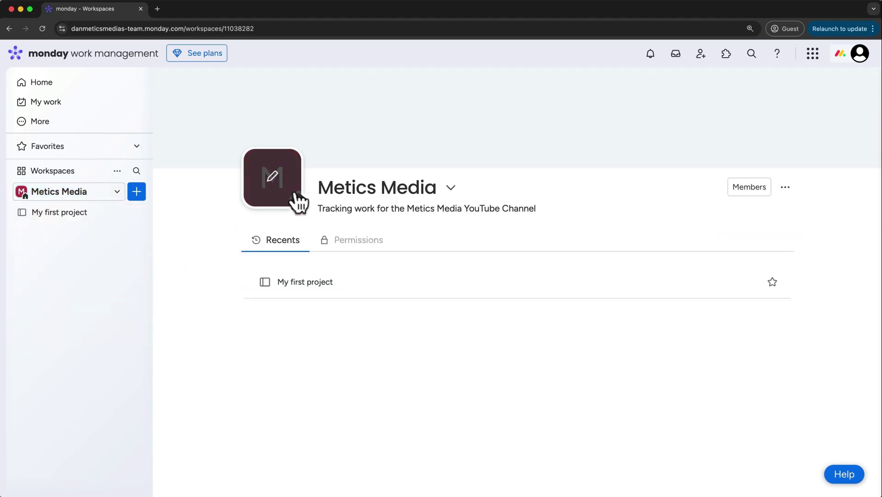
left_click(117, 192)
left_click(85, 281)
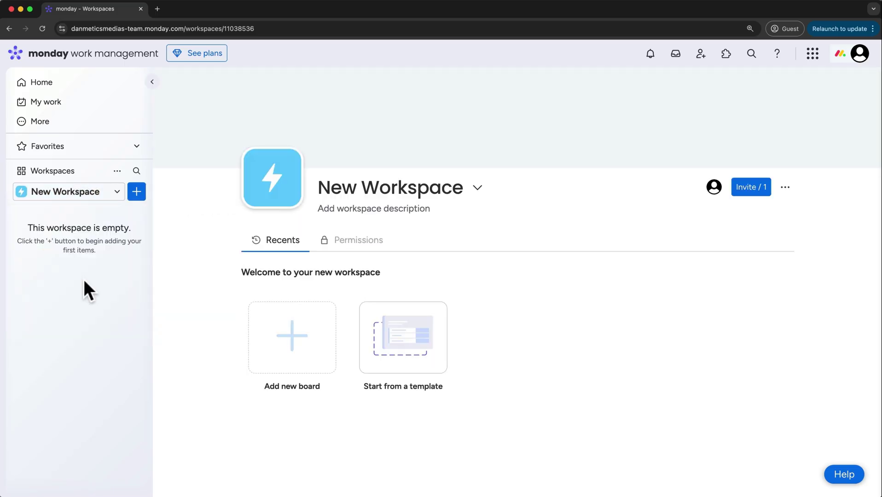
left_click(117, 171)
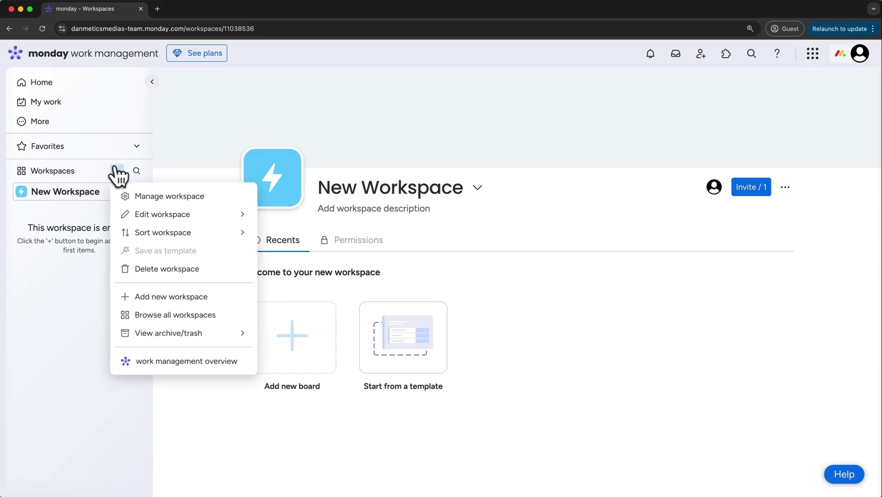
left_click(145, 271)
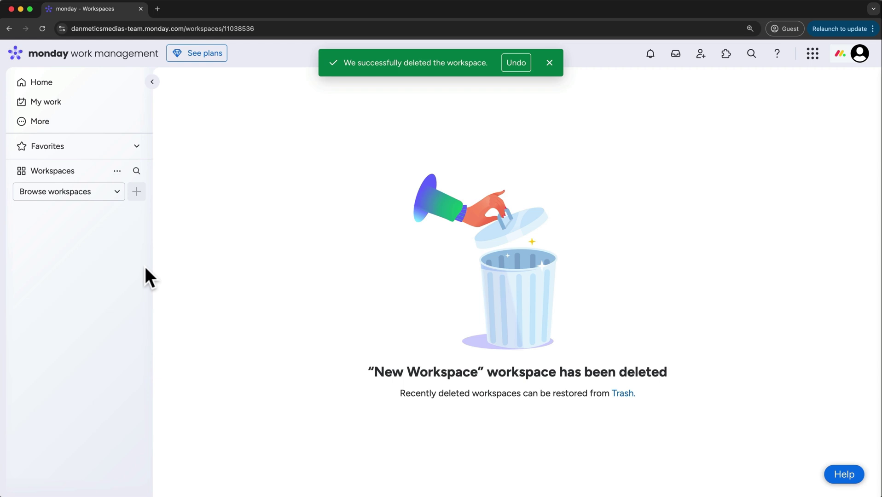
Confirm the deleted New Workspace is listed in the Trash, then close the Trash
left_click(115, 171)
mouse_move(125, 334)
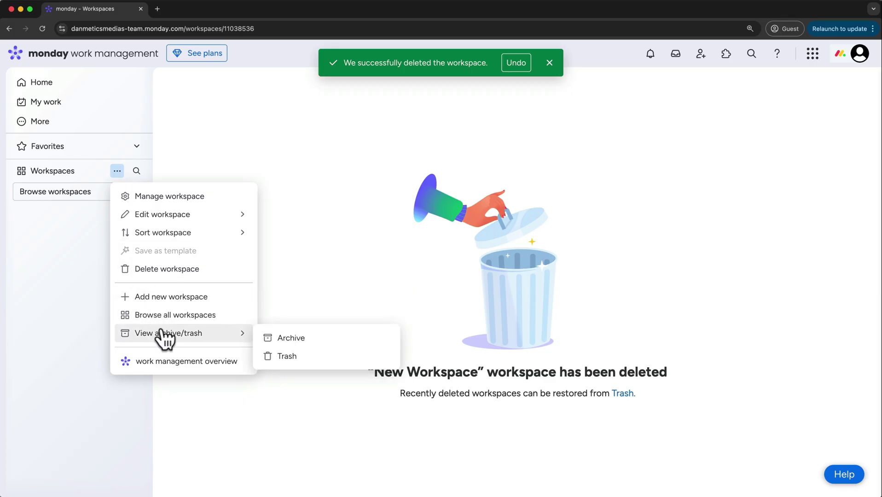
left_click(286, 356)
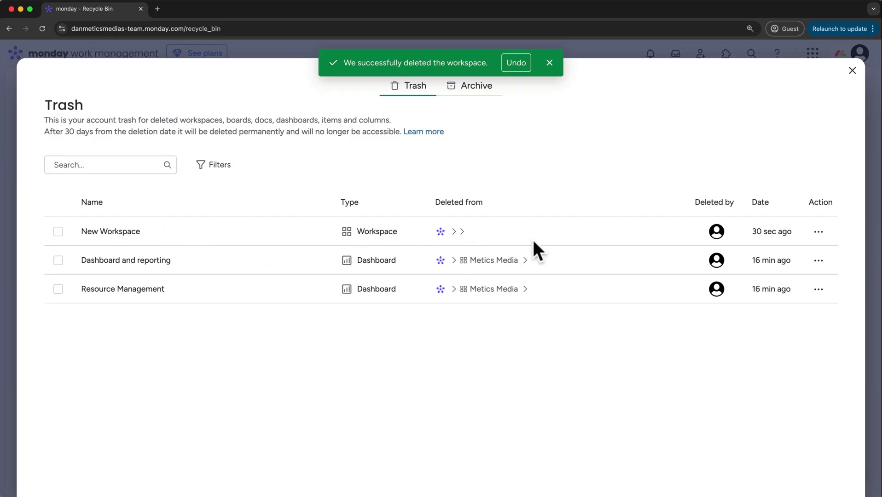
left_click(819, 233)
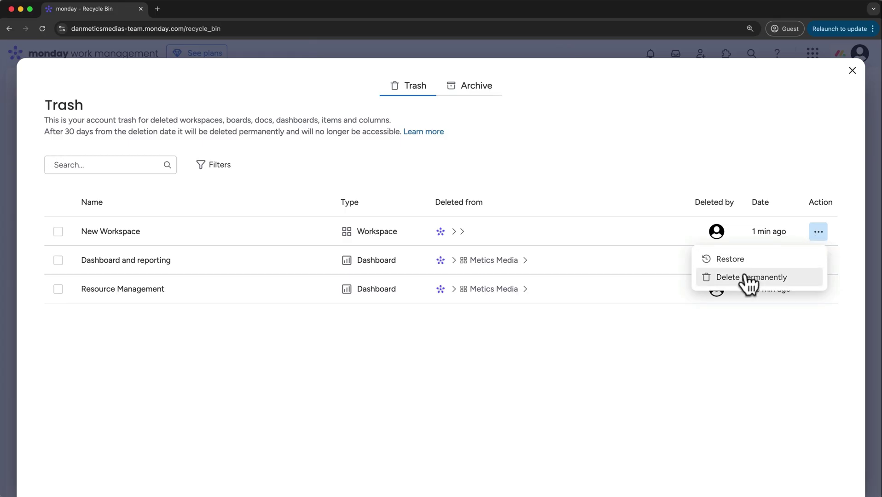
left_click(731, 125)
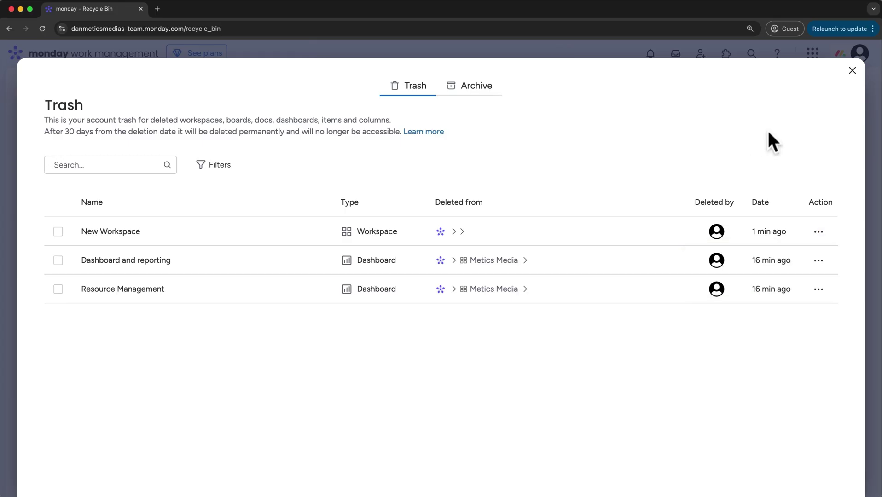
left_click(853, 70)
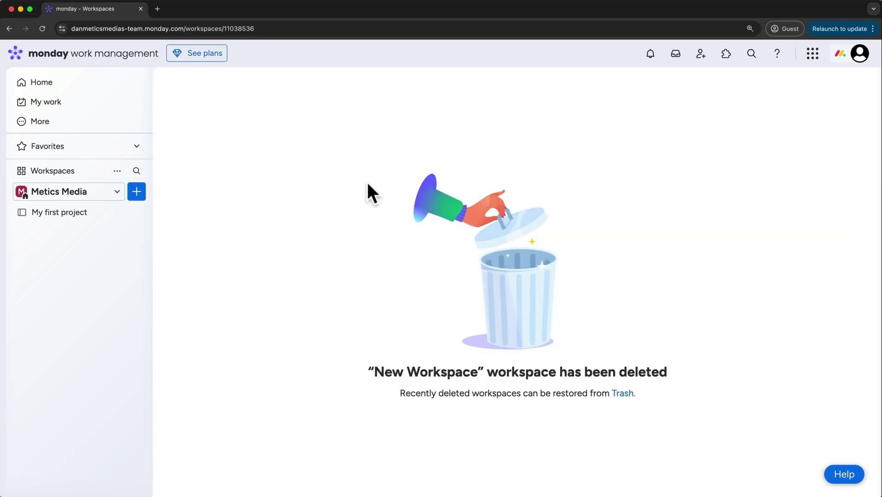
In Metics Media, rename the My first project board to 'Default Board'
left_click(117, 193)
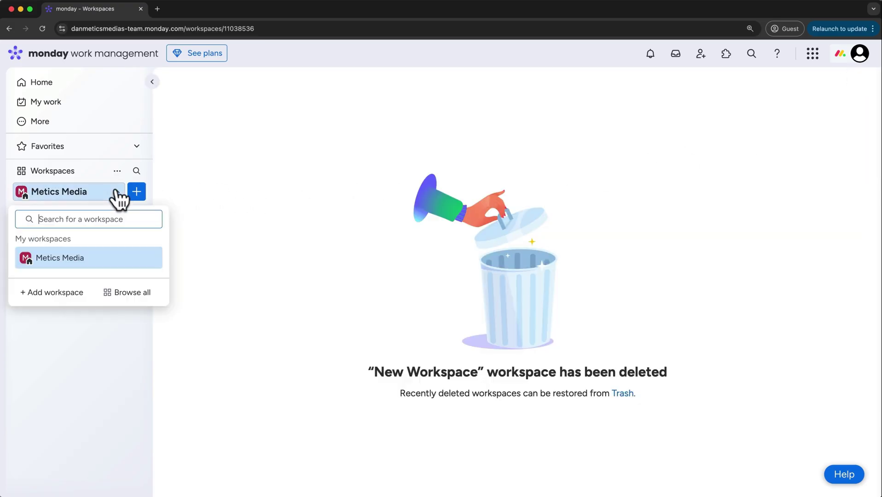
left_click(72, 259)
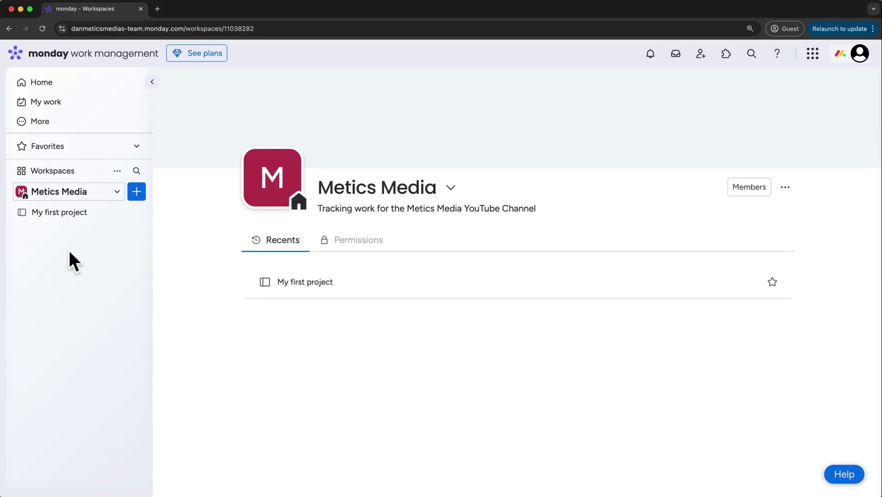
left_click(65, 213)
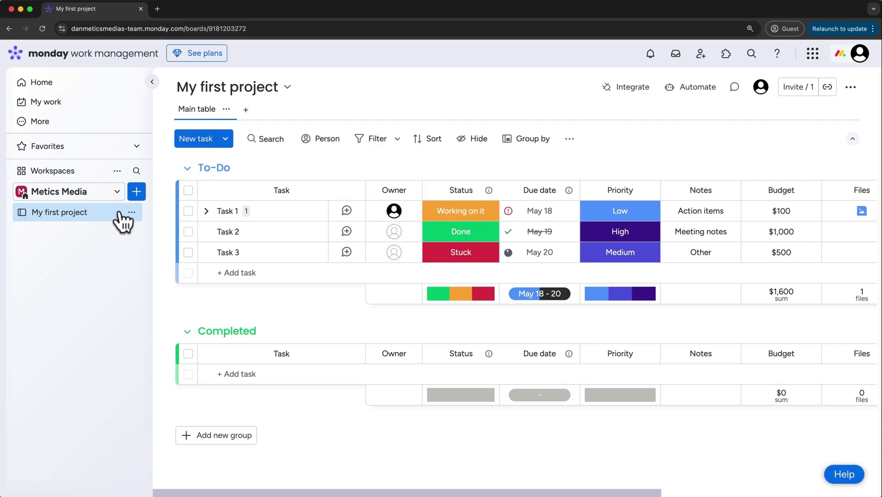
left_click(131, 212)
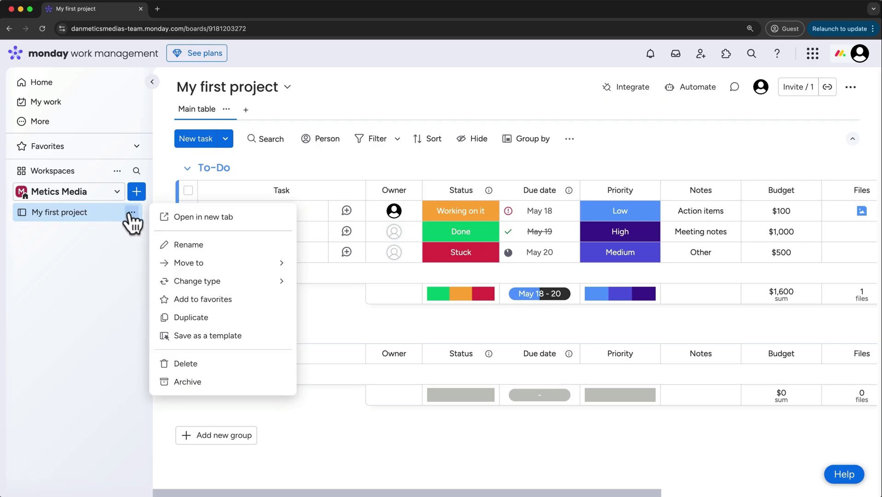
left_click(185, 247)
type("Default Board")
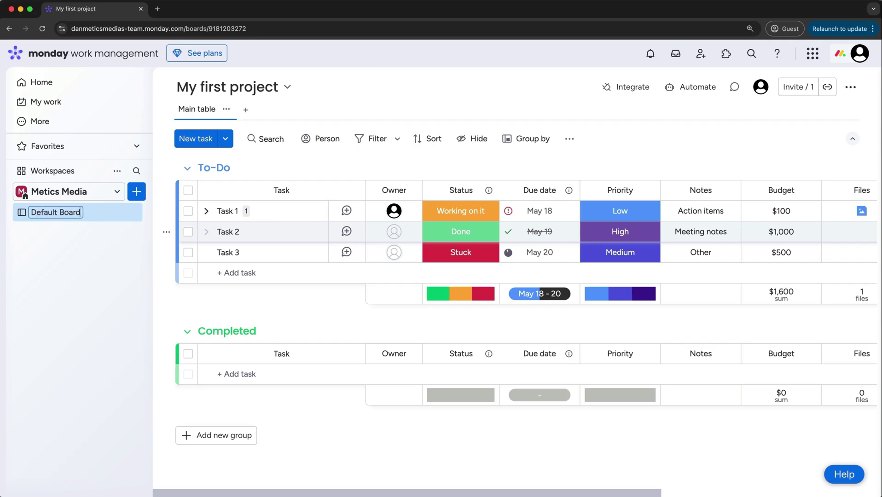
key("Return")
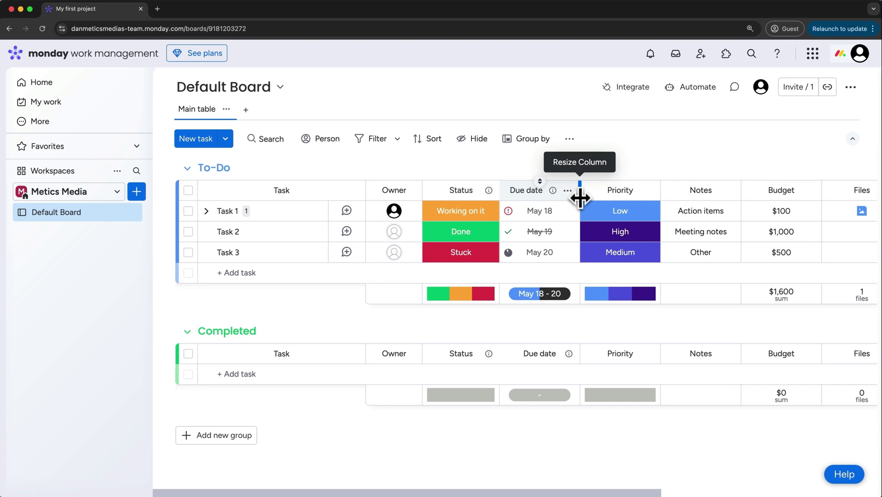
Add a new workspace folder named 'Reference Material'
left_click(134, 196)
left_click(203, 339)
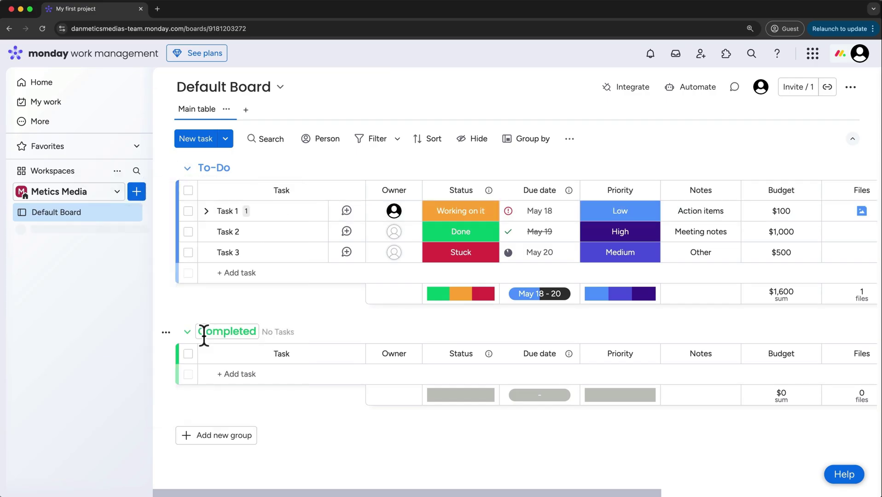
type("Reference ")
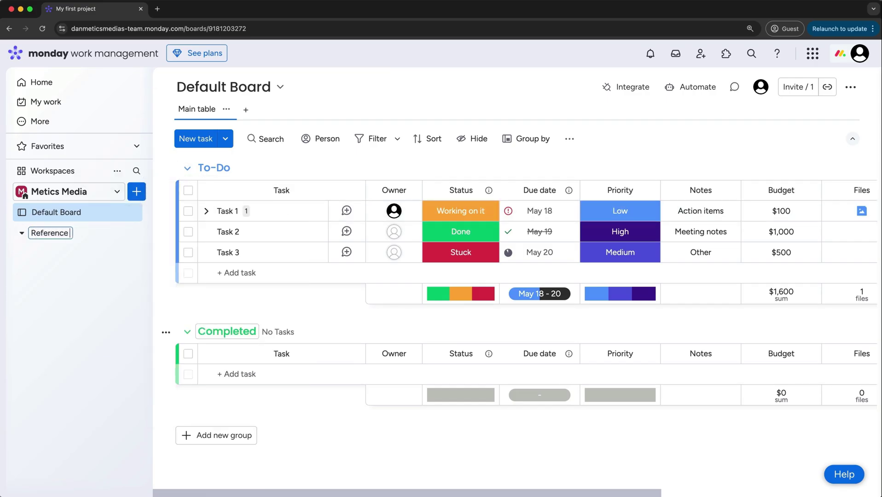
type("Material")
key("Return")
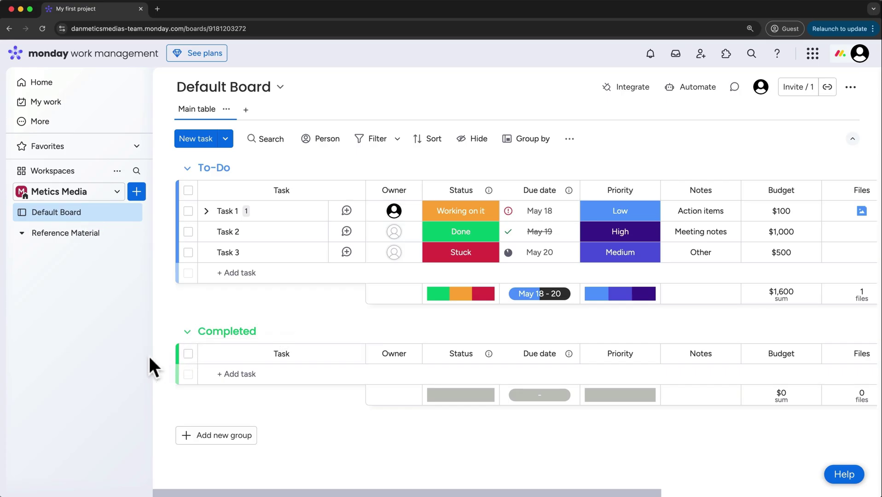
Move Default Board into the Reference Material folder
left_click(132, 212)
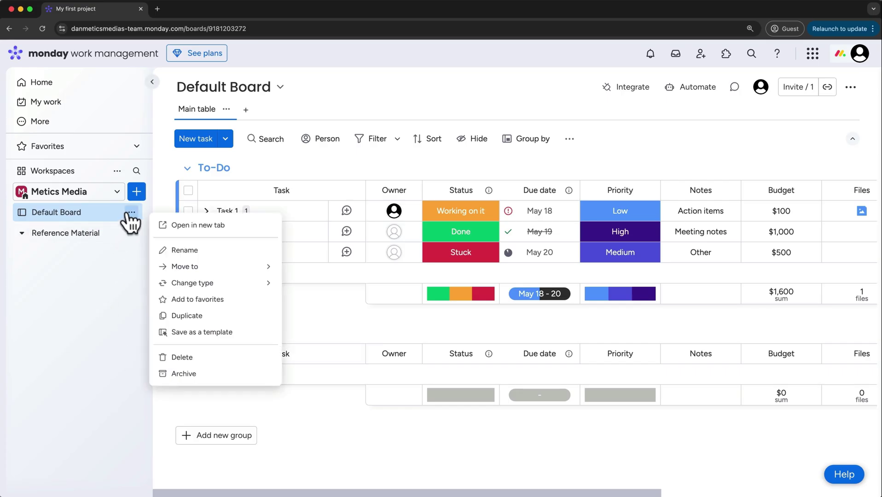
mouse_move(183, 266)
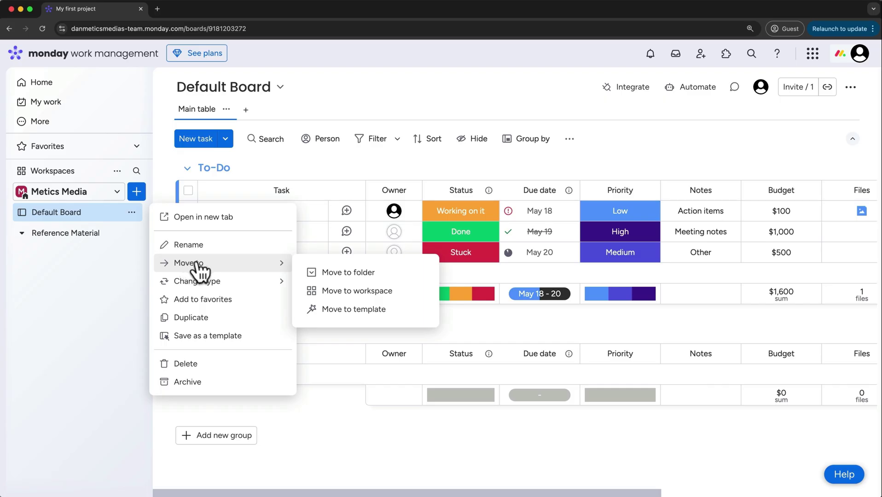
left_click(330, 274)
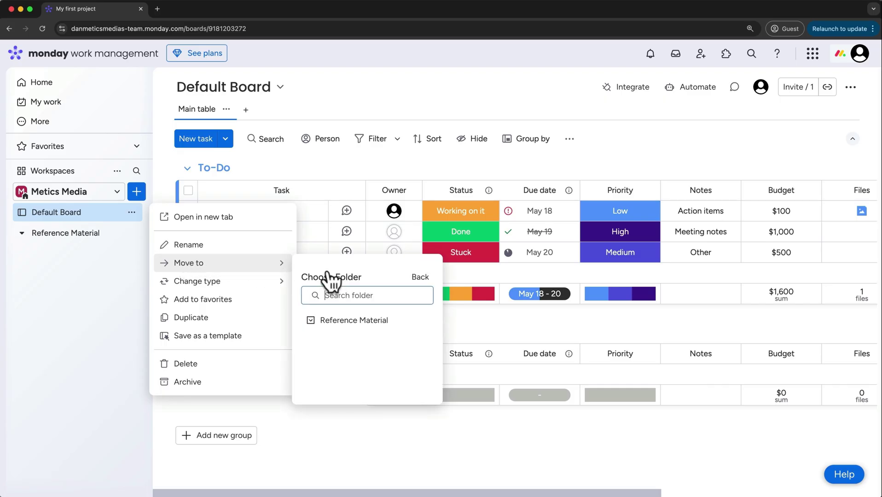
left_click(335, 323)
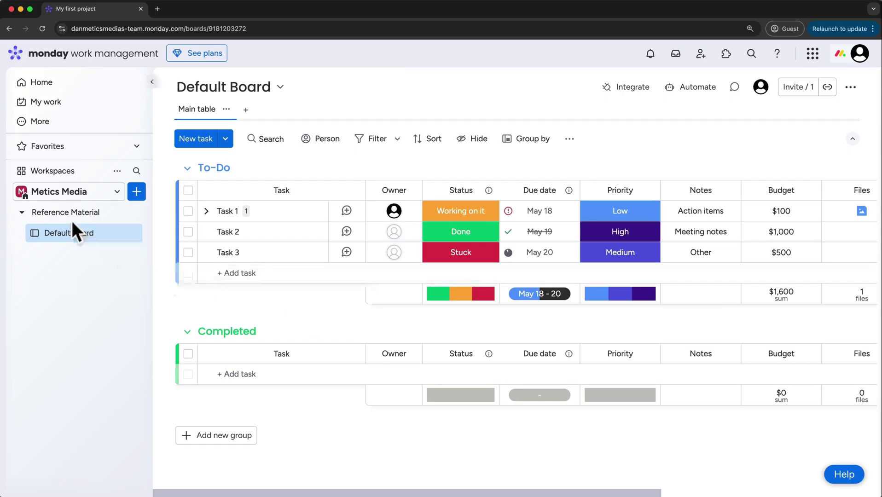
Toggle the Reference Material folder, drag Default Board out above it, and collapse the folder
left_click(22, 214)
left_click(21, 214)
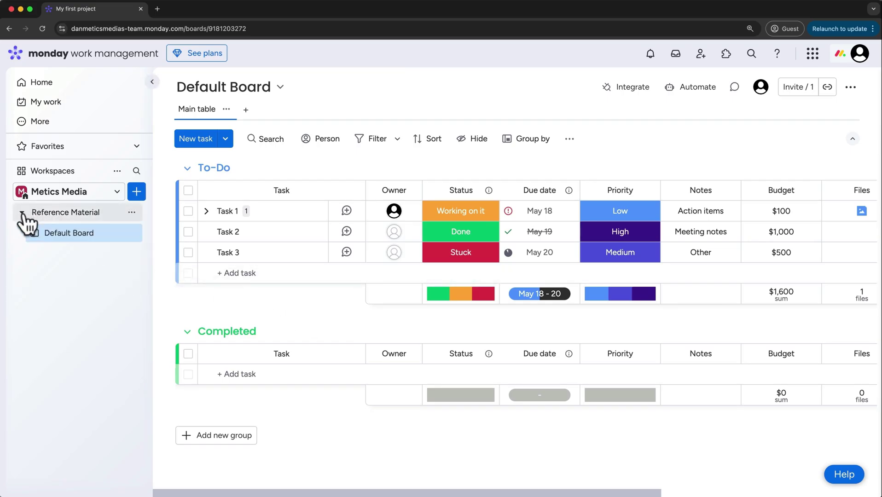
left_click(23, 215)
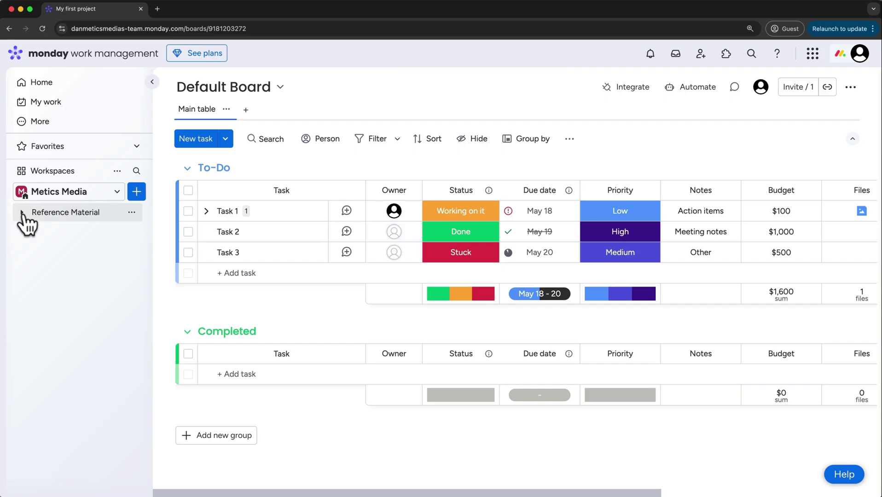
left_click(22, 213)
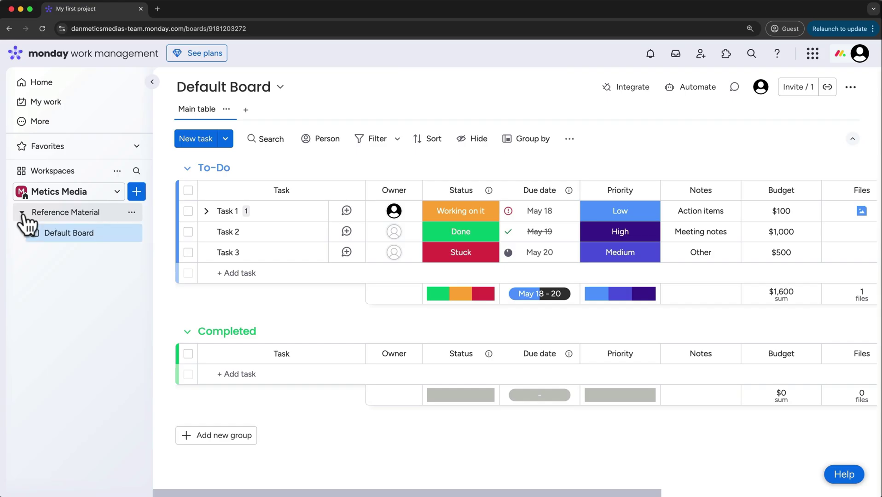
mouse_move(53, 238)
left_mouse_down()
mouse_move(55, 213)
mouse_move(53, 235)
left_mouse_up()
left_click(22, 213)
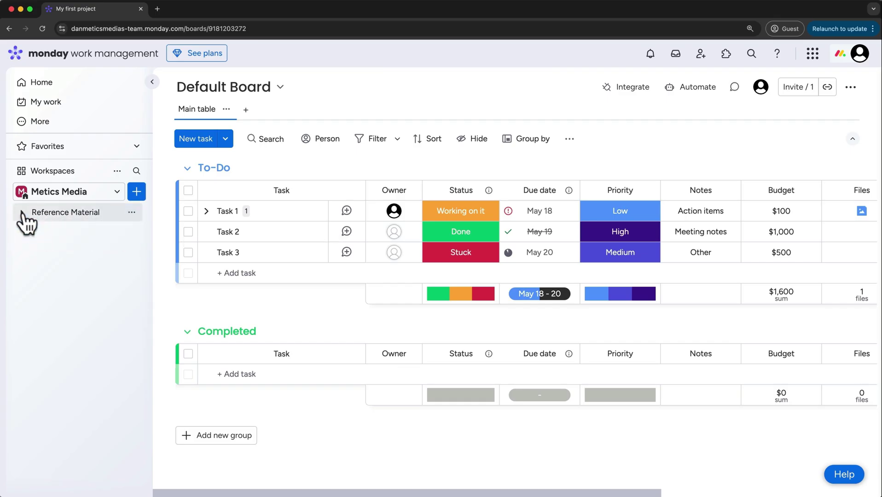
left_click(136, 192)
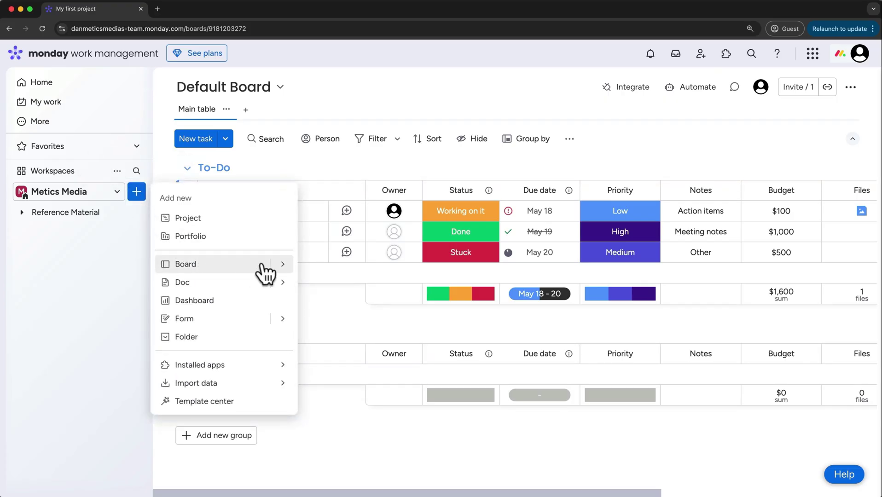
left_click(282, 265)
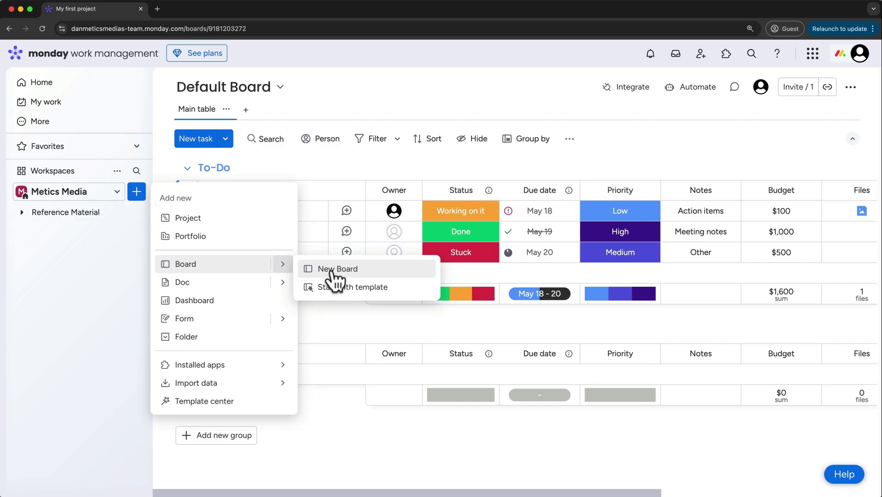
left_click(352, 288)
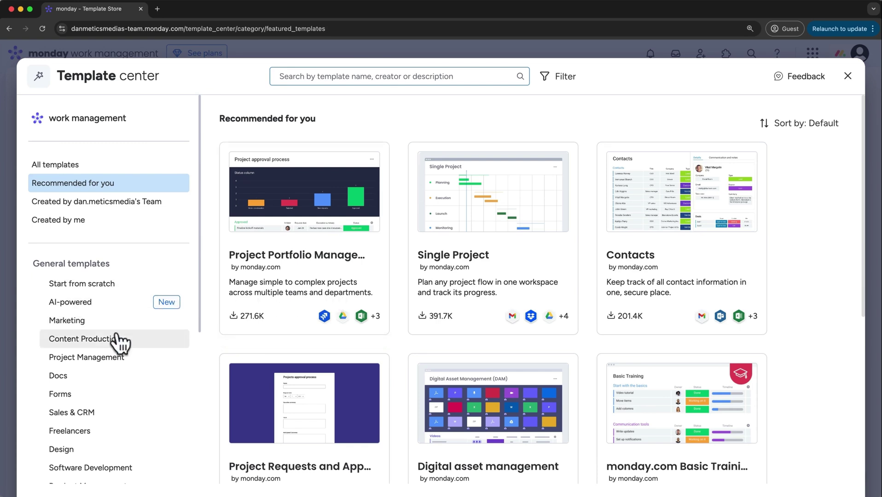
scroll(121, 342, "down", 5)
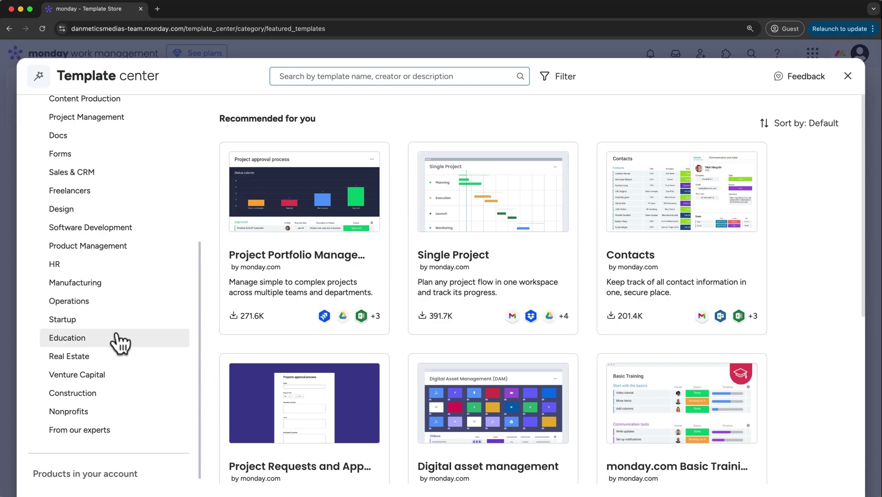
scroll(119, 343, "up", 5)
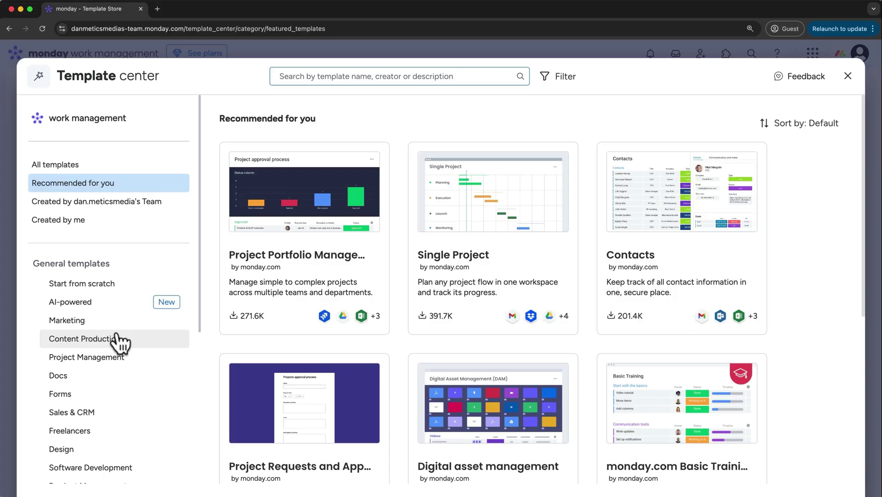
left_click(849, 77)
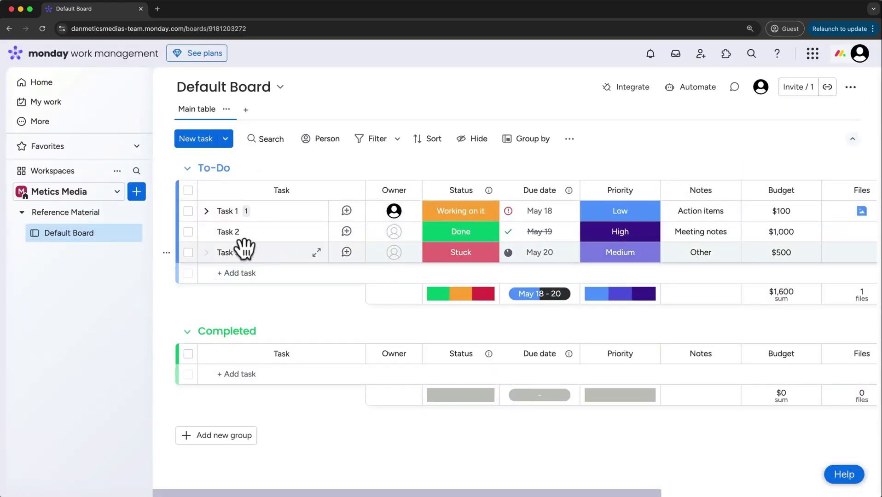
Create a new Quick start board named 'Tutorials' with Main privacy
left_click(141, 196)
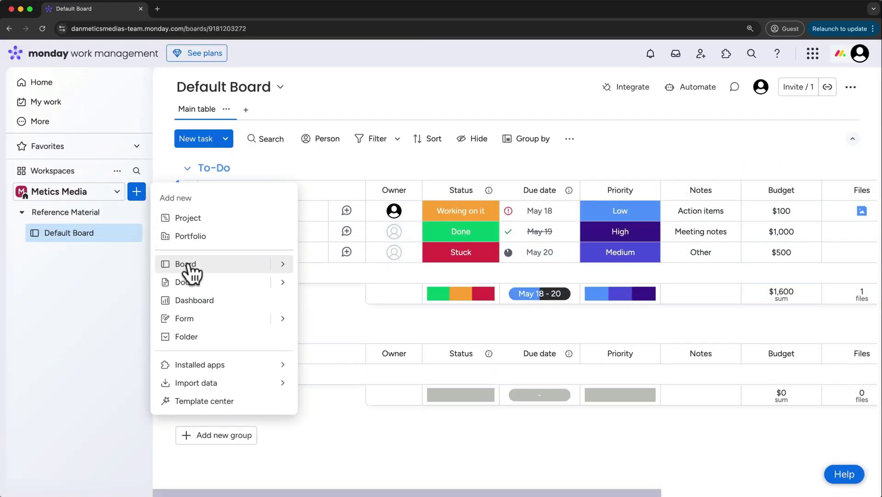
mouse_move(286, 271)
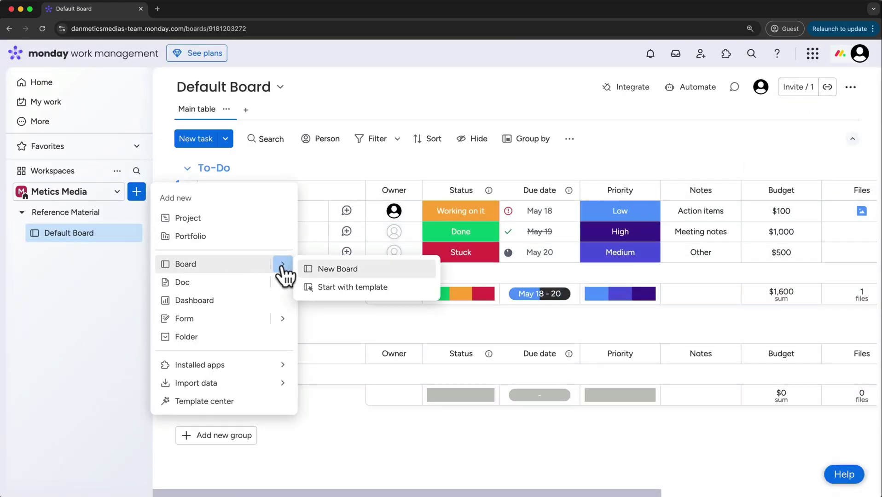
left_click(324, 270)
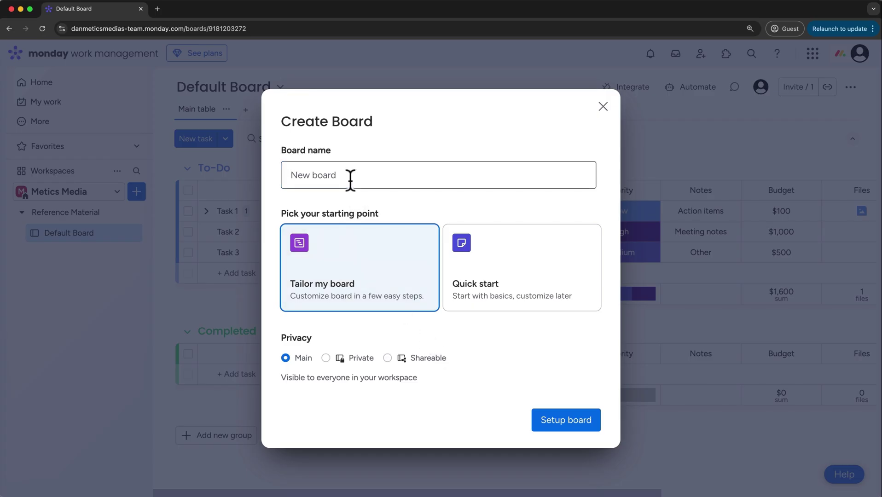
type("Tutorials")
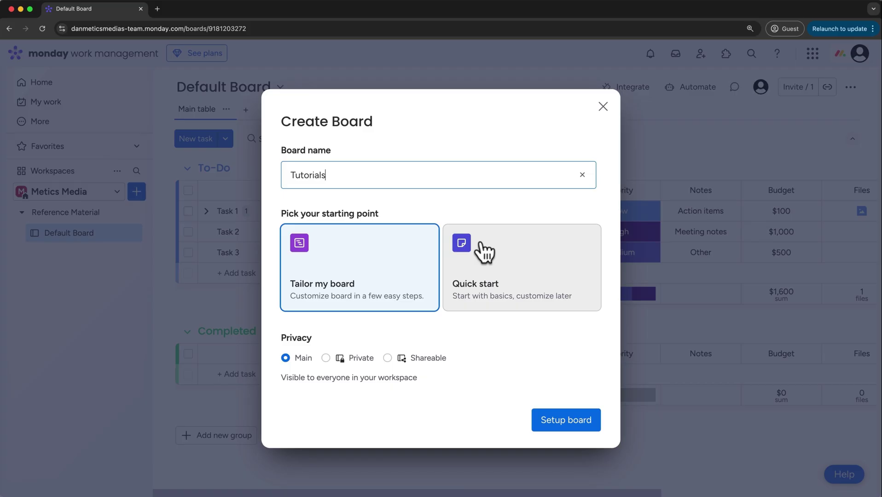
left_click(485, 252)
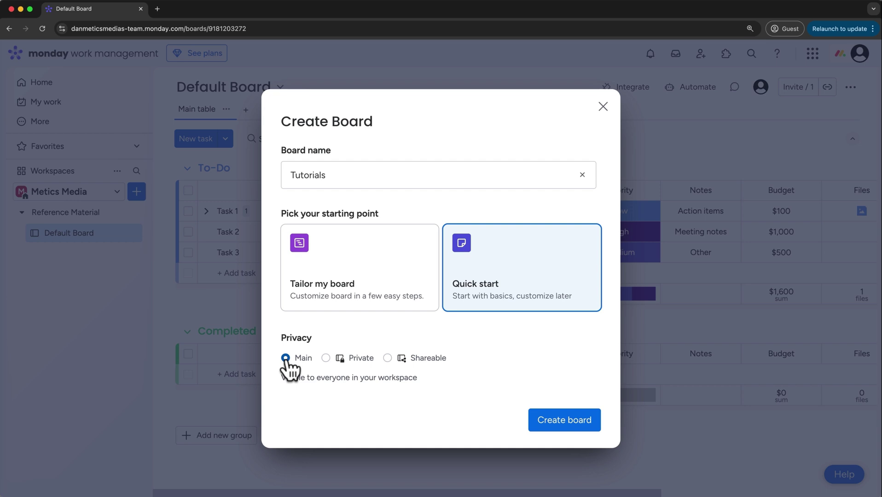
left_click(553, 421)
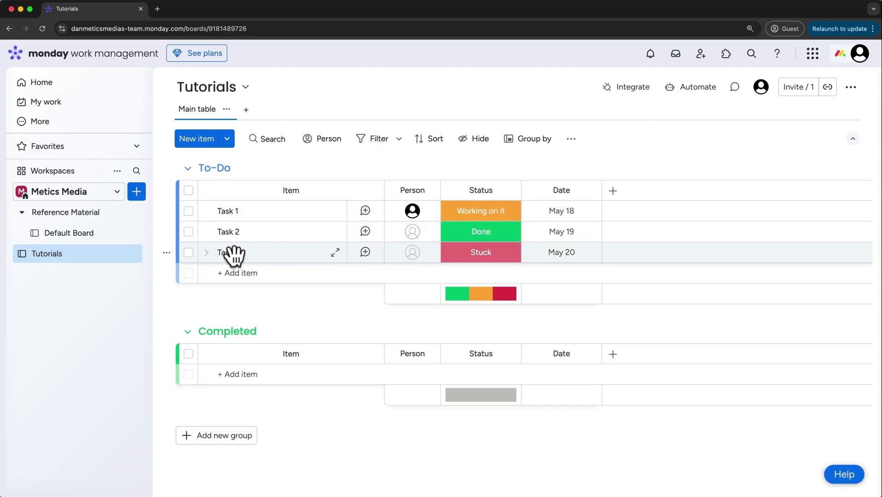
Drag Tutorials above Reference Material, collapse that folder, and collapse the empty Completed group
left_click_drag(99, 266, 97, 210)
left_click(21, 233)
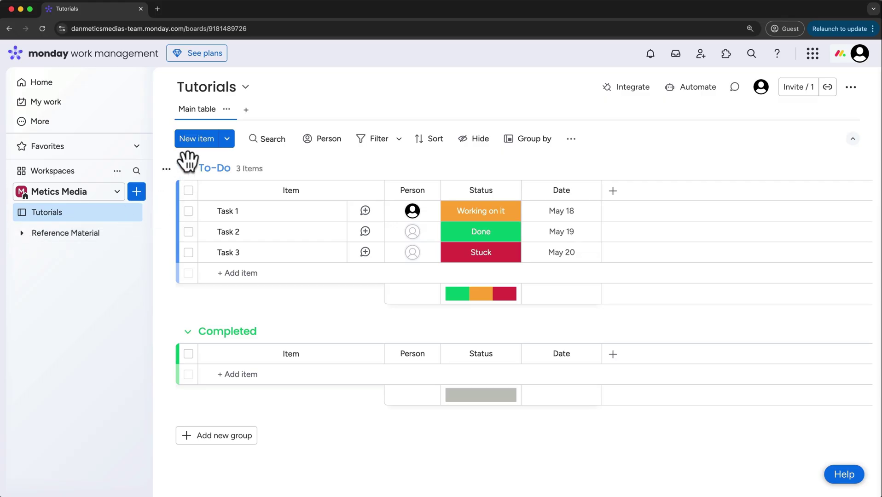
left_click(189, 332)
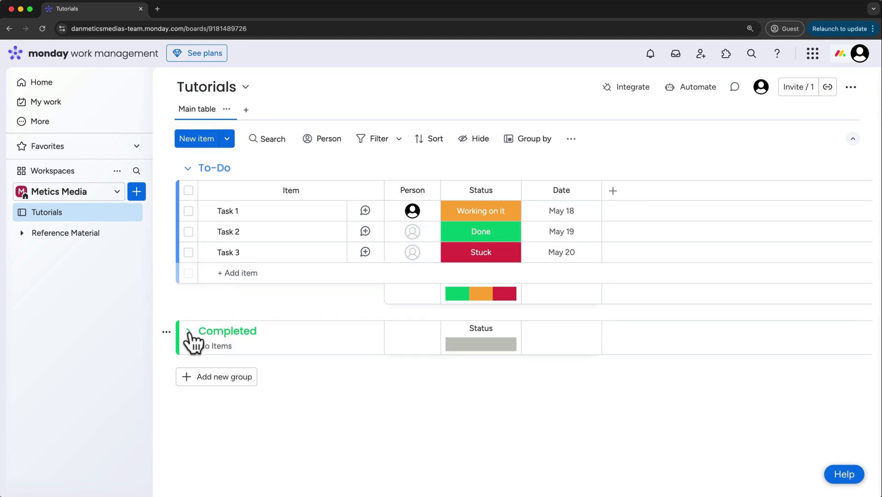
Edit the To-Do group title, dismiss its colour palette, and bring up the To-Do group menu
left_click(203, 167)
left_click(204, 168)
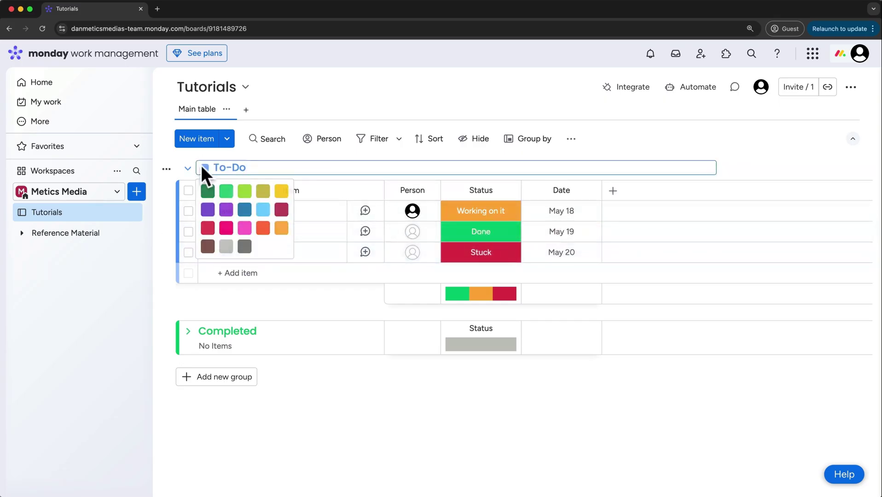
left_click(170, 169)
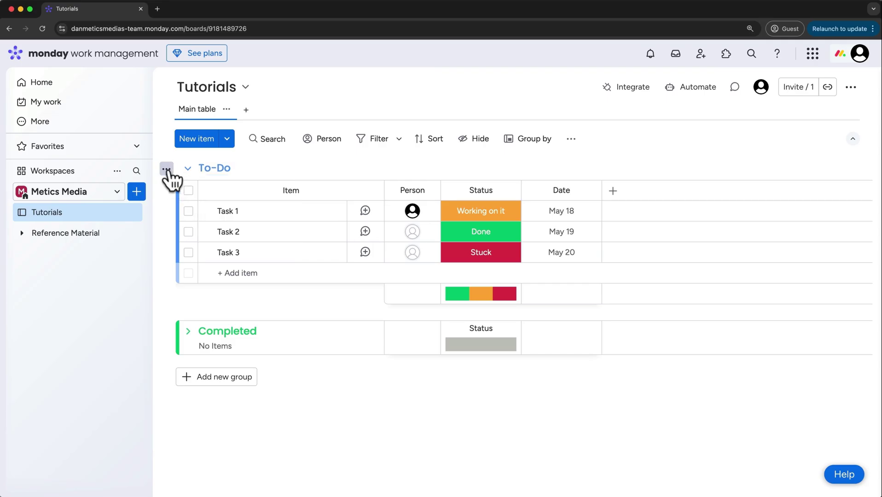
left_click(166, 170)
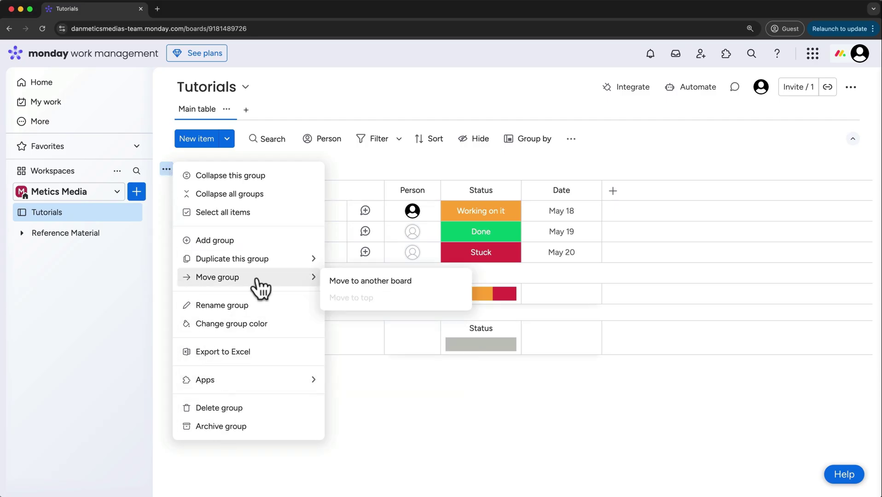
mouse_move(256, 265)
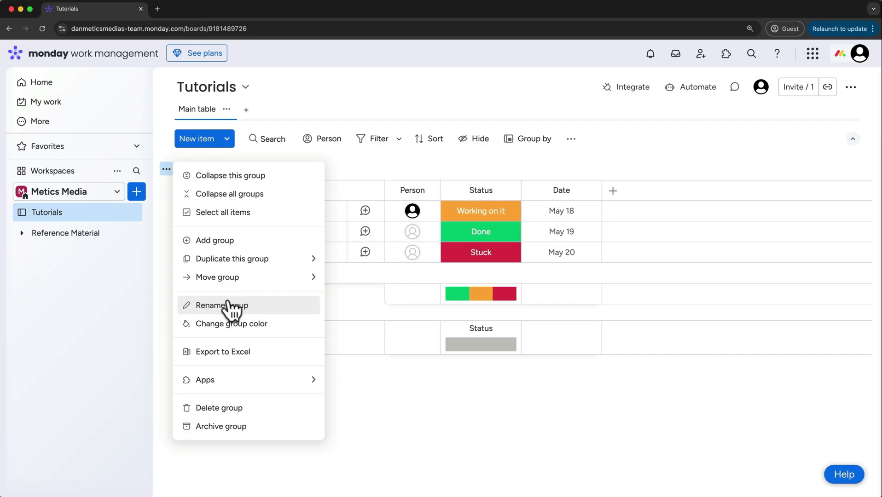
Add a yellow 'In Progress' group below To-Do and expand the Completed group
left_click(224, 240)
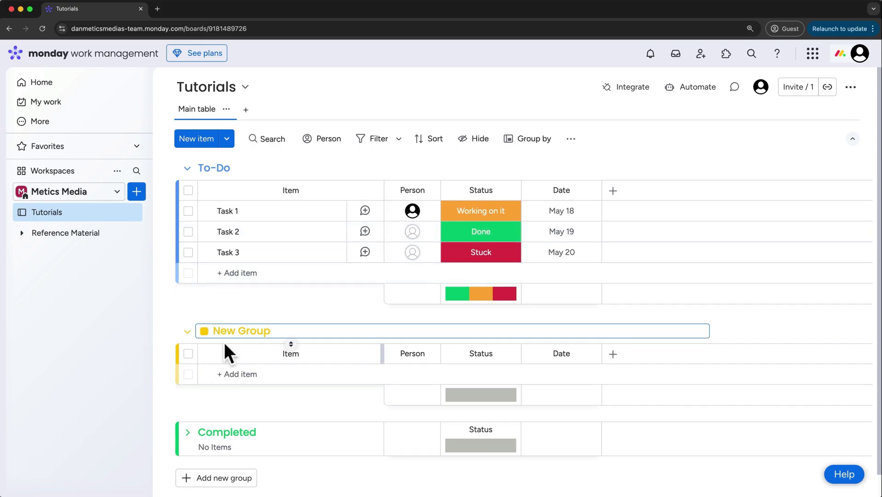
left_click_drag(273, 331, 223, 330)
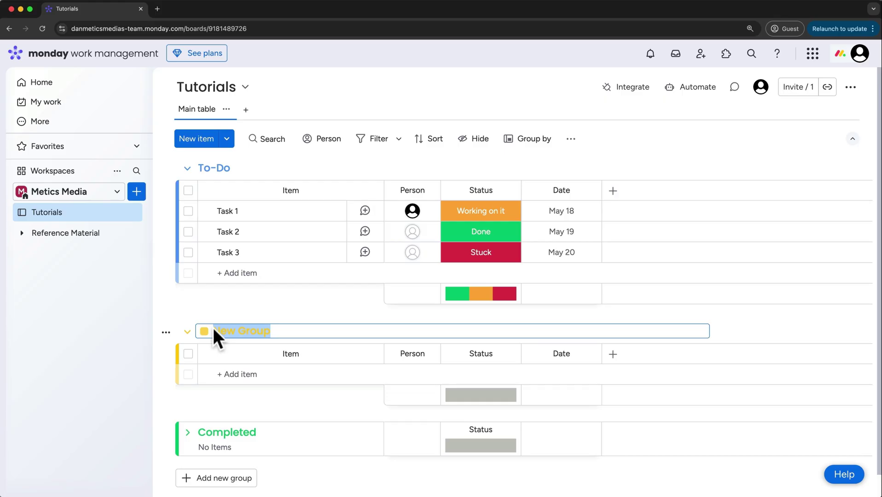
type("In Pro")
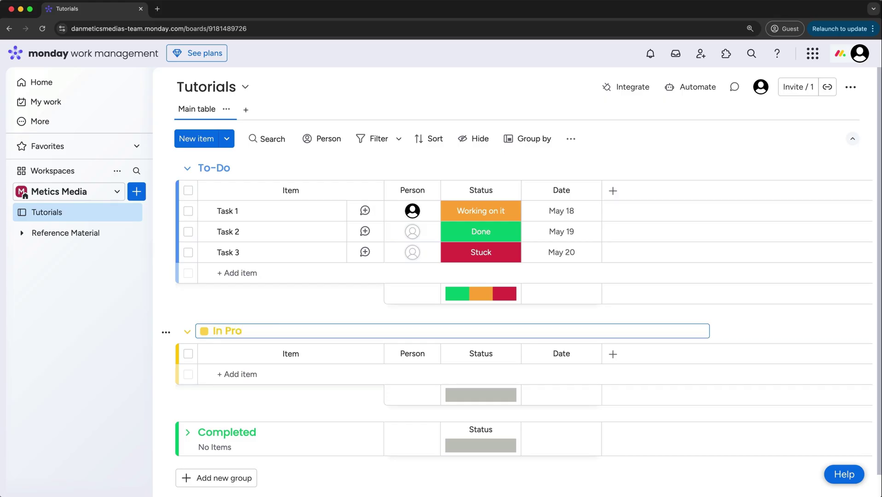
type("gress")
left_click(205, 331)
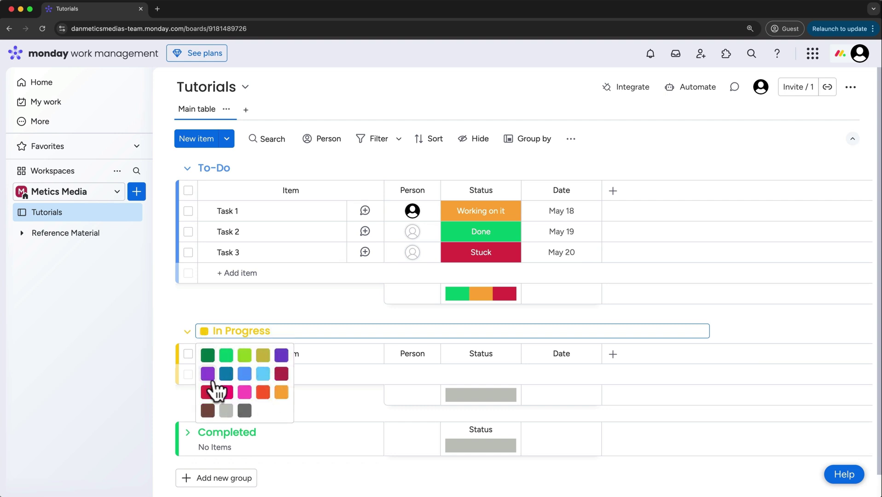
left_click(284, 310)
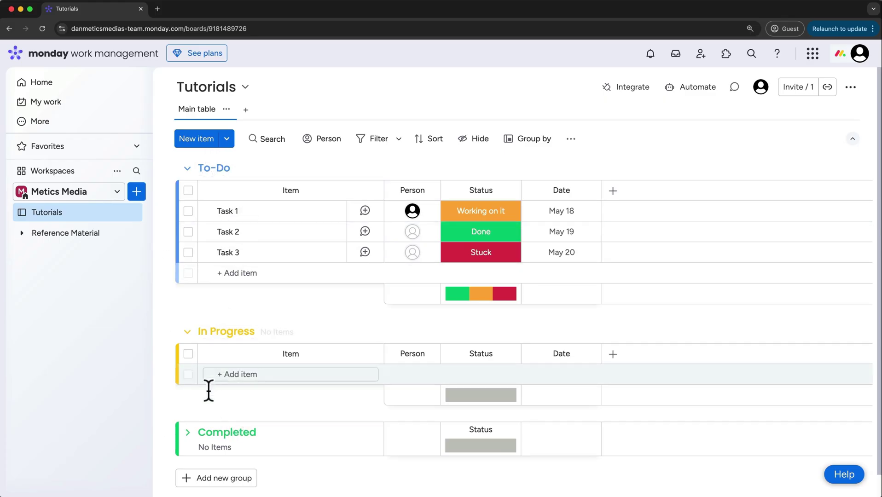
left_click(188, 433)
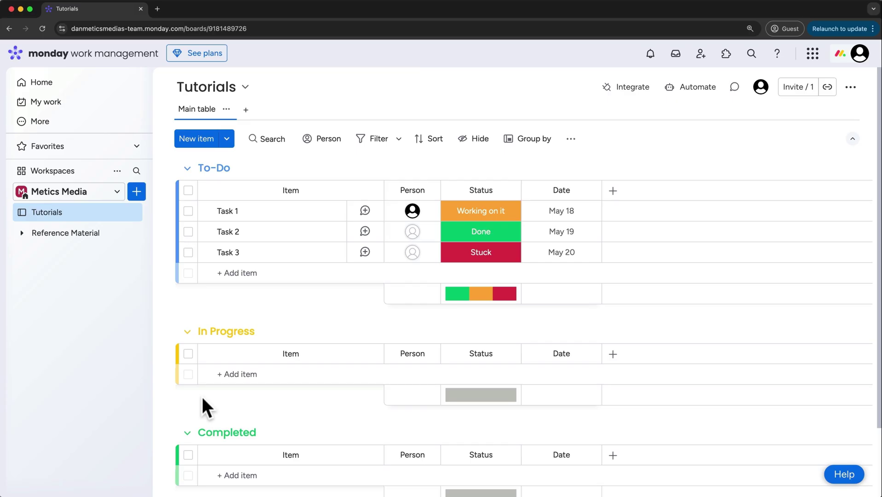
Start renaming the To-Do group title
left_click(226, 167)
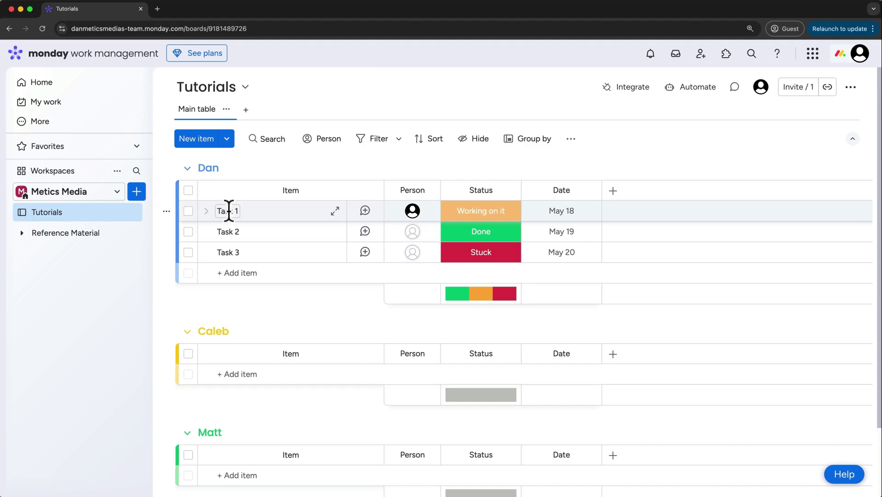
Rename Task 1 to 'Monday.com Tutorial For Beginners 2024', then widen the Item column and sidebar
left_click(229, 211)
left_click_drag(237, 211, 217, 211)
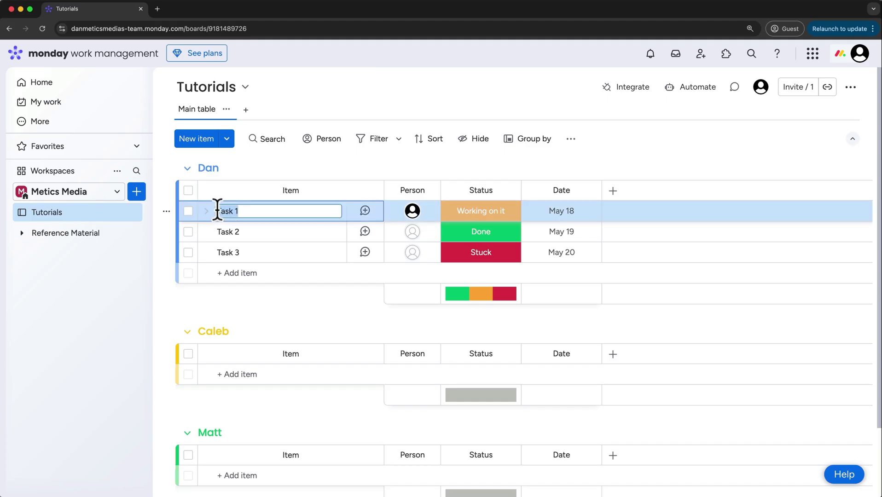
type("Monday.com Tutorial For Begi")
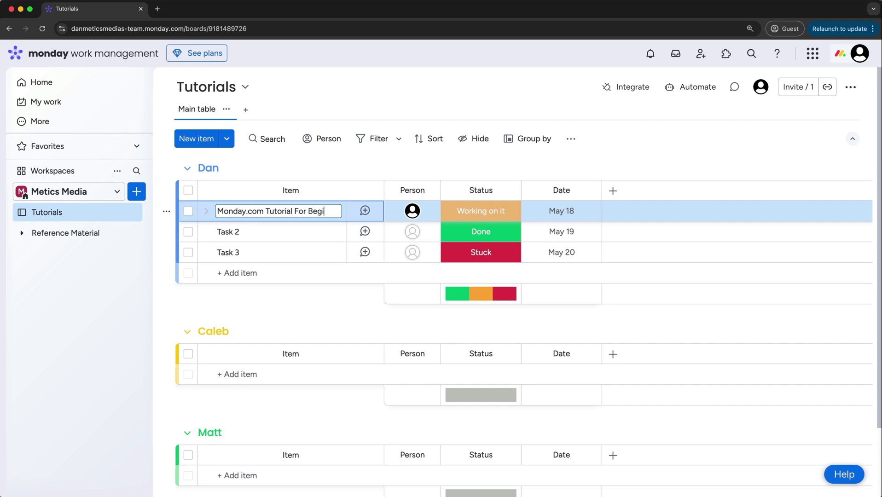
type("nners 2024")
key("Return")
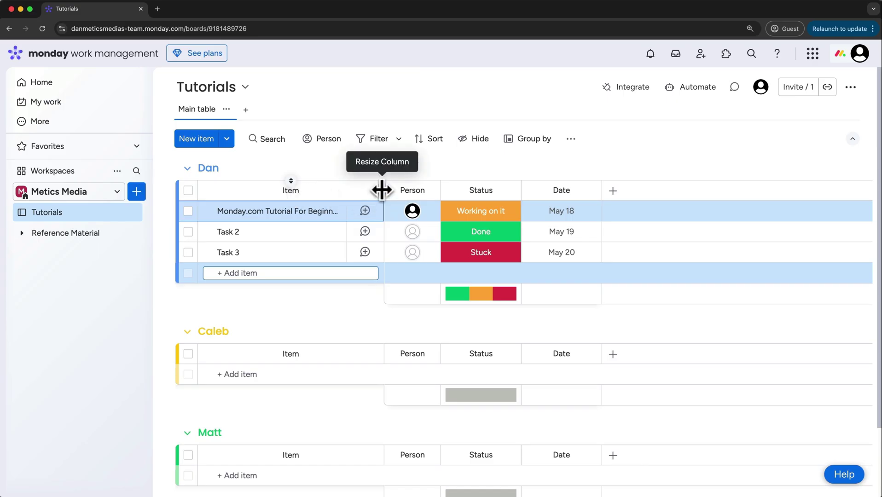
left_click_drag(382, 190, 420, 190)
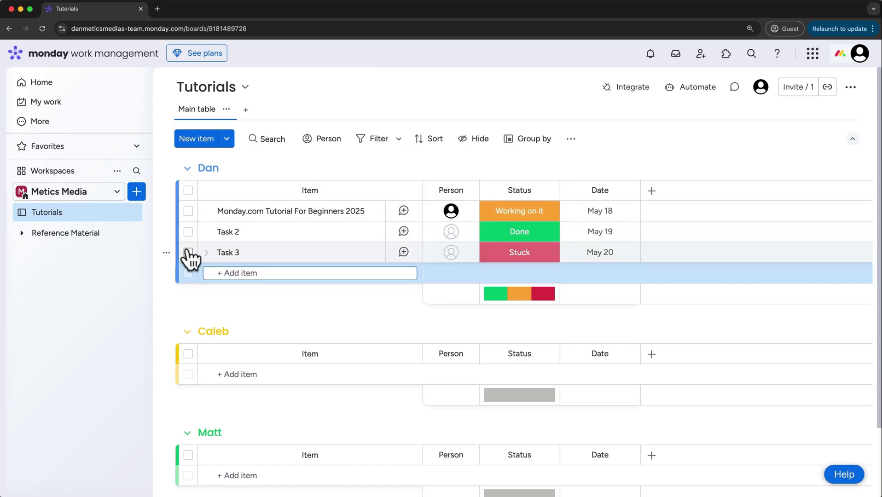
left_click_drag(152, 253, 165, 210)
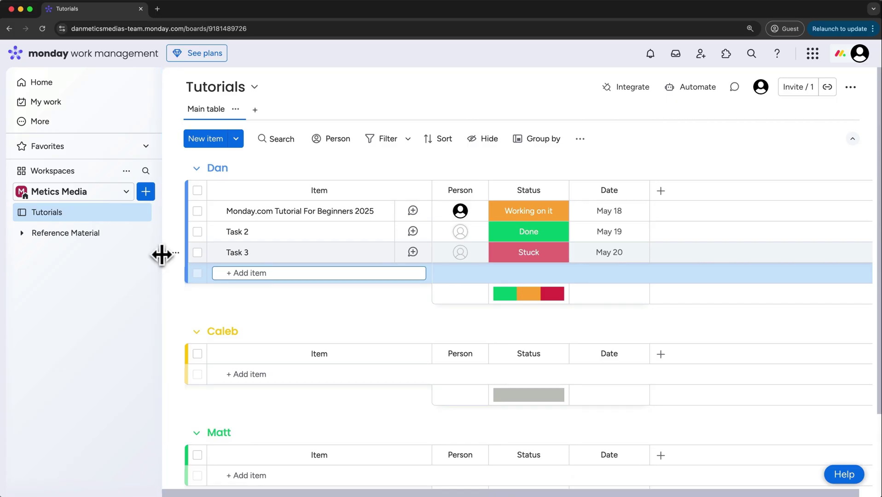
Look through the tutorial item's Files and Activity Log before returning to Updates
left_click(413, 211)
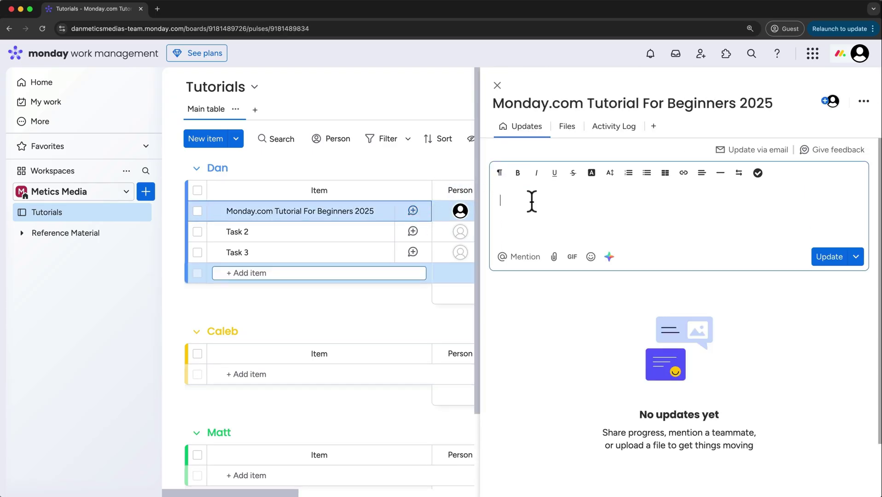
left_click(566, 128)
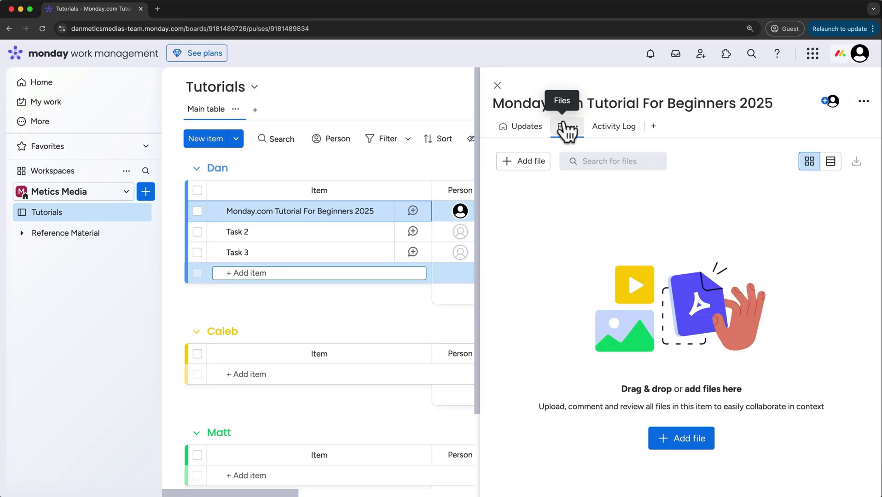
left_click(604, 133)
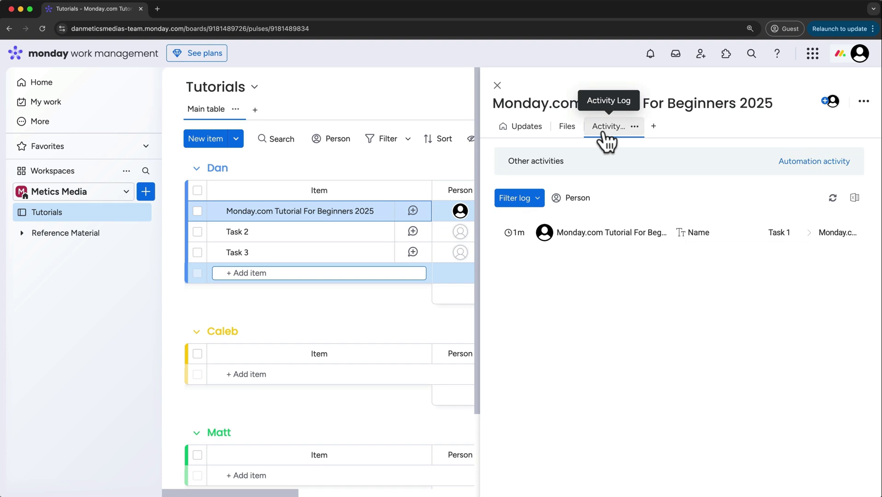
left_click(521, 129)
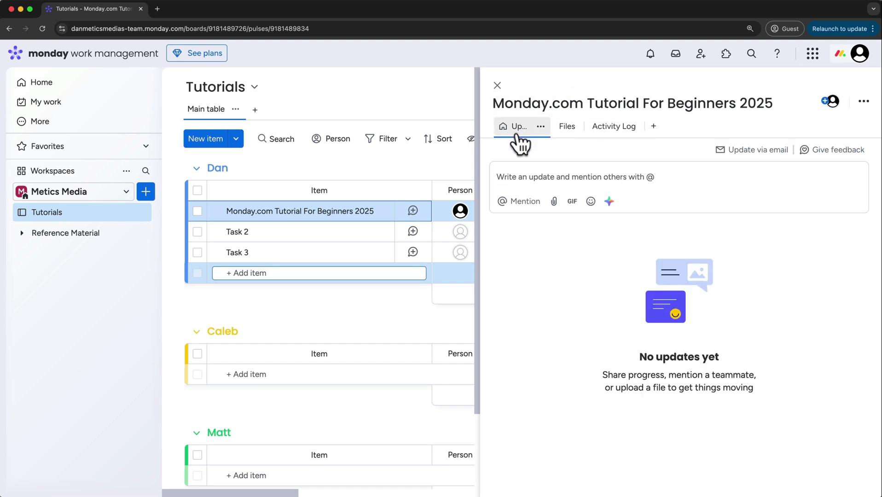
Post an update headed 'Sections still left for me to record:' with a checklist, then close the item
left_click(520, 177)
type("Sections ")
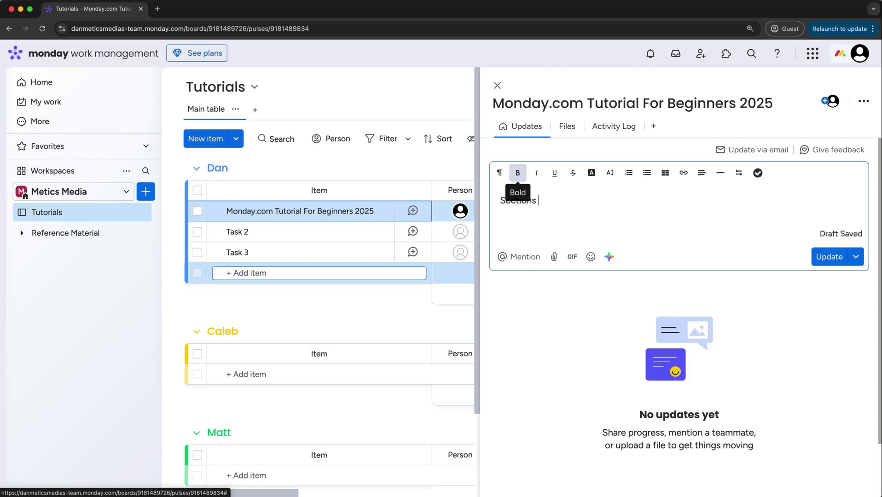
type("still left for me to record:")
key("Return")
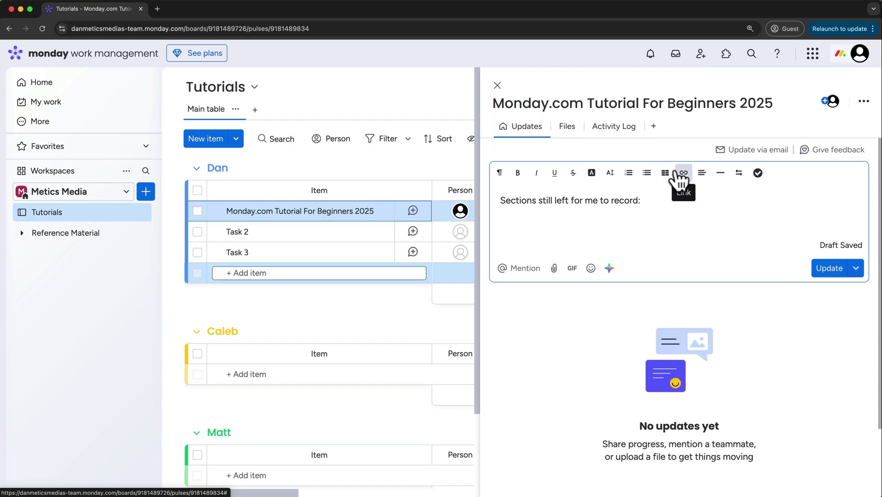
left_click(758, 174)
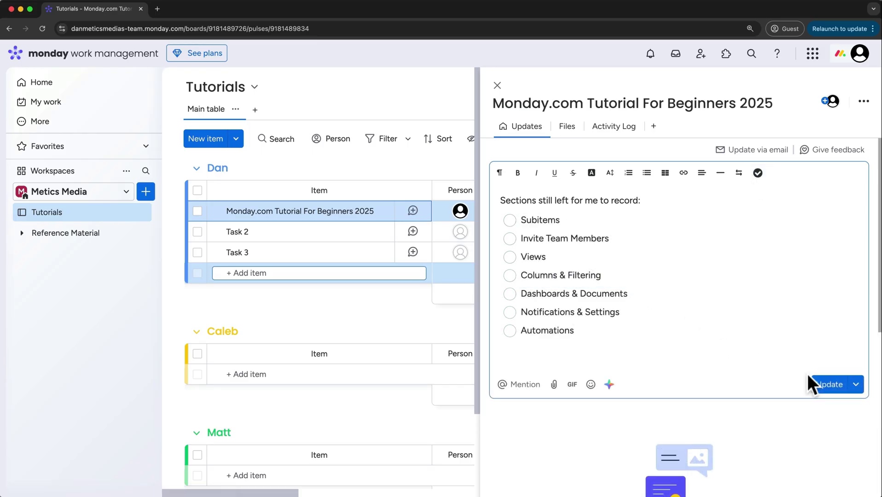
left_click(822, 387)
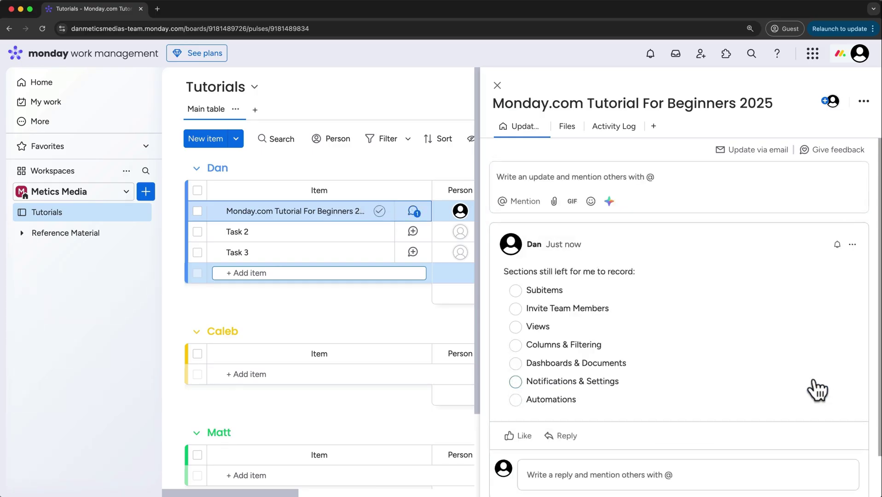
left_click(496, 85)
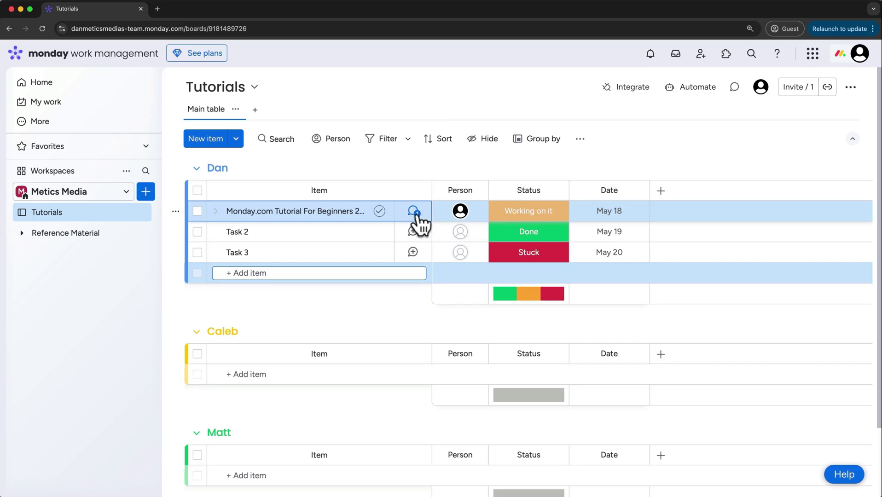
Check the tutorial item's assignees, then bring up its 'Working on it' status options
left_click(470, 214)
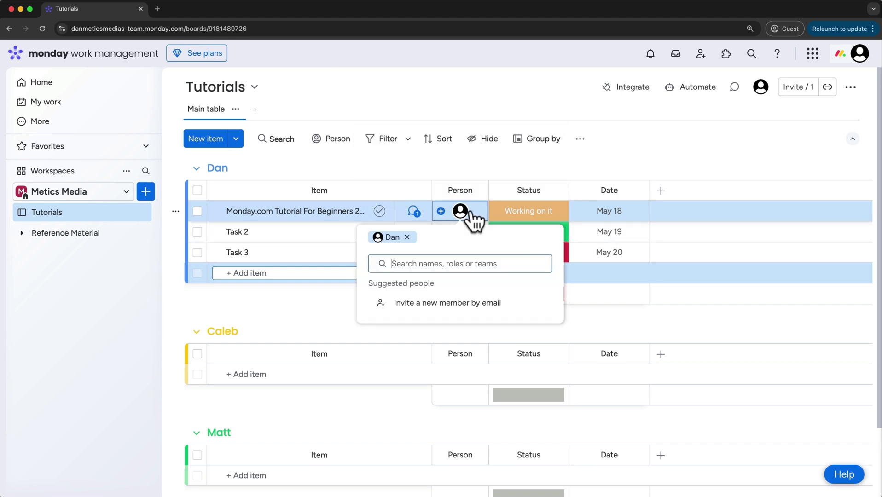
left_click(473, 215)
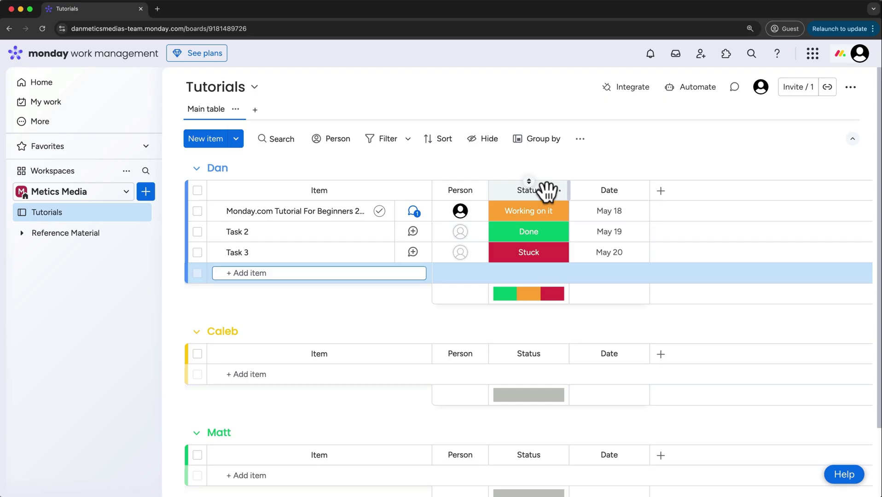
left_click(546, 214)
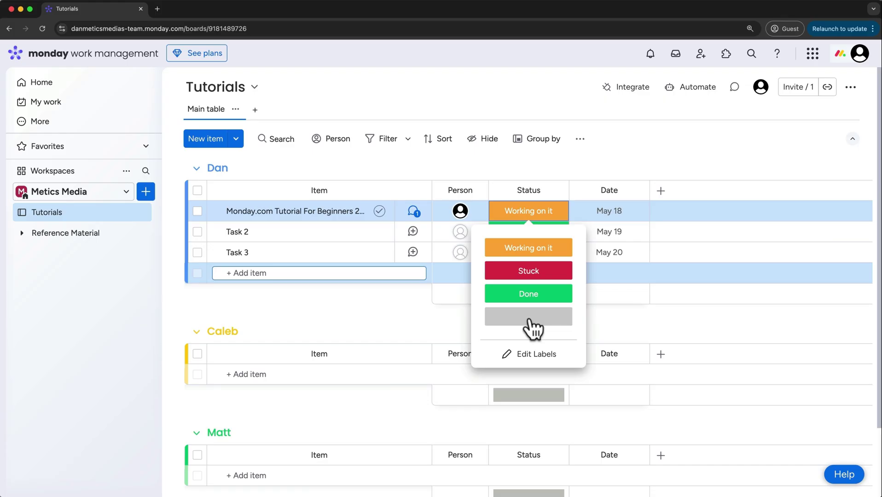
Enter status label editing and add a new label positioned above Default Label
left_click(528, 358)
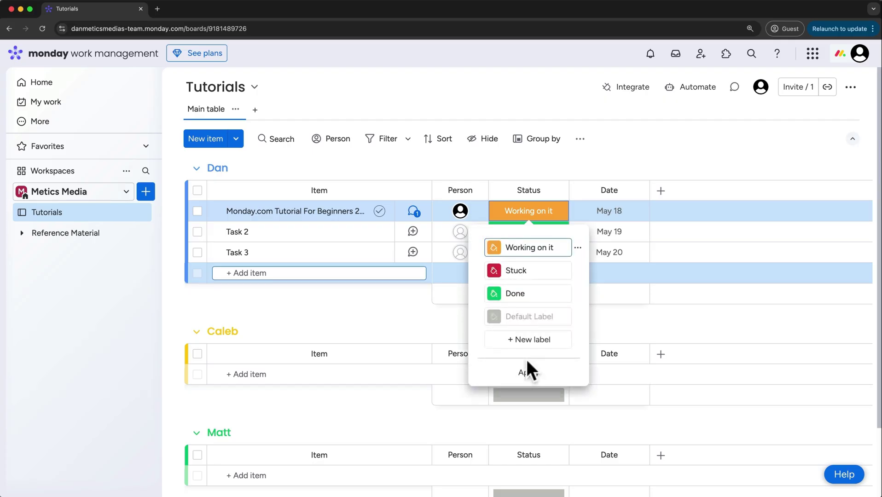
left_click(494, 248)
left_click(494, 249)
left_click(525, 342)
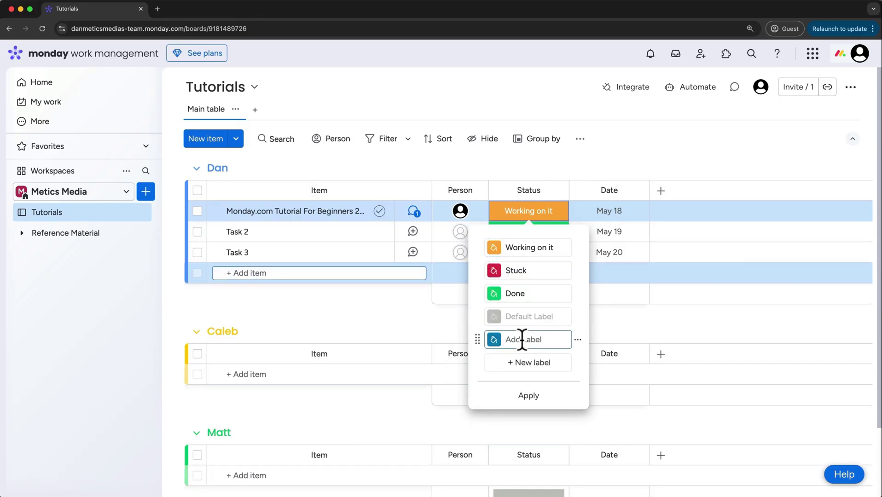
left_click_drag(479, 342, 478, 315)
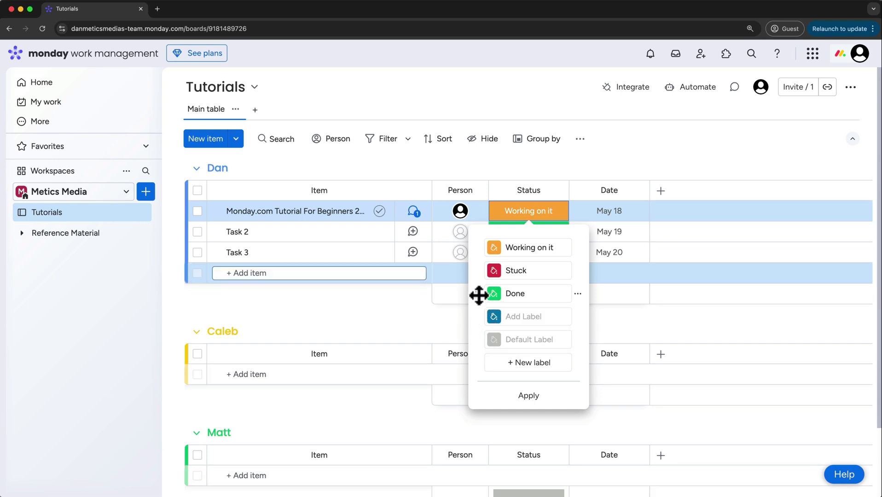
Rename the status labels, changing Default Label to 'Not Started', and apply the edits
left_click(577, 316)
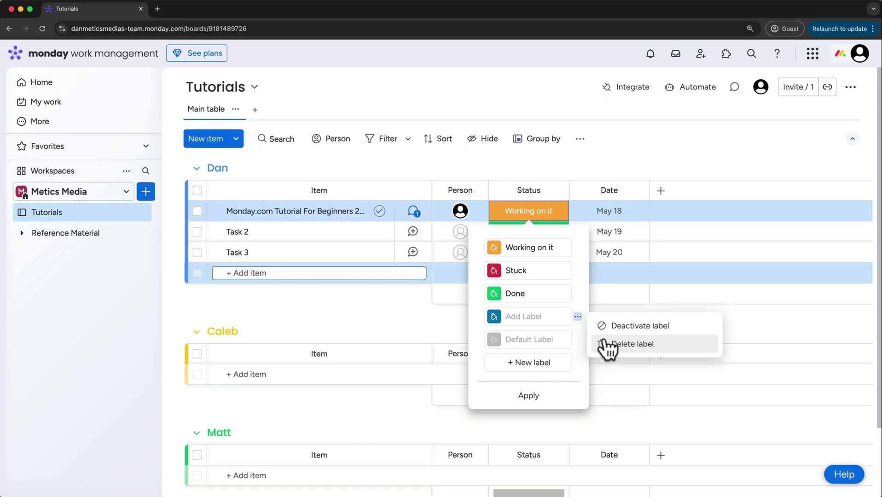
left_click(578, 248)
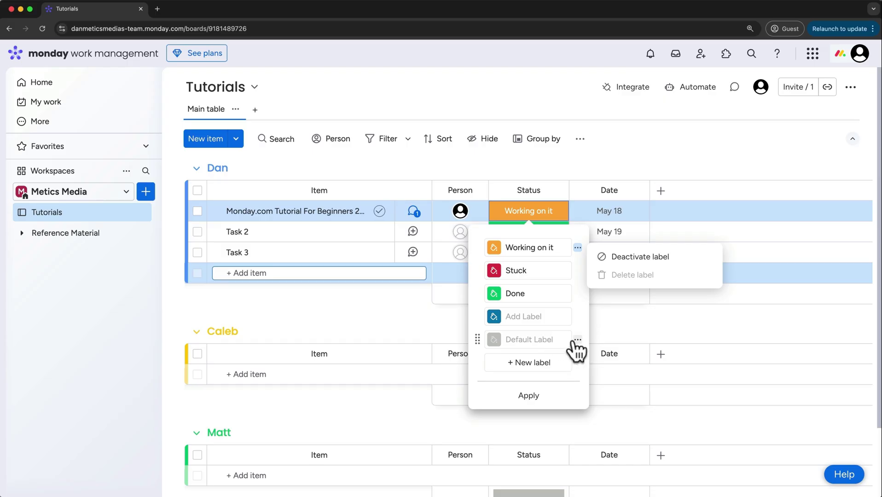
left_click(577, 341)
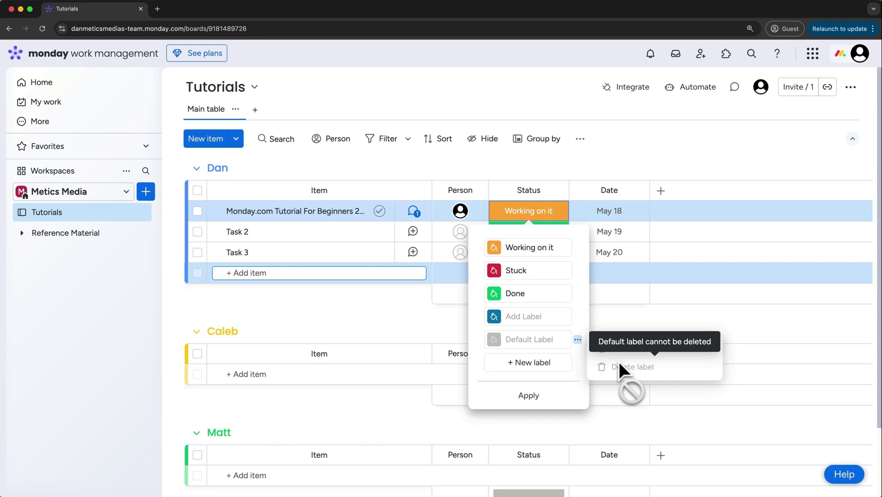
left_click(548, 341)
type("Not Started")
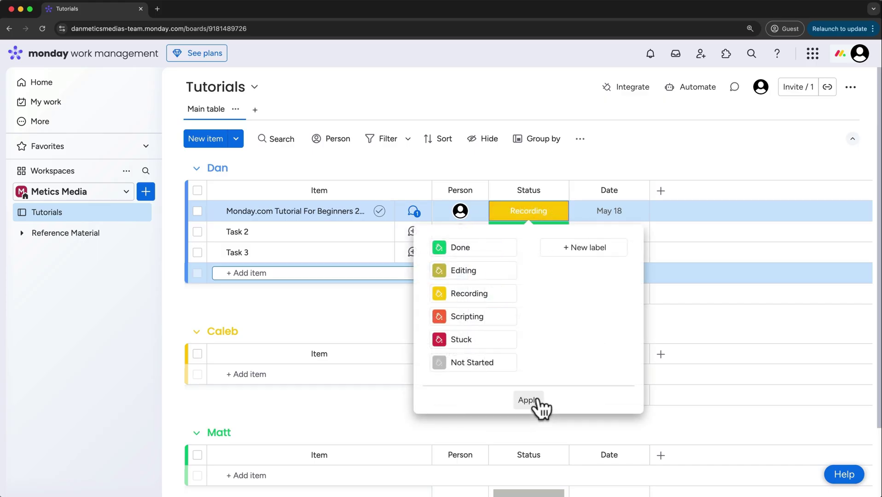
left_click(535, 400)
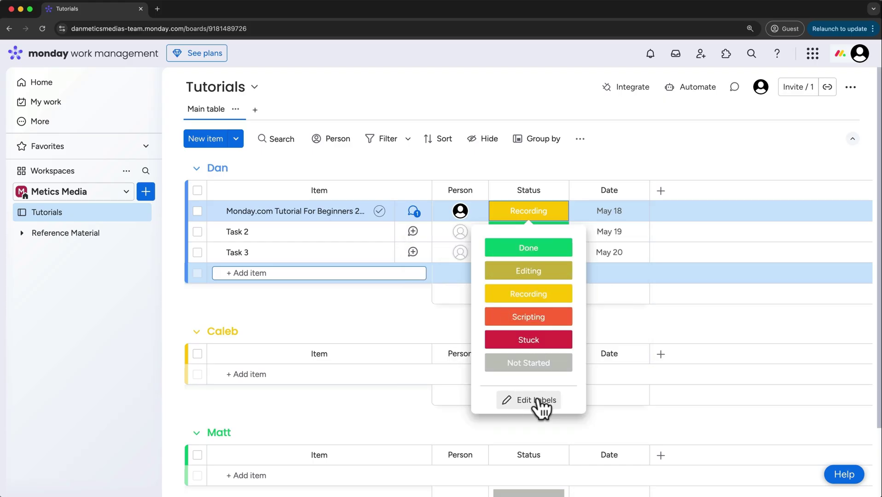
Change the tutorial item's date to May 24 without a time
left_click(610, 211)
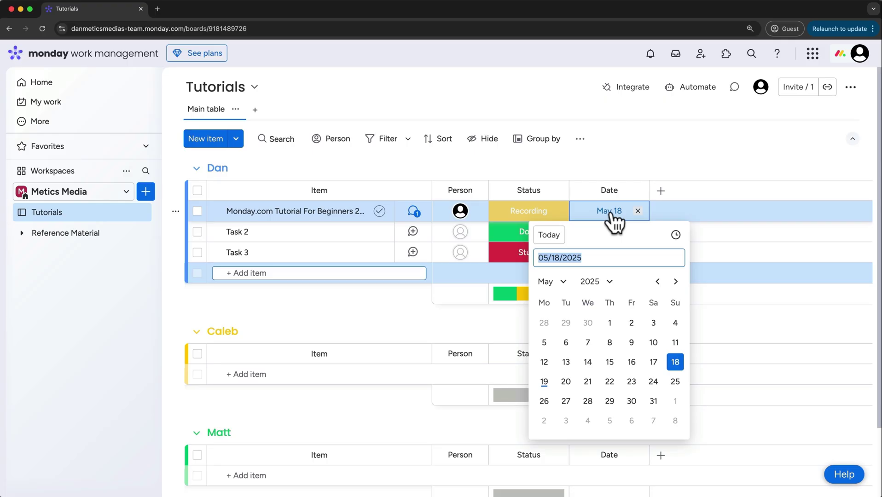
left_click(676, 236)
left_click(676, 236)
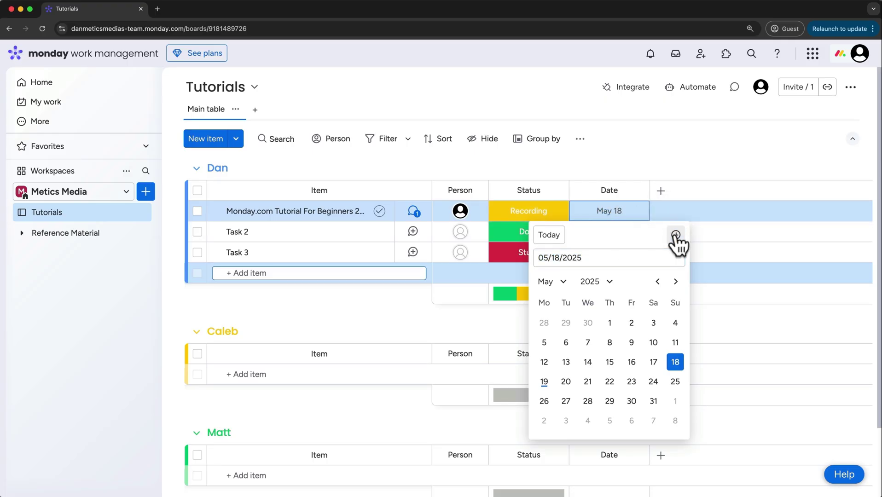
left_click(654, 382)
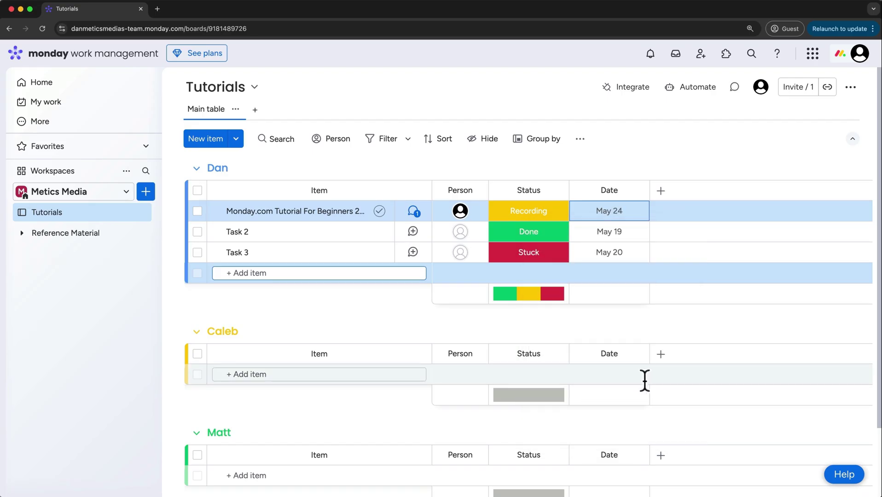
Add 'Task 4' to the Dan group, duplicate an item without updates, and widen the Item column
left_click(285, 273)
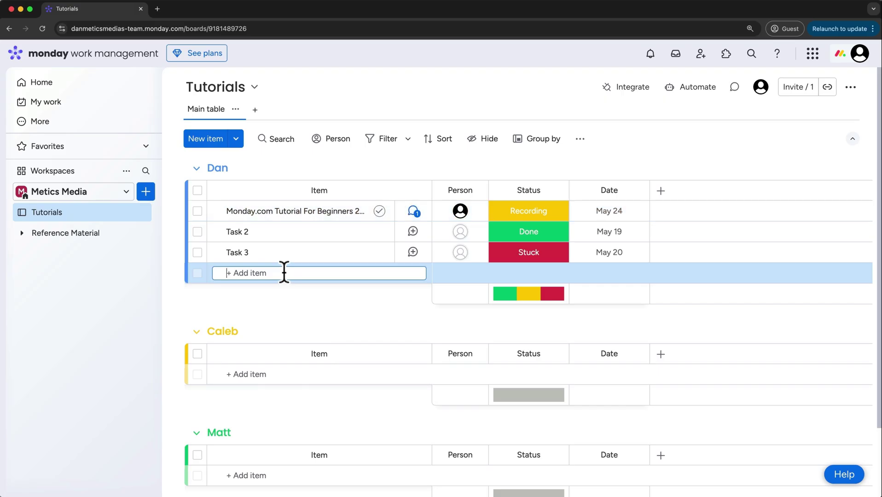
type("Task 4")
key("Return")
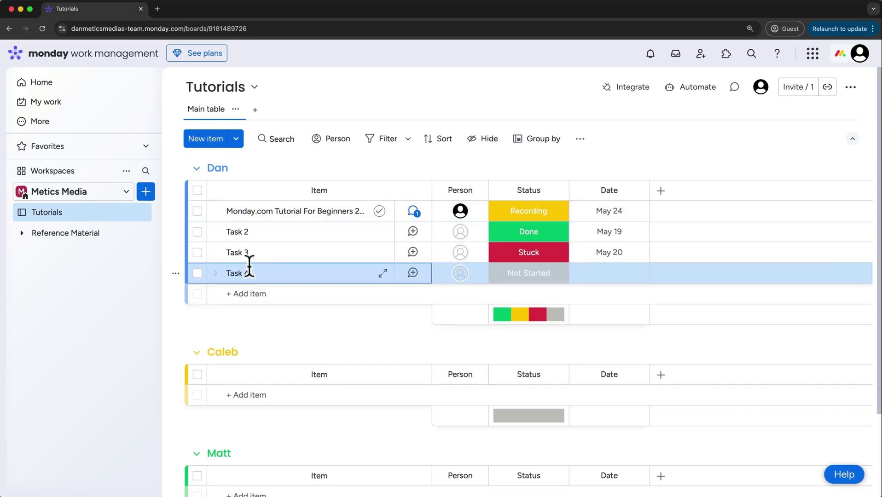
left_click(175, 274)
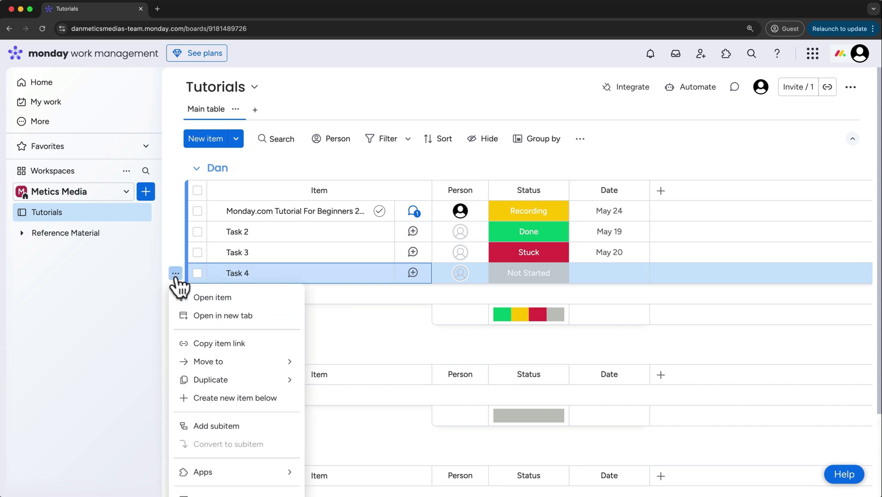
mouse_move(211, 380)
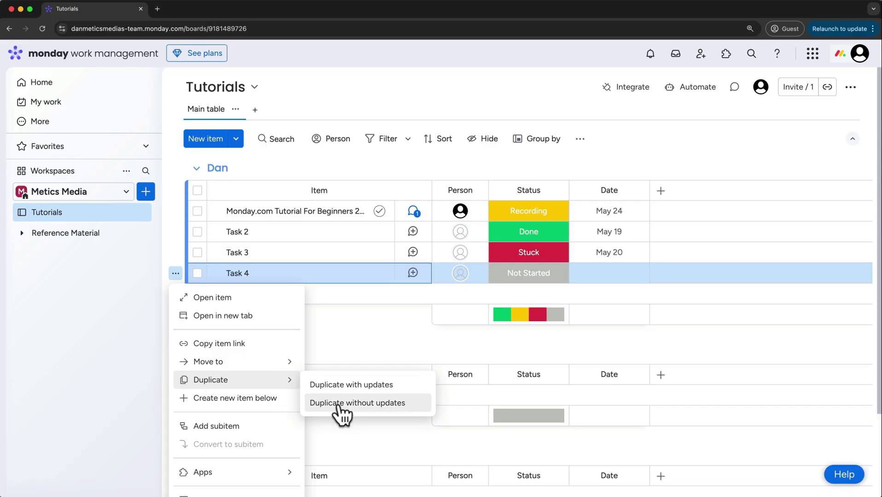
scroll(339, 392, "down", 1)
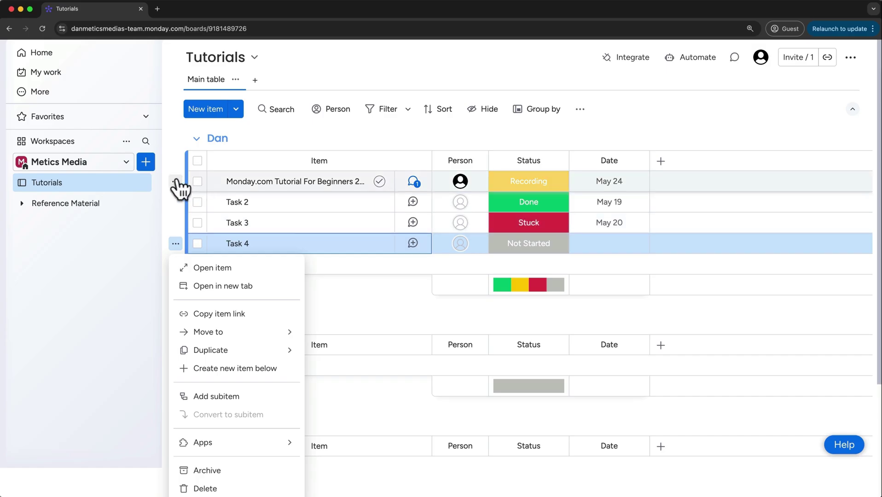
scroll(178, 186, "up", 1)
mouse_move(232, 324)
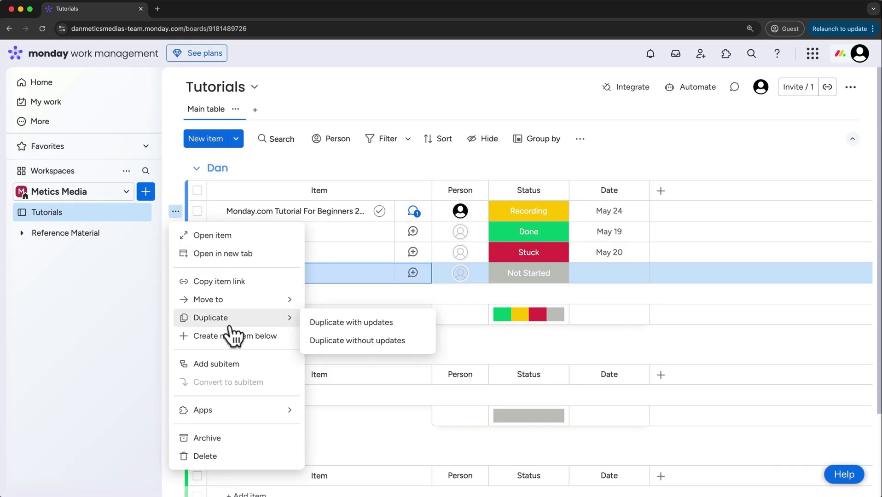
left_click(321, 341)
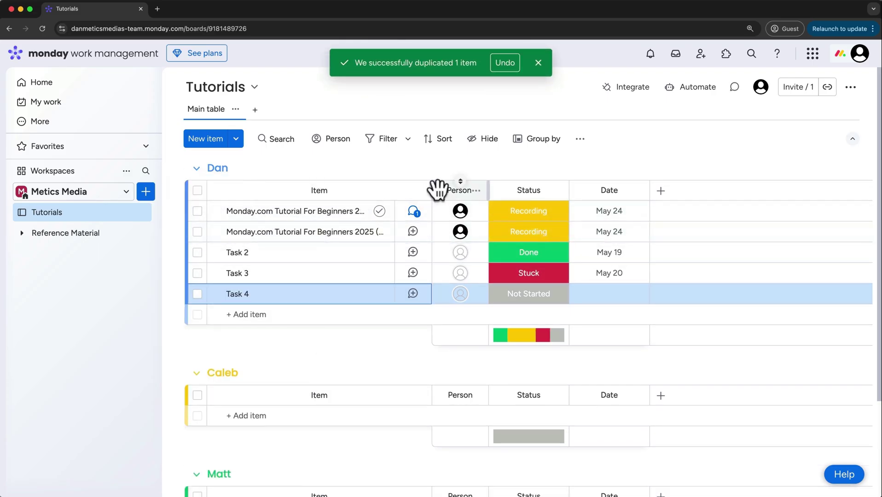
left_click_drag(432, 188, 466, 193)
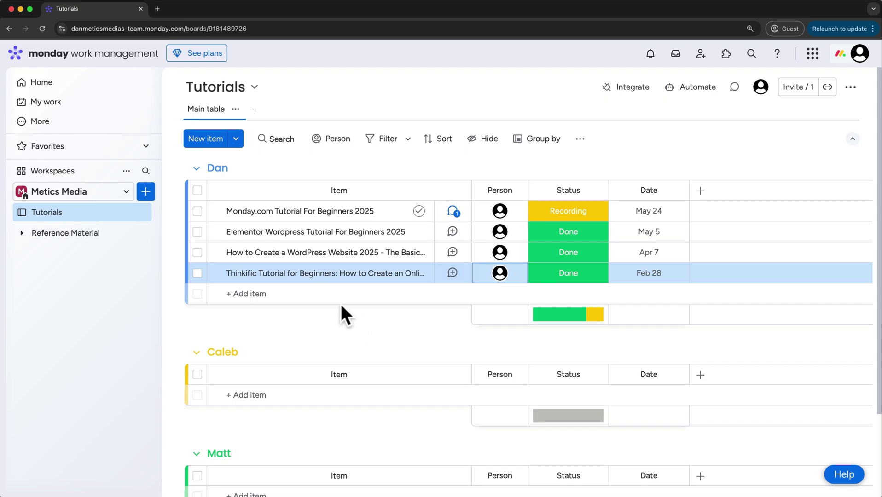
Expand the tutorial item and add the subitems 'Thumbnail', 'Scripting' and 'Publishing'
left_click(215, 212)
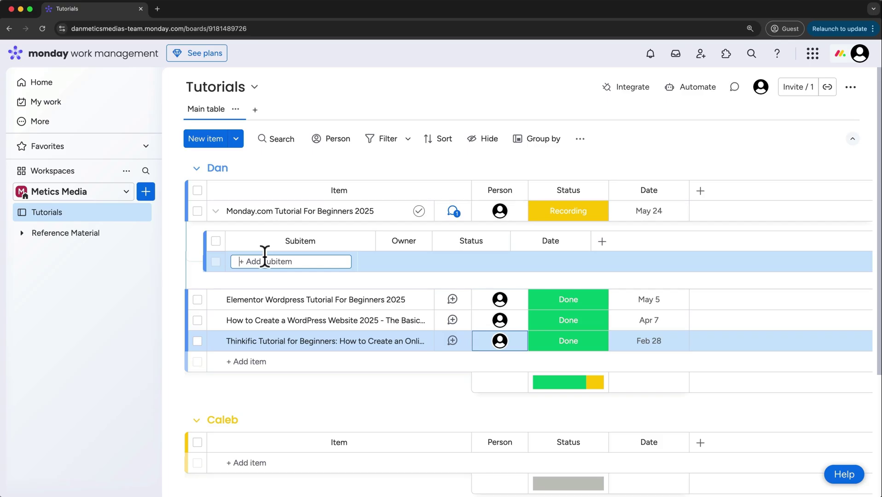
type("Thumbnail")
key("Return")
type("Scr")
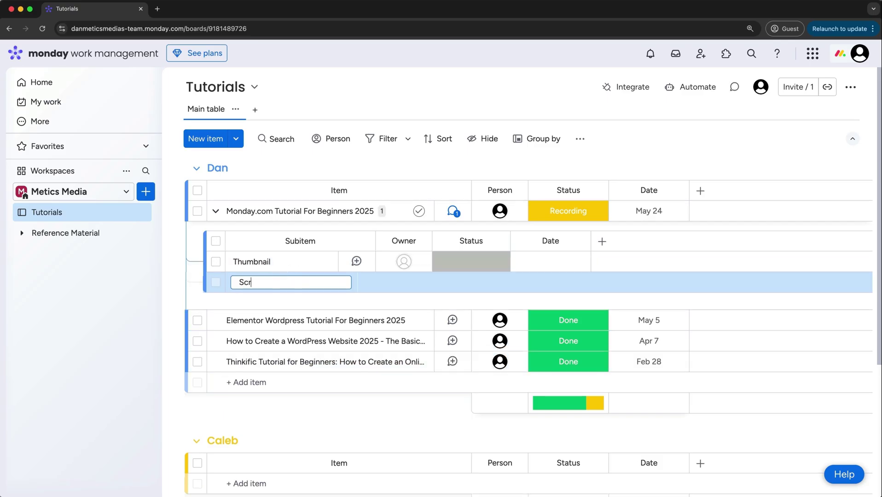
type("ipting")
key("Return")
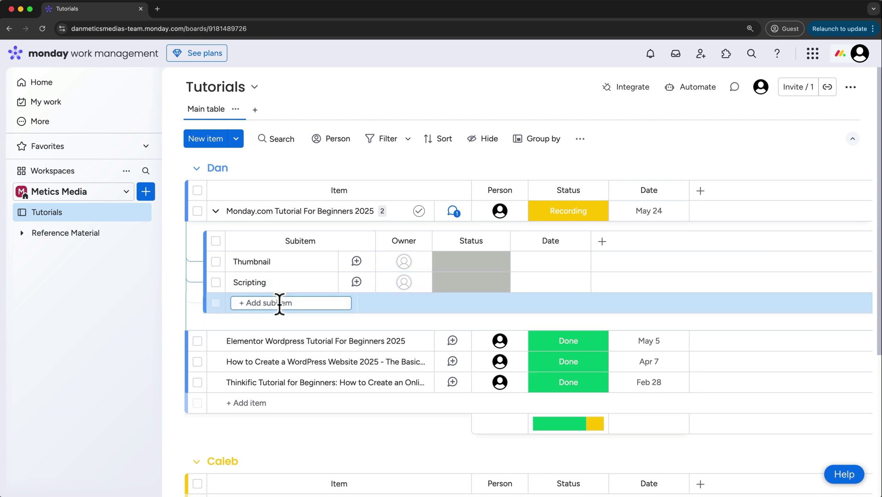
type("Publishing")
key("Return")
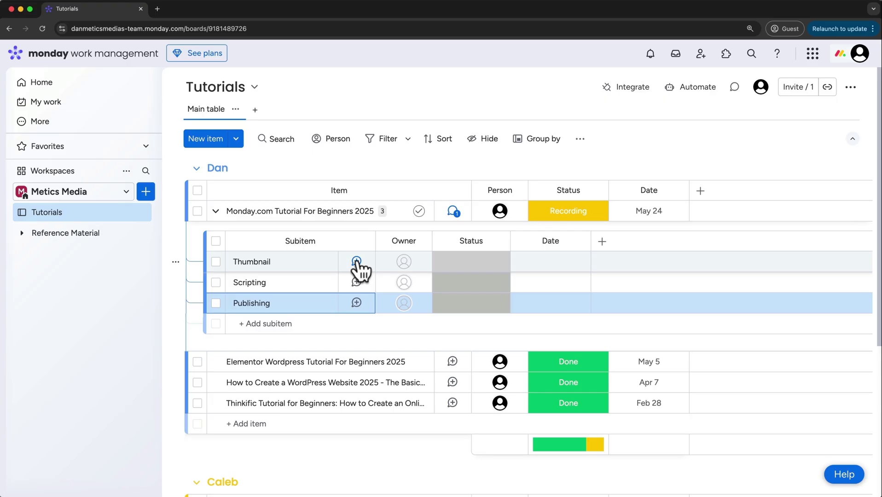
Assign the same suggested person as owner of the Thumbnail, Scripting and Publishing subitems
left_click(357, 262)
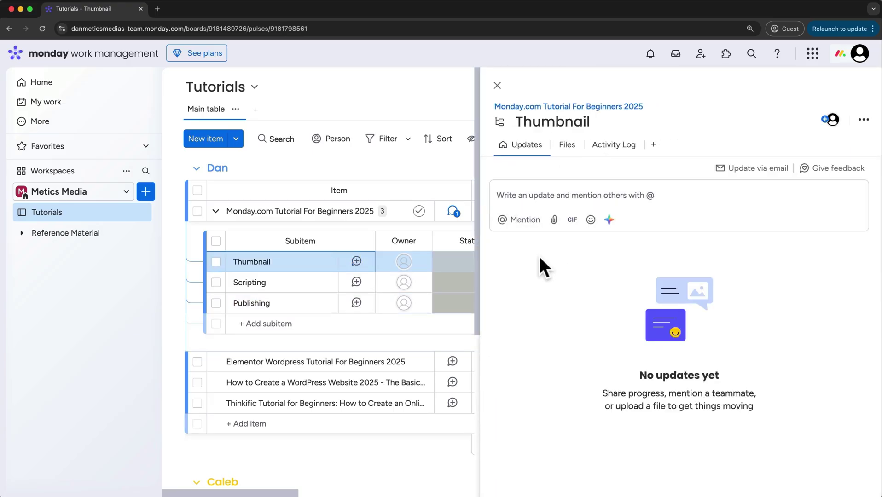
left_click(497, 86)
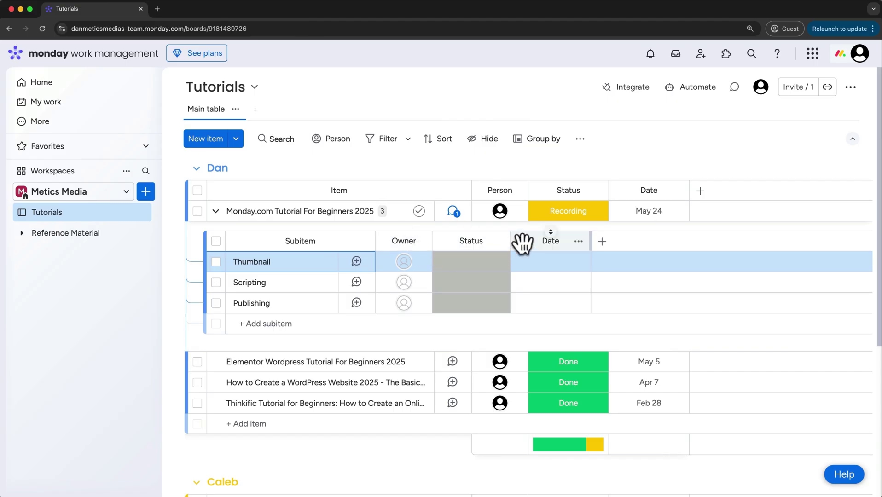
left_click(405, 263)
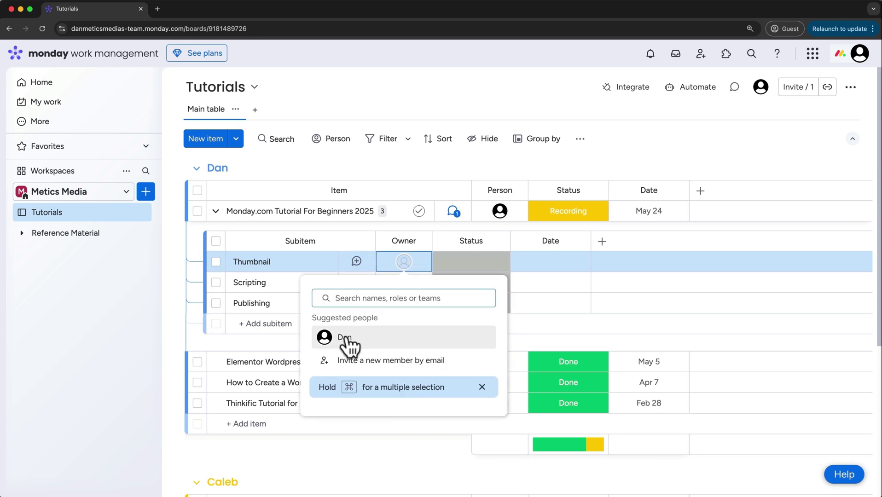
left_click(344, 339)
left_click(401, 285)
left_click(345, 359)
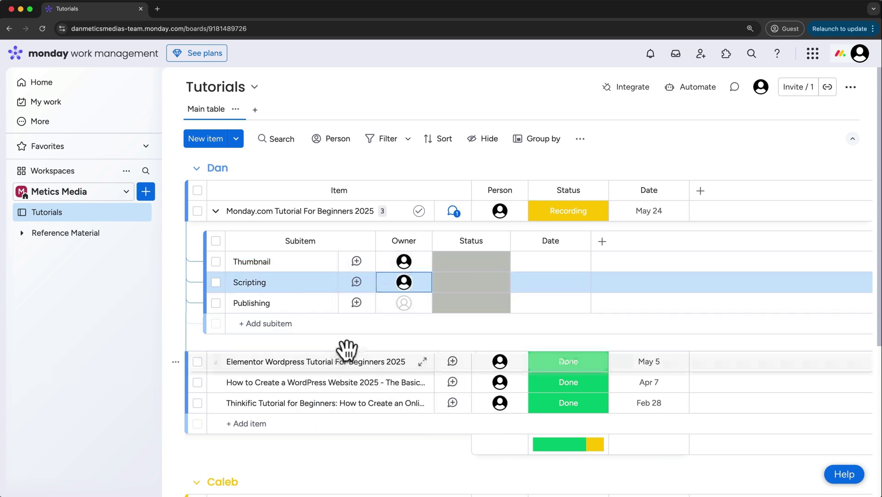
left_click(403, 304)
left_click(341, 380)
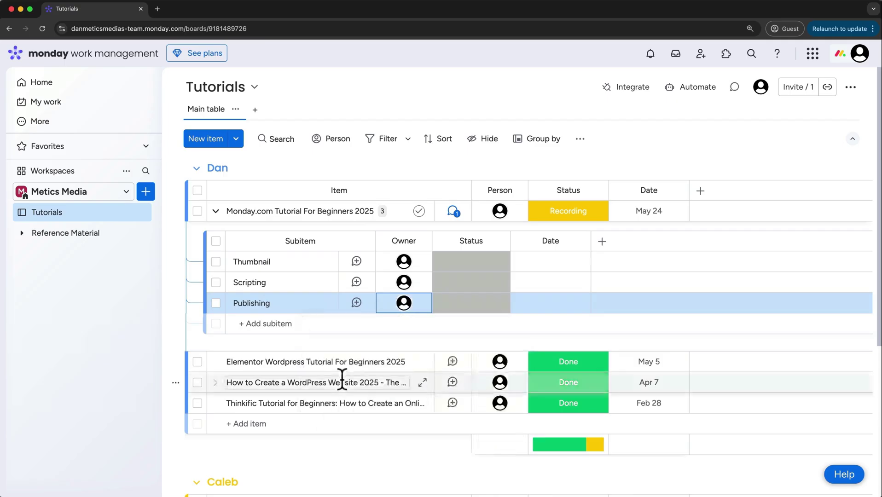
Set the Thumbnail subitem's date to May 22 and collapse the subitems
left_click(446, 266)
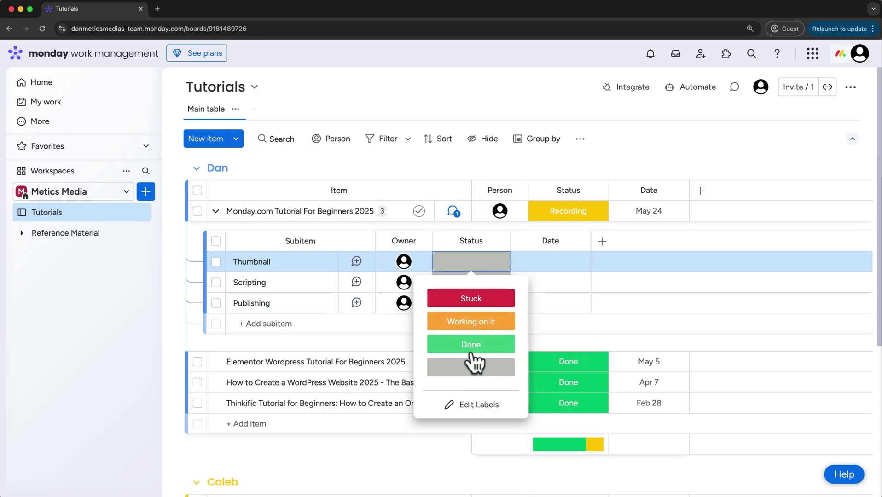
left_click(473, 407)
left_click(474, 418)
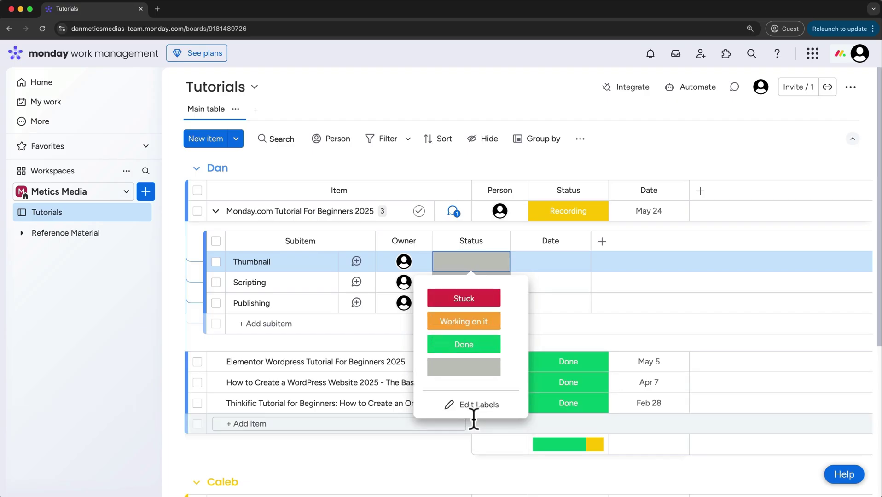
left_click(552, 267)
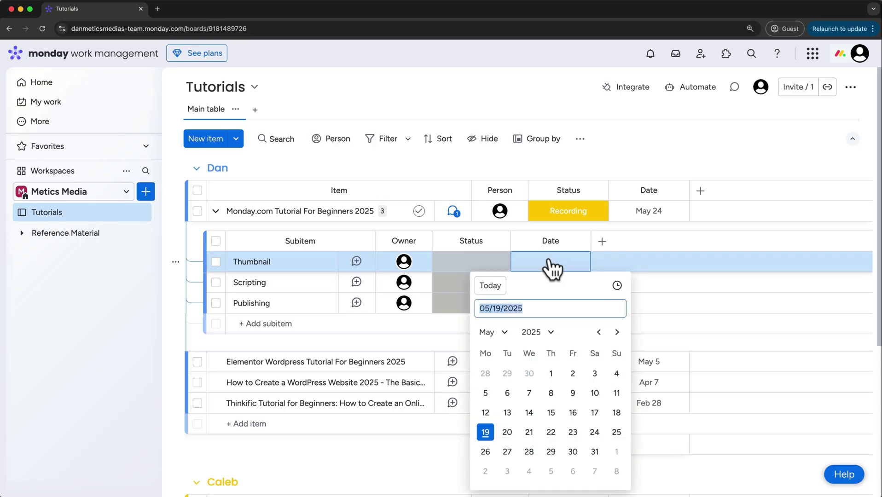
left_click(551, 433)
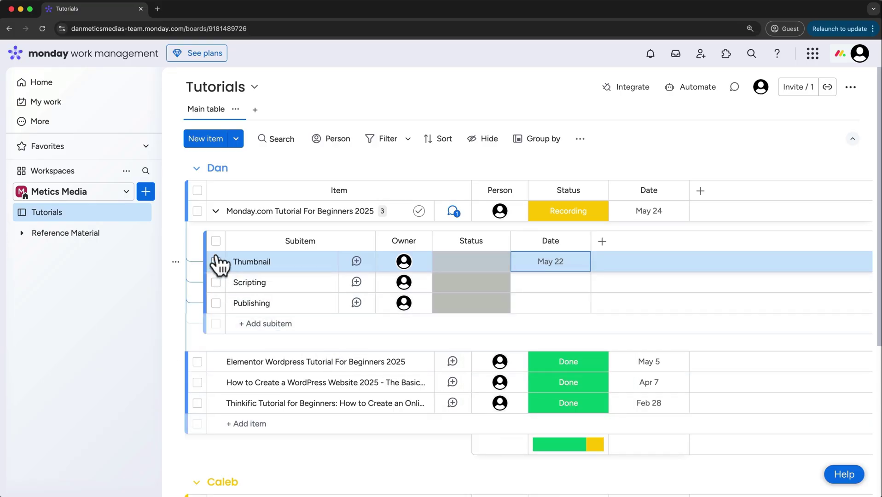
left_click(215, 212)
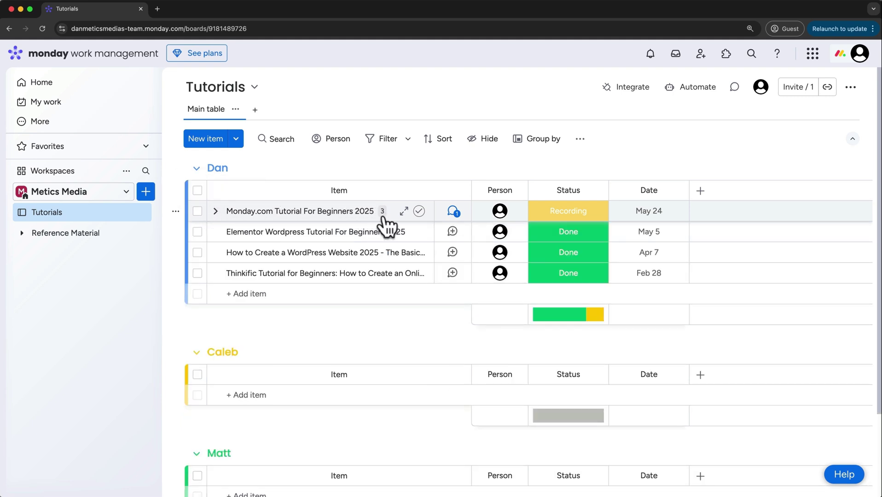
Tick Subitems and Invite Team Members in the tutorial item's checklist, then close its updates panel
left_click(453, 213)
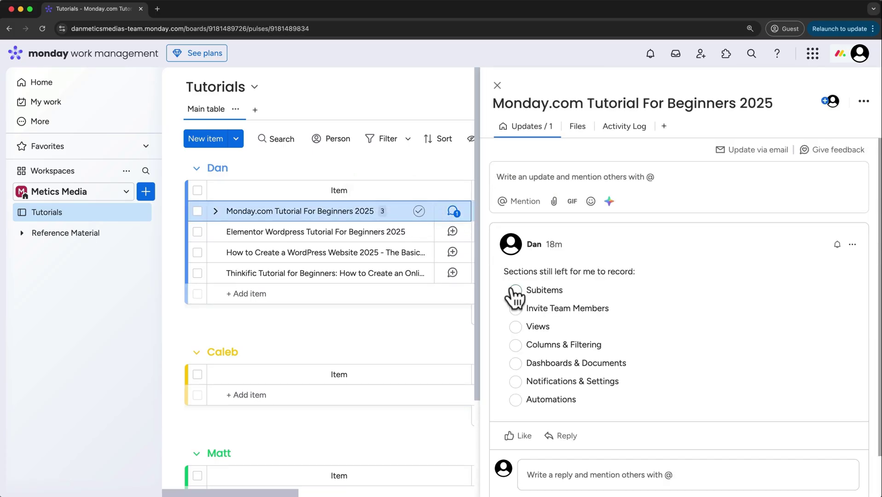
left_click(515, 291)
left_click(516, 309)
left_click(498, 85)
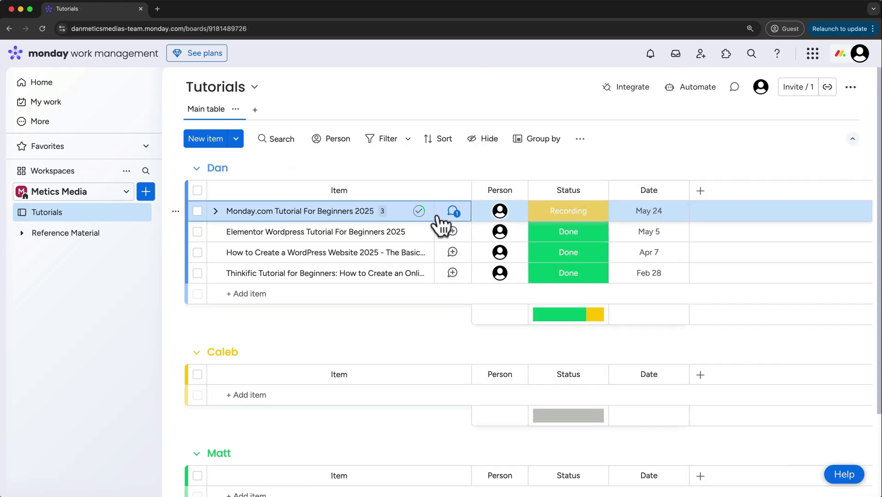
mouse_move(420, 208)
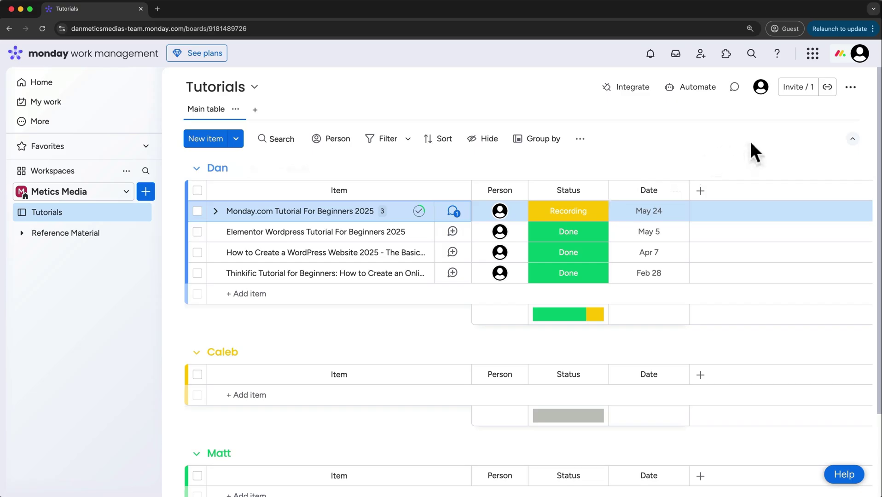
Upload a profile photo on My profile, zoom out to fit the face, crop and save it
left_click(862, 55)
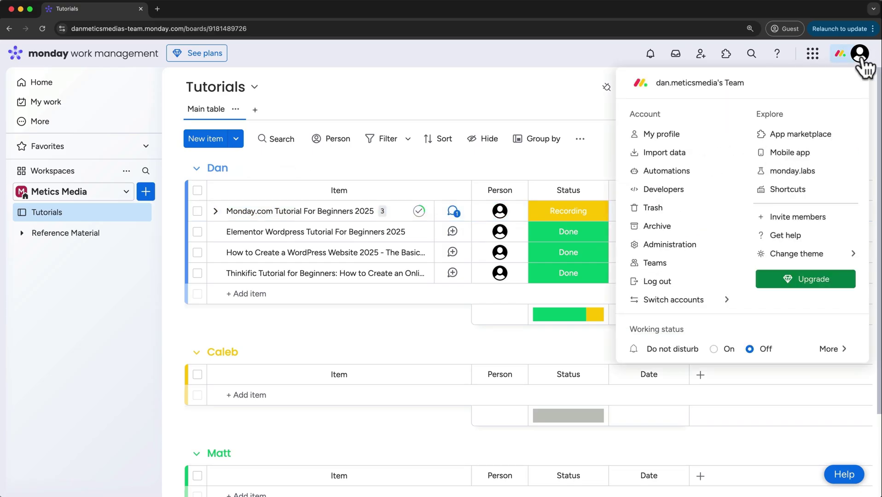
left_click(670, 133)
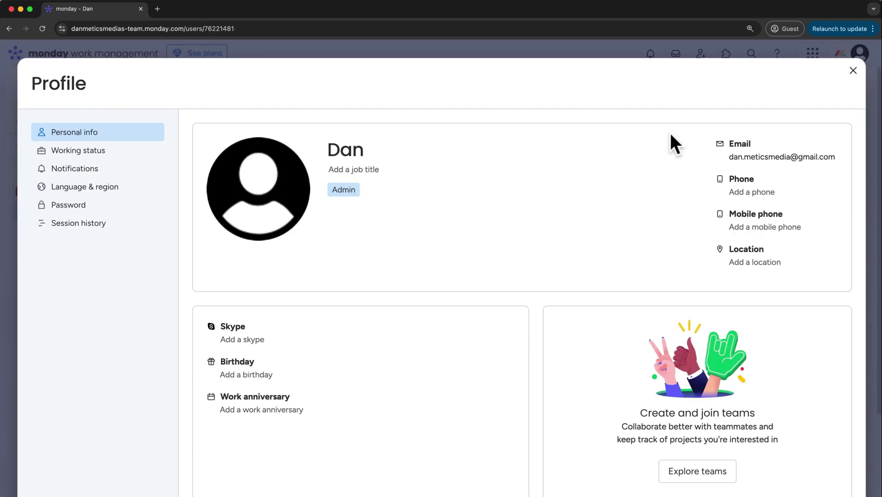
left_click(285, 197)
left_click(286, 230)
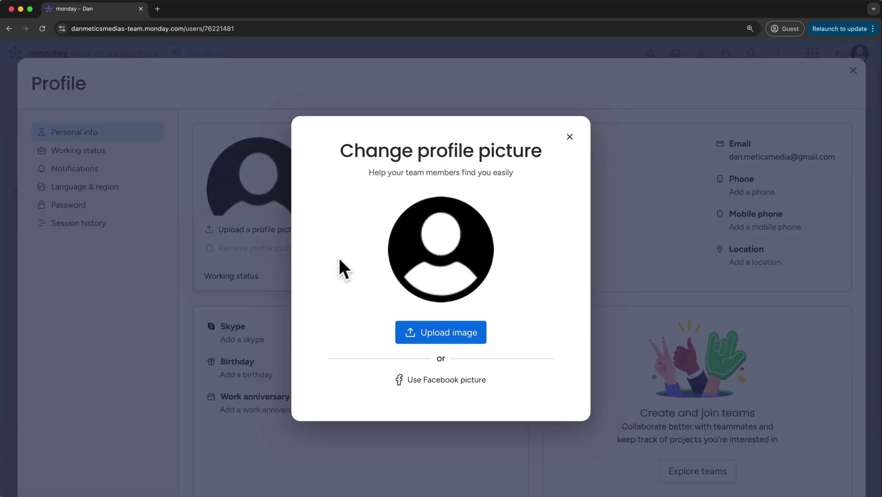
left_click(419, 333)
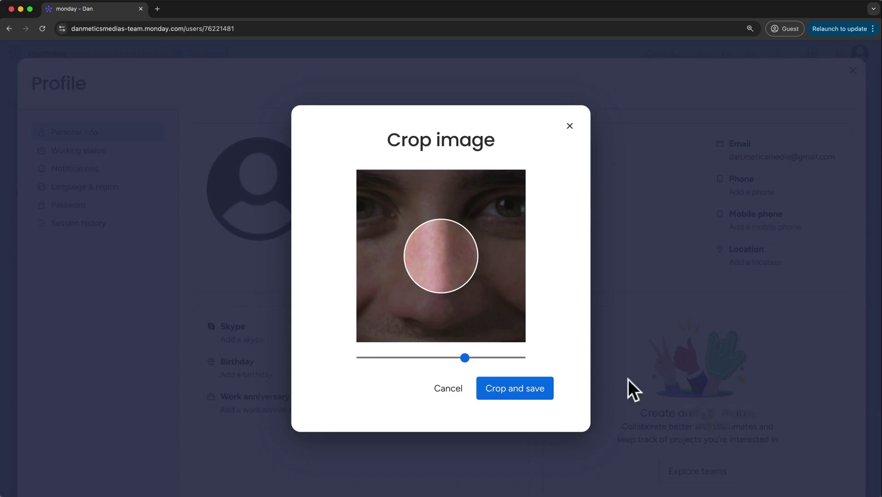
left_click_drag(463, 358, 362, 355)
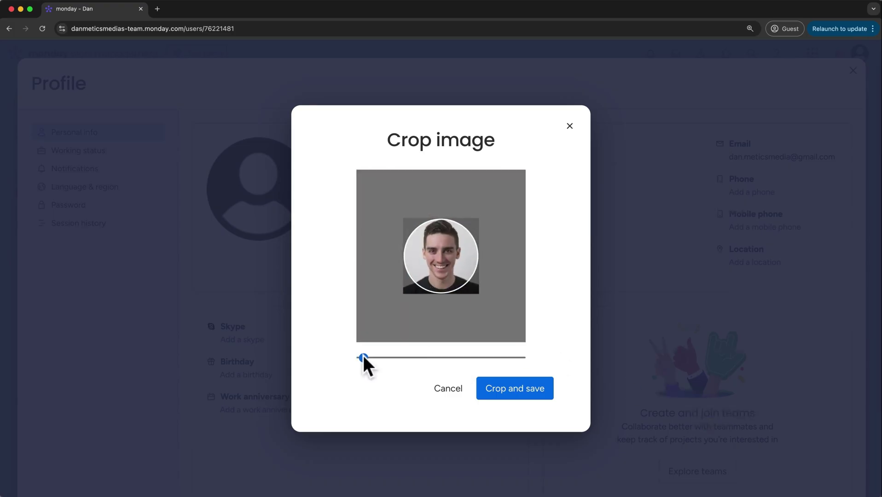
left_click(511, 388)
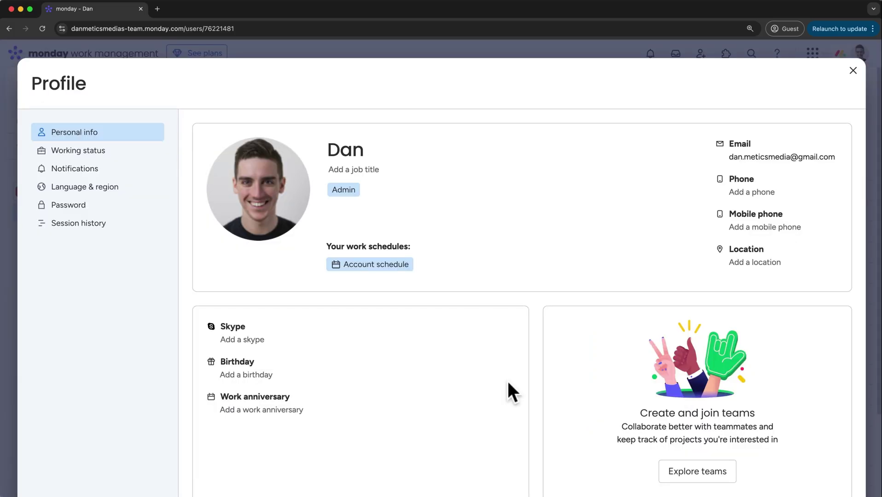
left_click(853, 72)
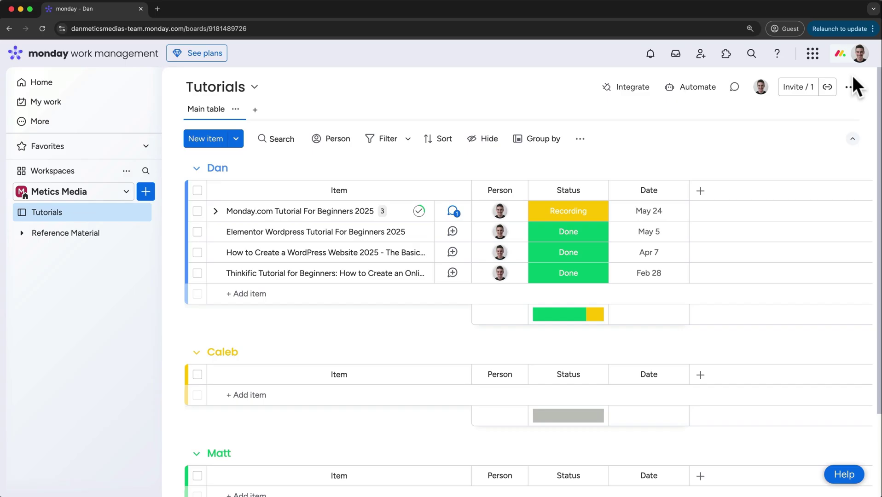
left_click(800, 90)
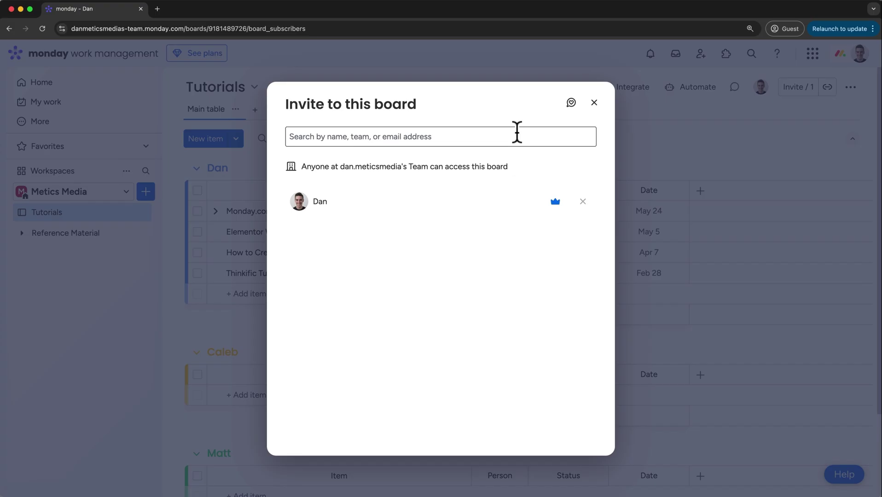
left_click(594, 103)
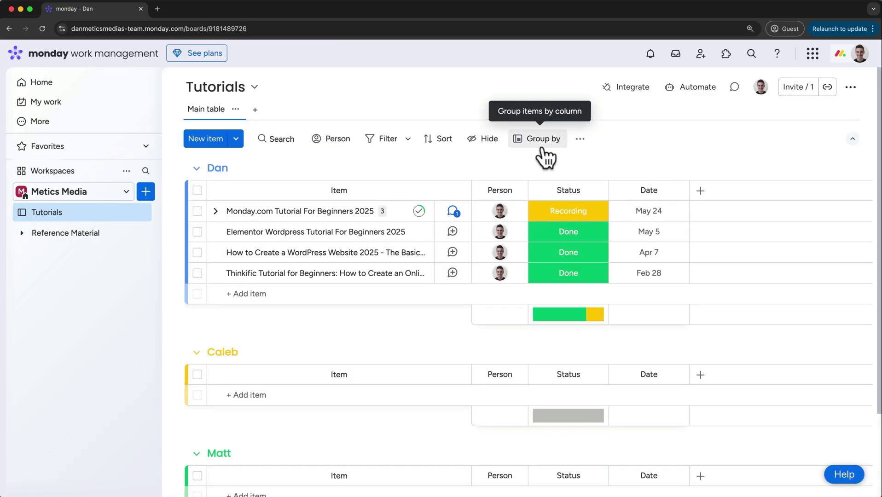
Go from the Metics Media workspace's members to account user management, dismissing the admin promotion
left_click(127, 171)
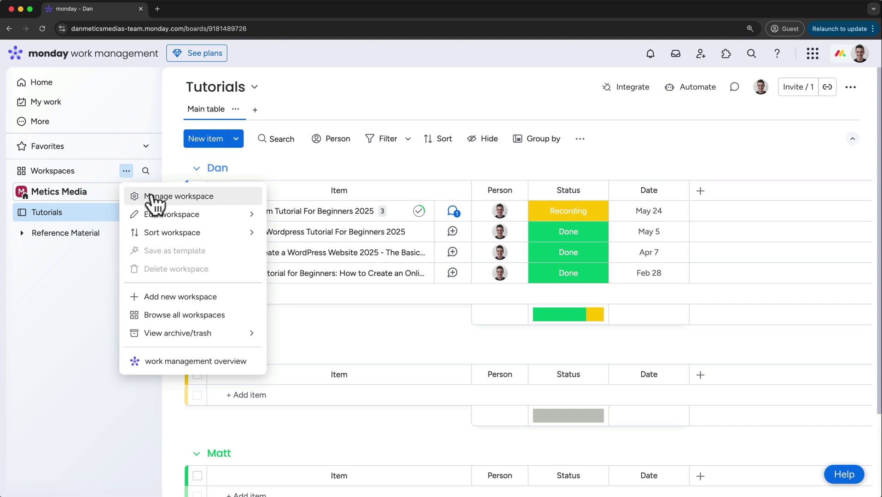
left_click(150, 197)
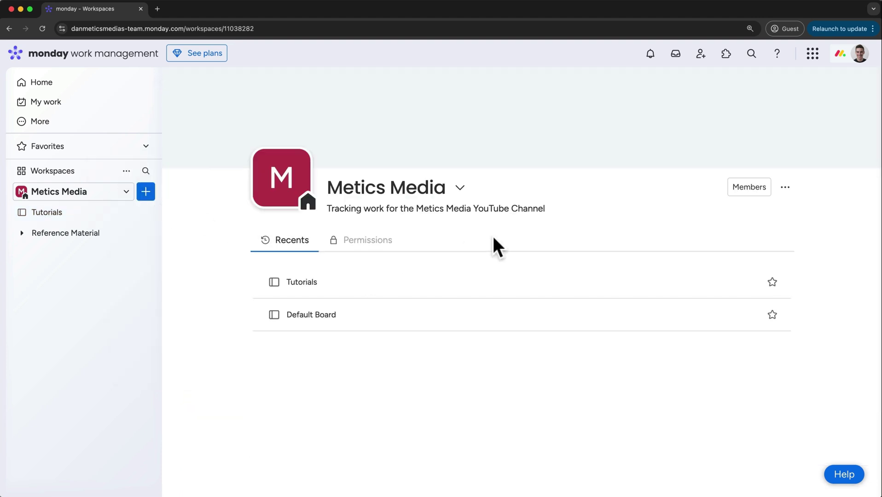
left_click(736, 191)
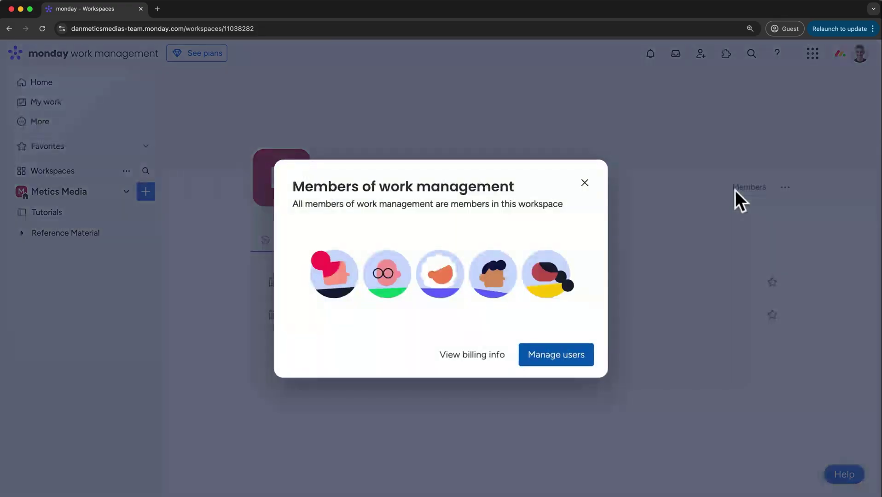
left_click(581, 357)
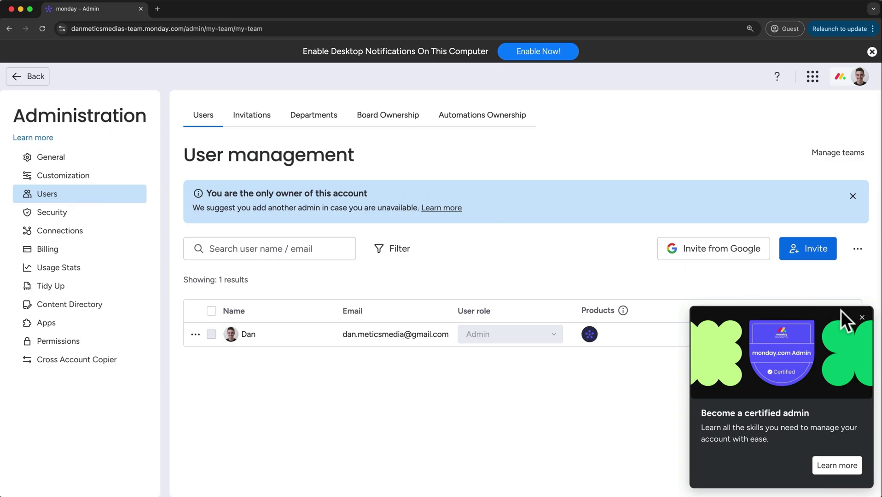
left_click(862, 318)
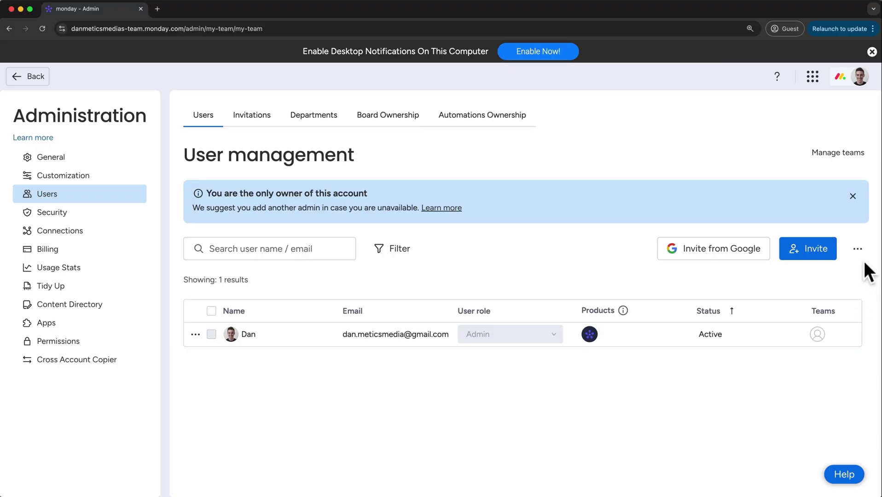
Open the Users list in account Administration and start a new invitation
left_click(859, 78)
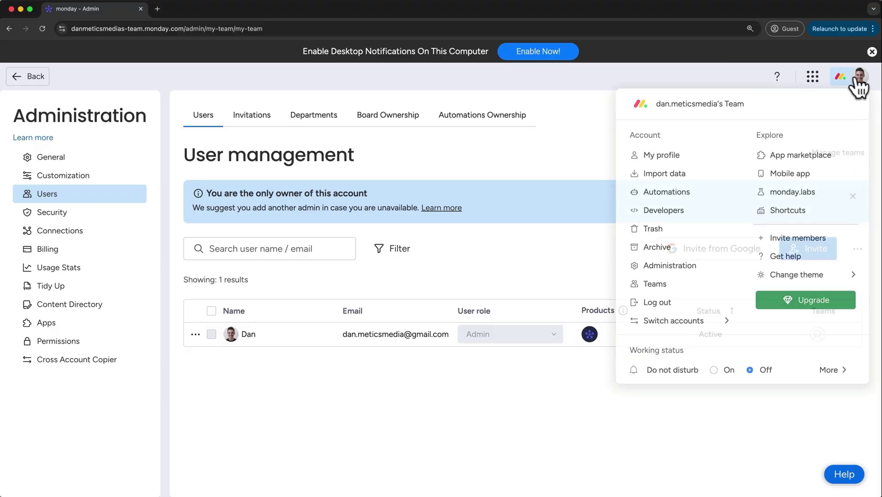
left_click(681, 268)
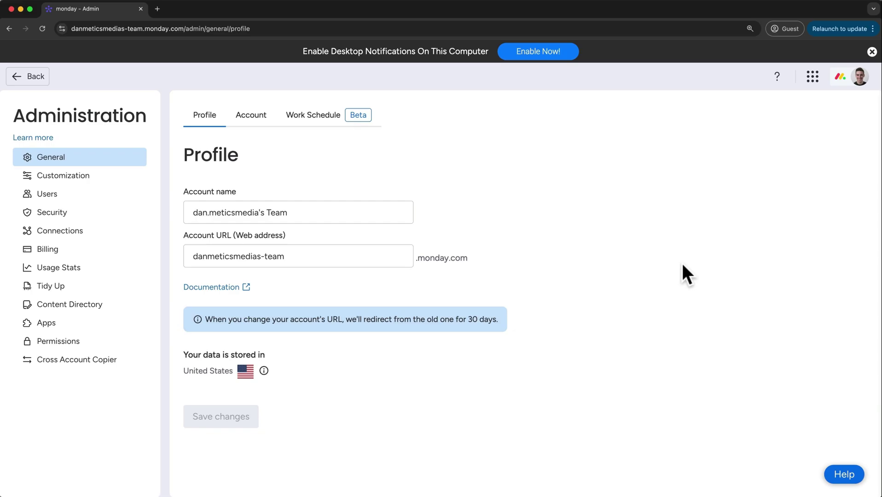
left_click(67, 199)
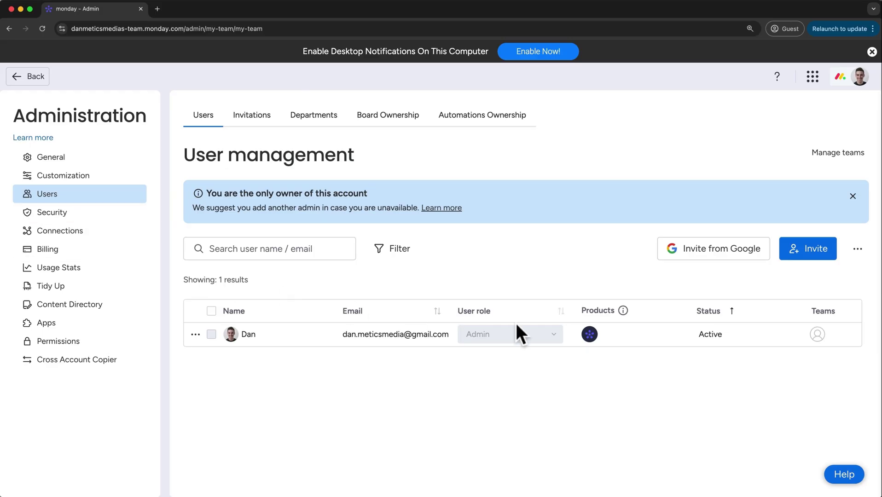
left_click(793, 249)
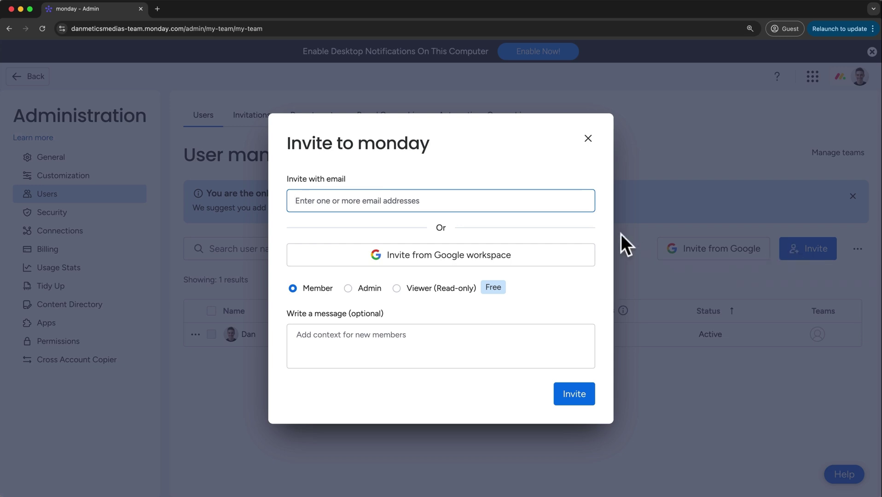
Paste the new user's e-mail address, choose Viewer, and send the invitation
key("super+v")
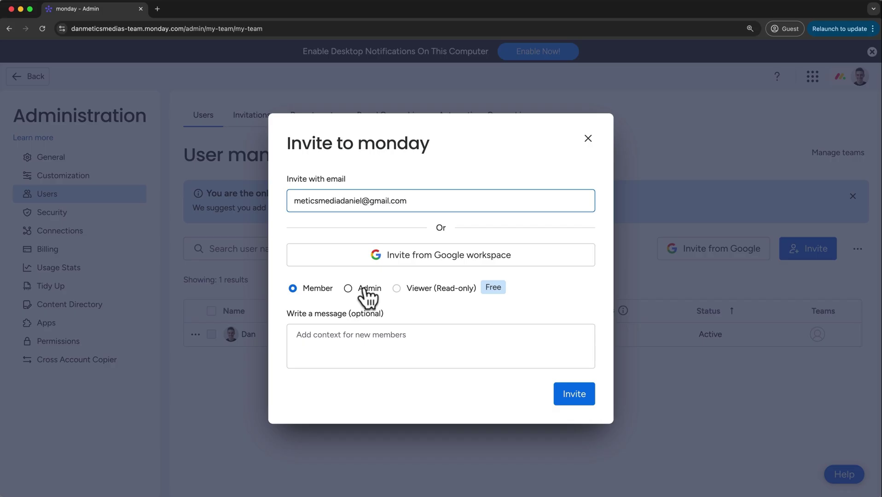
left_click(396, 289)
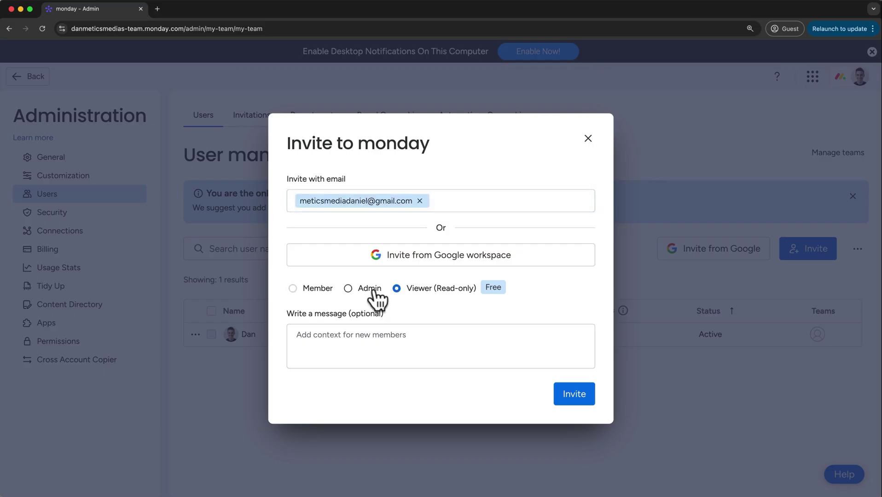
left_click(560, 396)
left_click(588, 173)
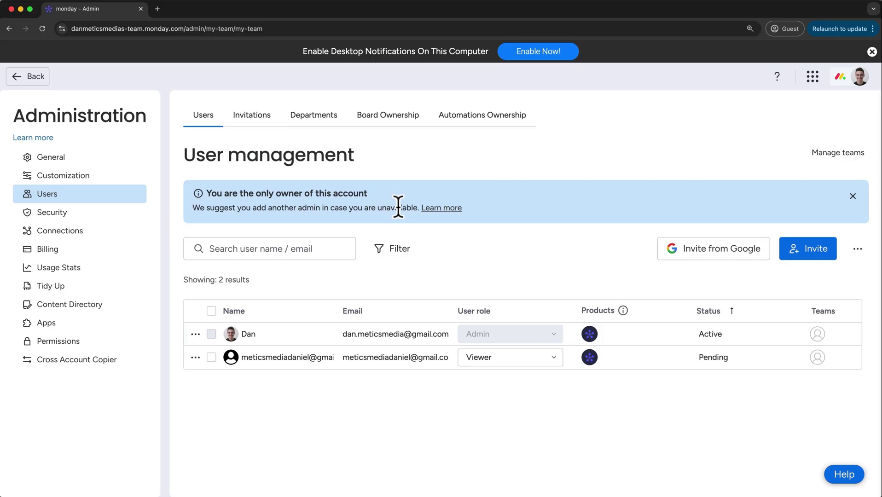
Change the invitee's role to Admin, then accept the invitation from the e-mail
left_click(477, 362)
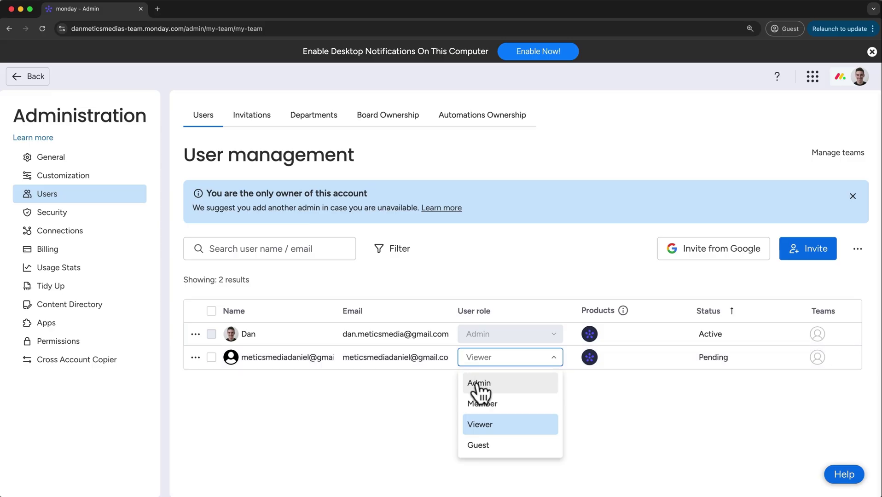
left_click(478, 385)
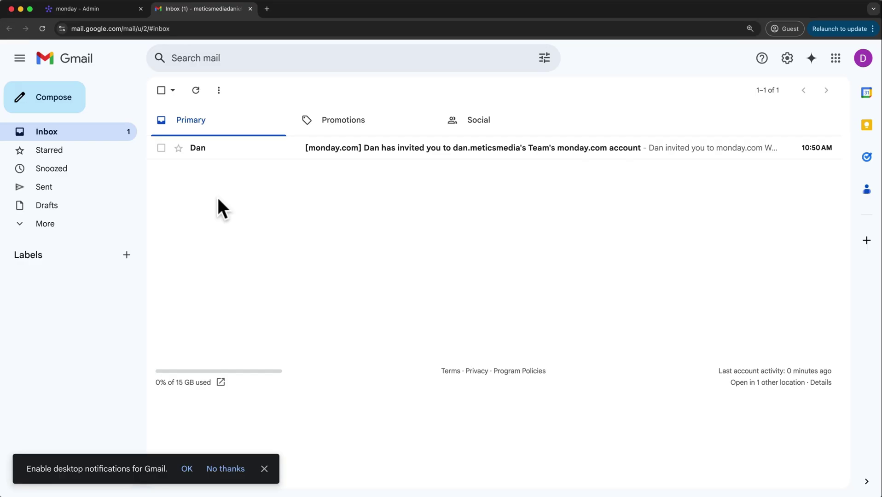
left_click(358, 162)
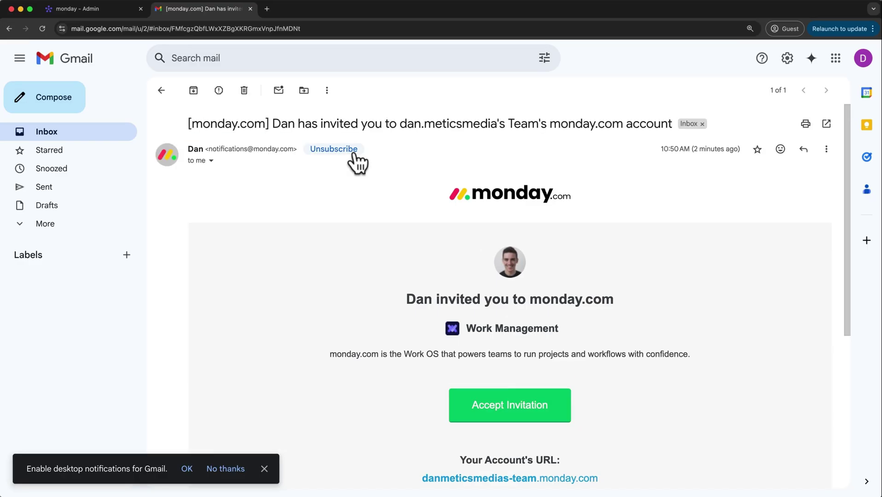
left_click(505, 406)
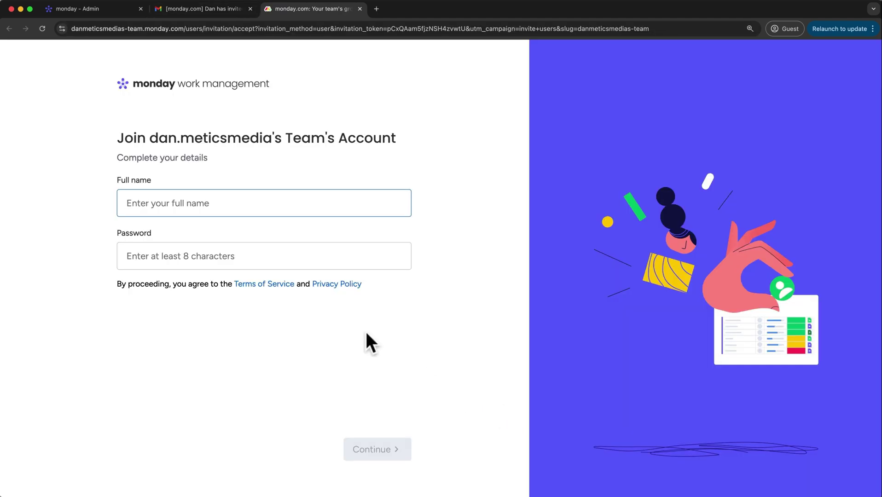
Fill in the new member's full name and paste the account password
left_click(293, 208)
type("Caleb")
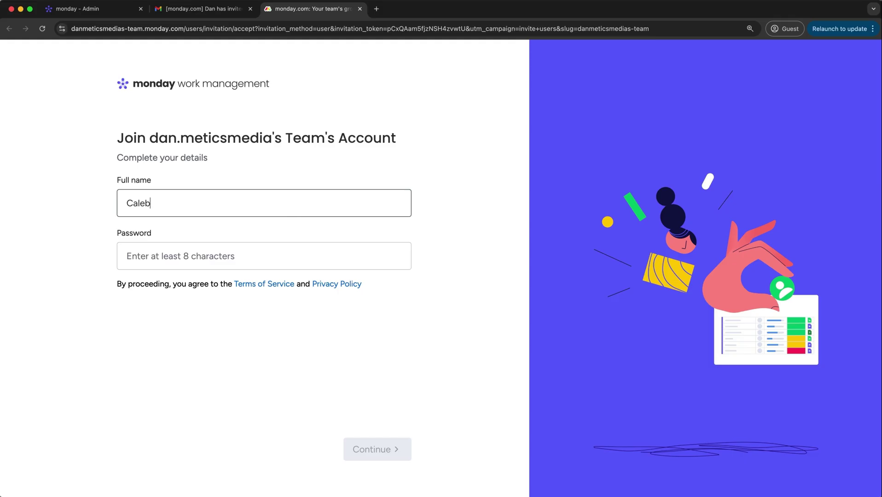
left_click(316, 251)
key("super+v")
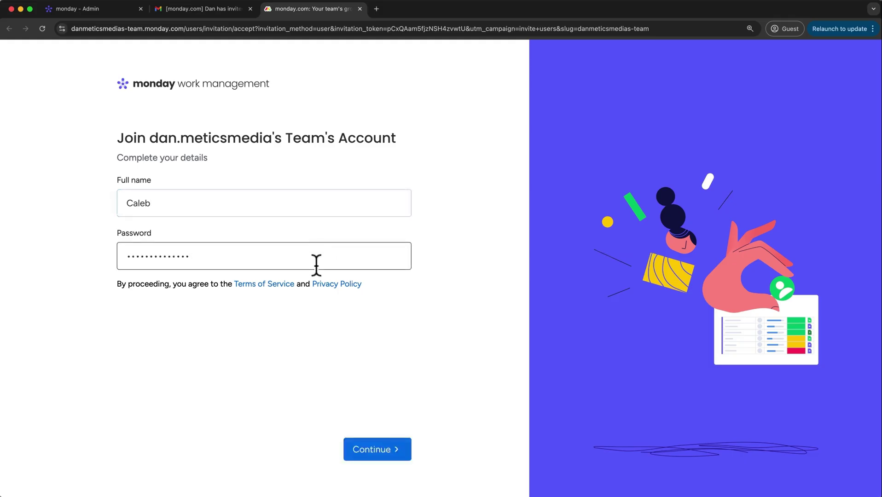
Answer the onboarding questions: role Team member, department Other, planned use Other
left_click(374, 453)
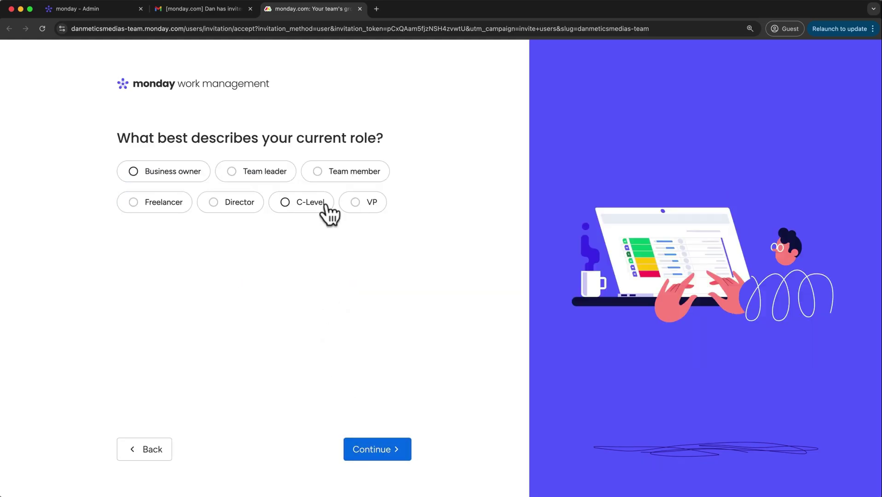
left_click(335, 178)
left_click(362, 451)
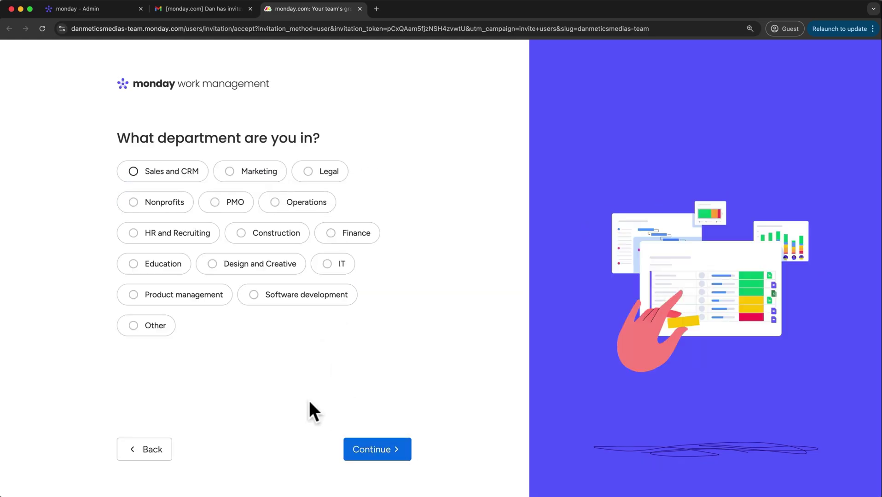
left_click(159, 328)
left_click(403, 453)
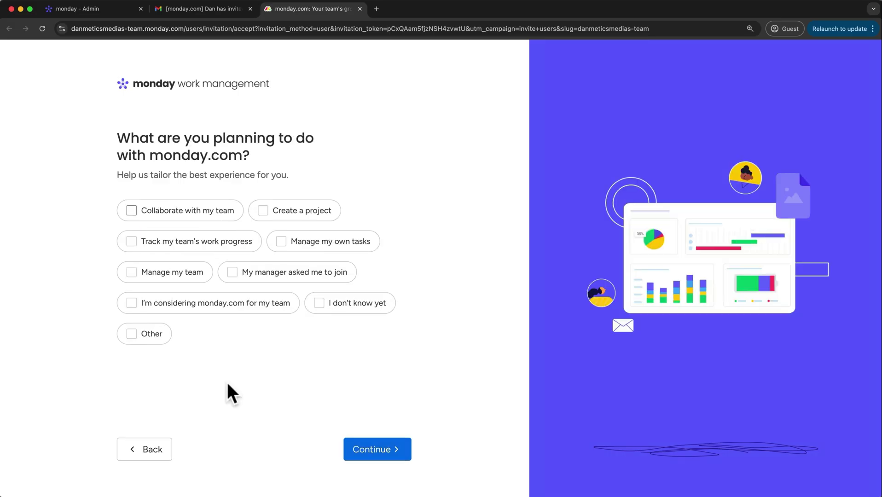
left_click(149, 335)
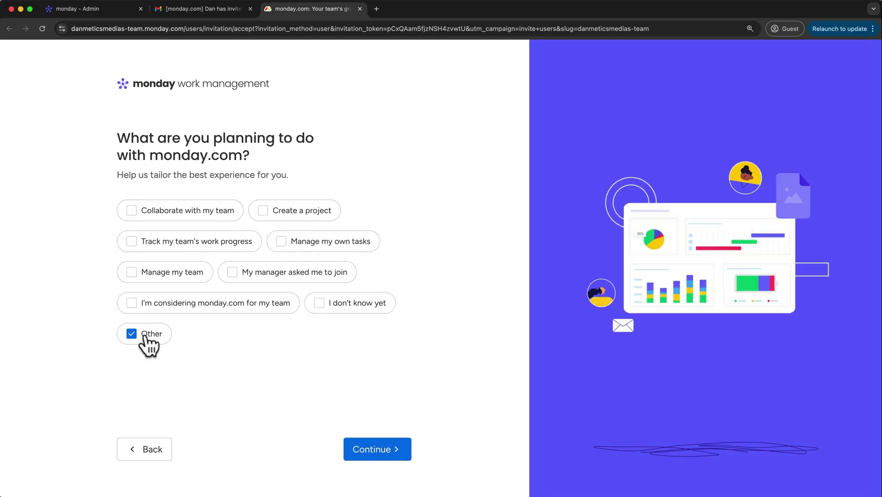
left_click(371, 458)
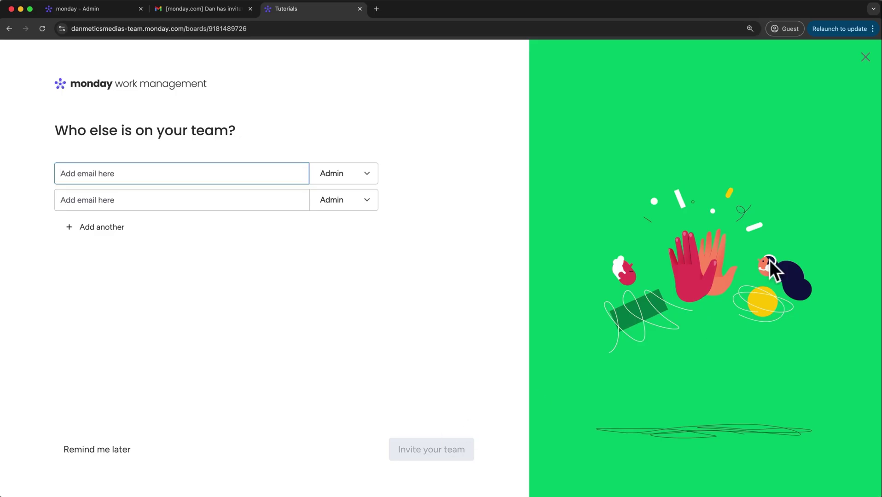
Skip inviting teammates and set an uploaded, zoomed-out cropped photo as the profile picture
left_click(864, 56)
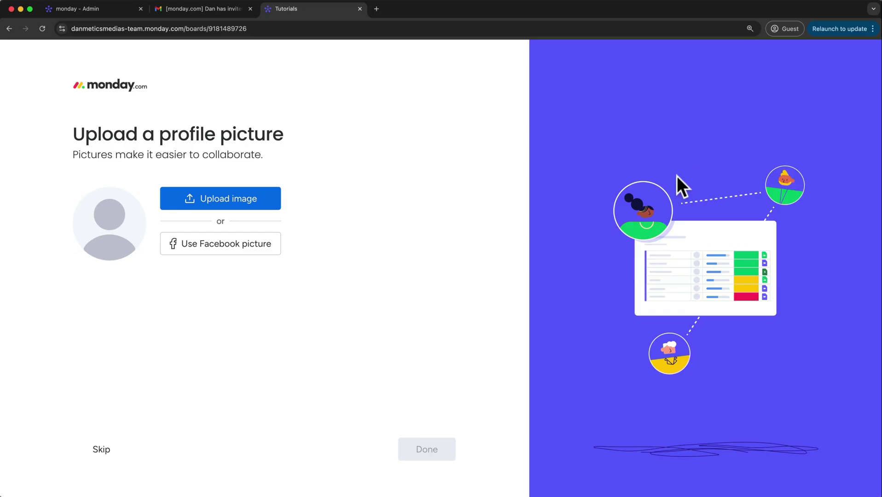
left_click(278, 203)
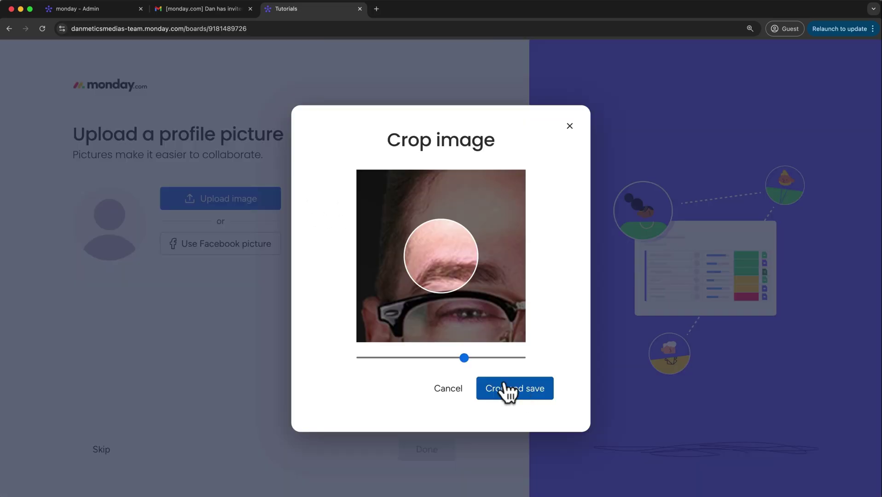
left_click_drag(464, 358, 354, 362)
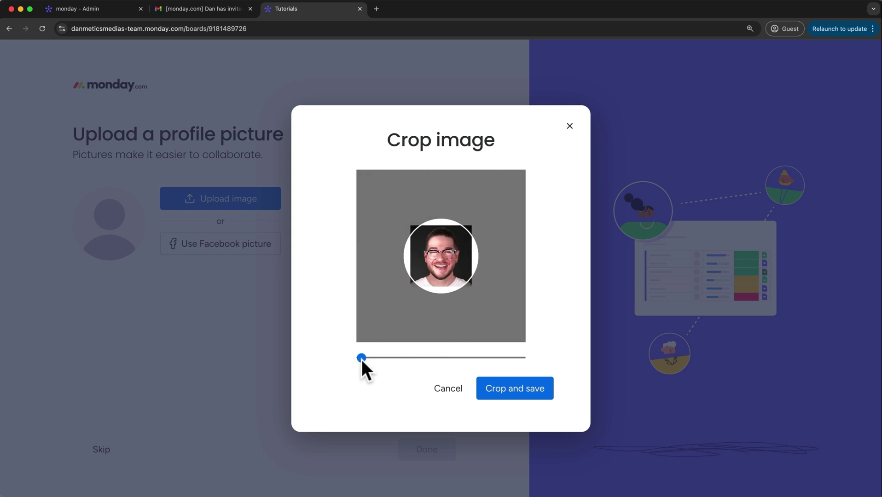
left_click(525, 390)
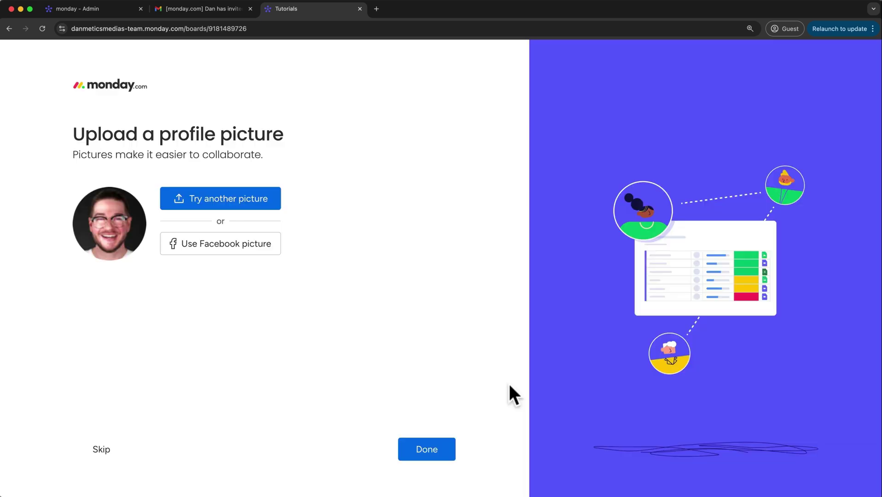
left_click(452, 452)
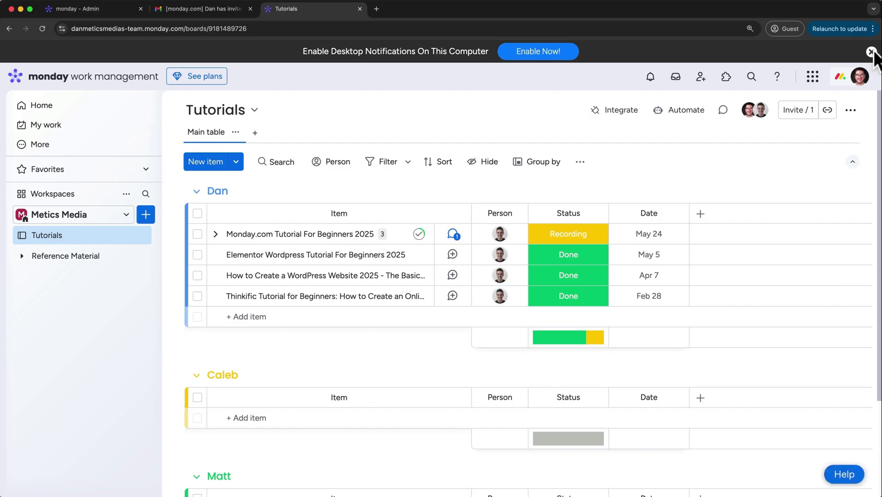
Dismiss the desktop-notifications prompt and assign the suggested person to the InVideo item
left_click(872, 52)
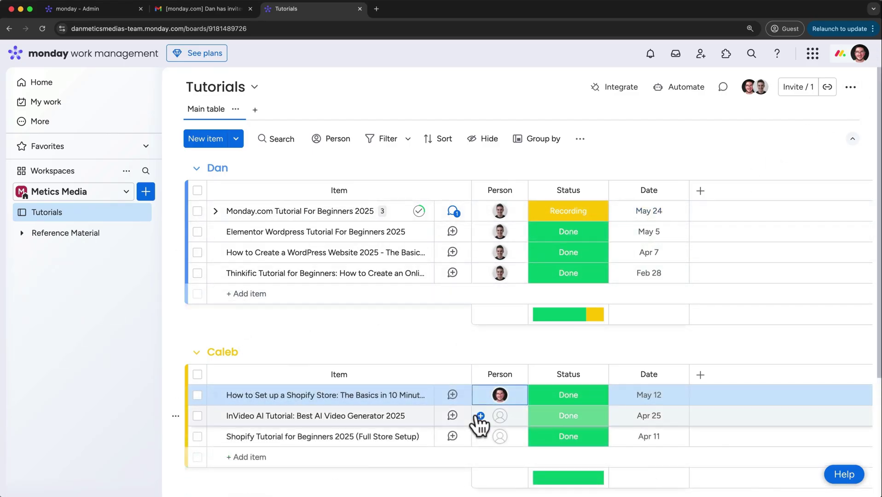
left_click(518, 428)
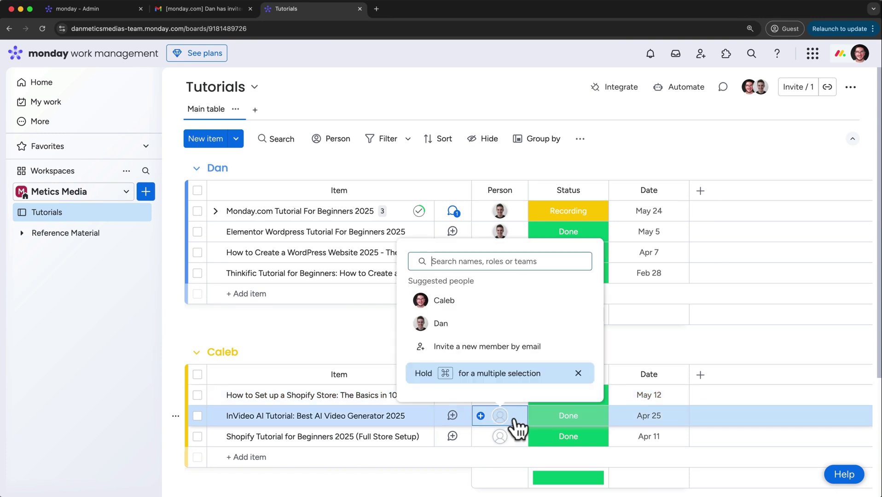
left_click(446, 300)
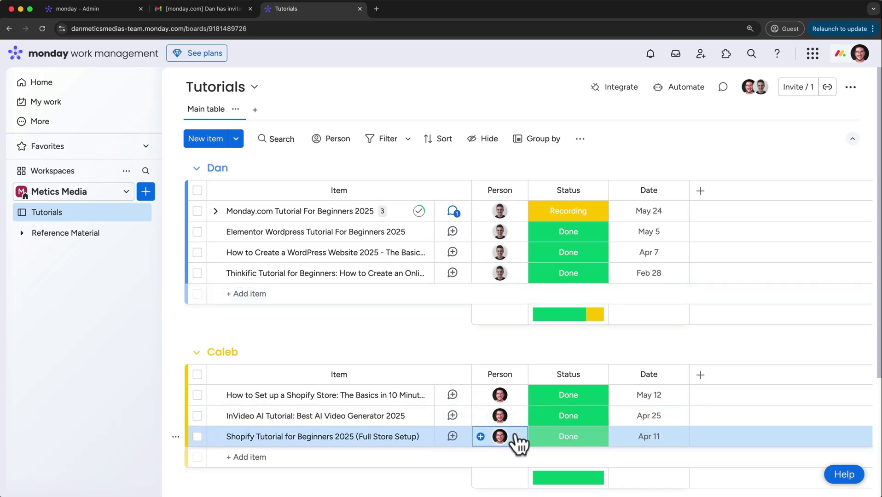
Post a Shopify Store update mentioning the teammate with 'Thanks for inviting me!' and close it
left_click(454, 396)
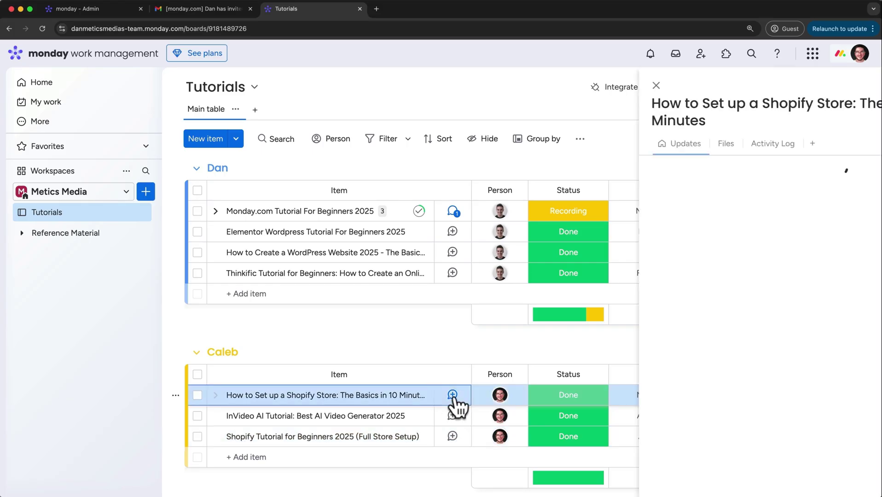
left_click(512, 275)
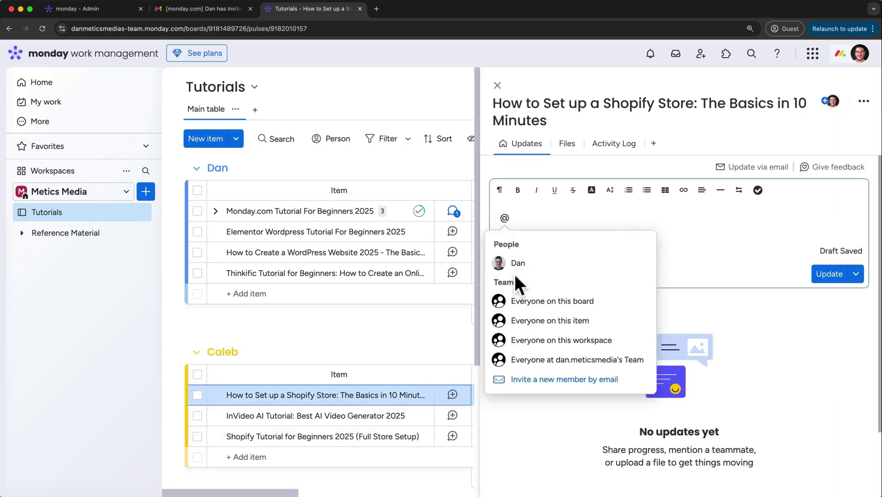
left_click(517, 265)
type("f")
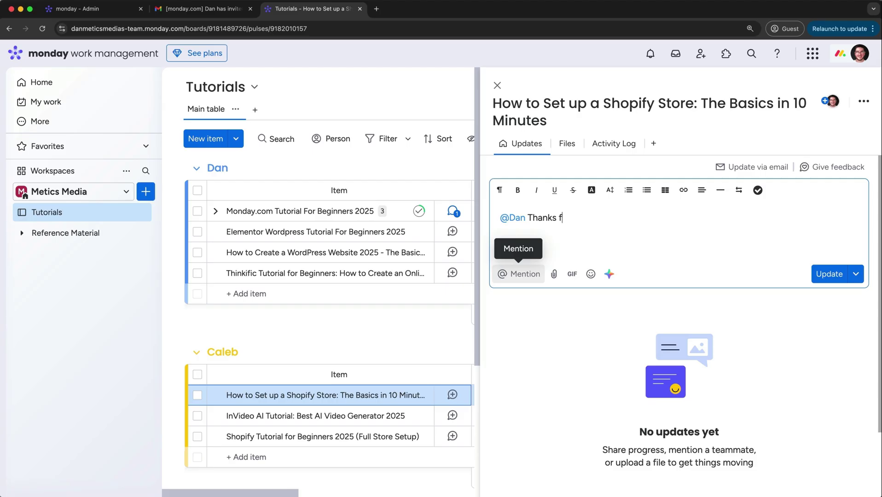
type("or inviting me!")
left_click(824, 272)
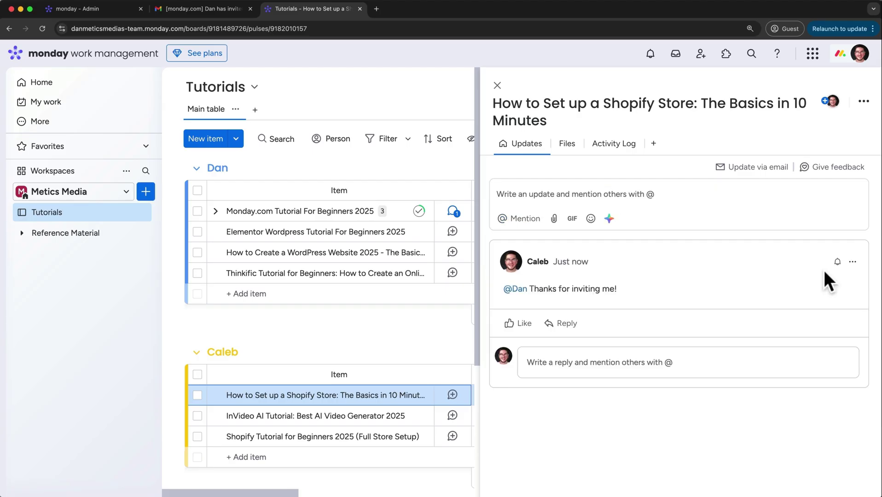
left_click(497, 85)
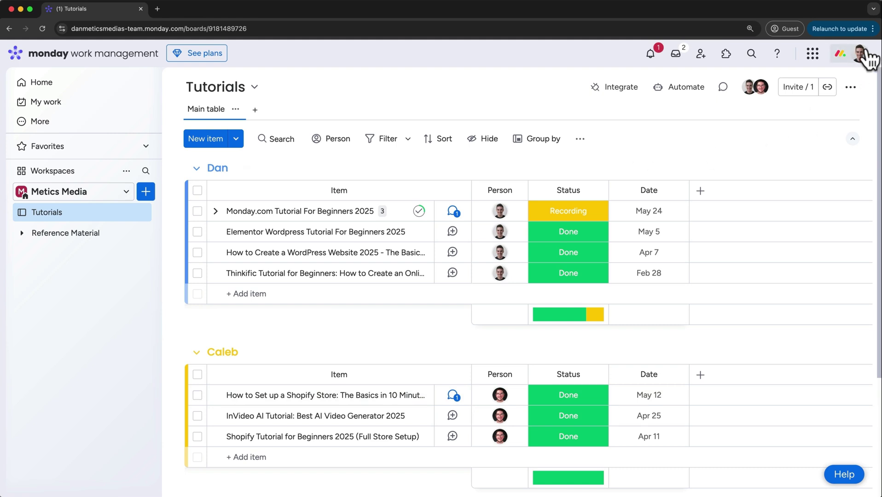
Read the new mention notification, then bring up the Main table view's '...' options menu
left_click(650, 56)
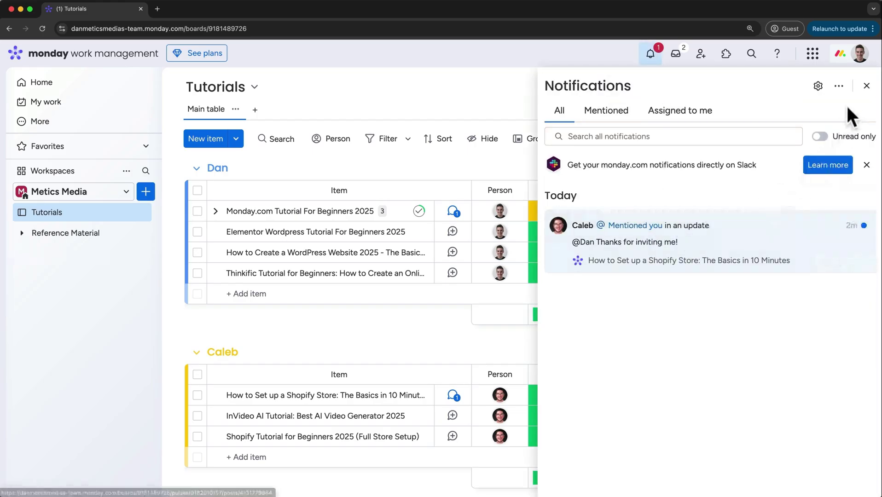
left_click(867, 86)
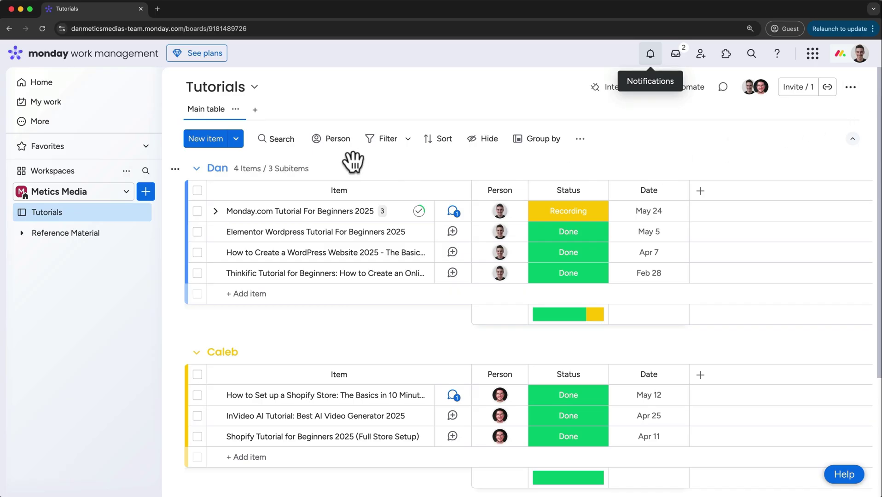
left_click(237, 113)
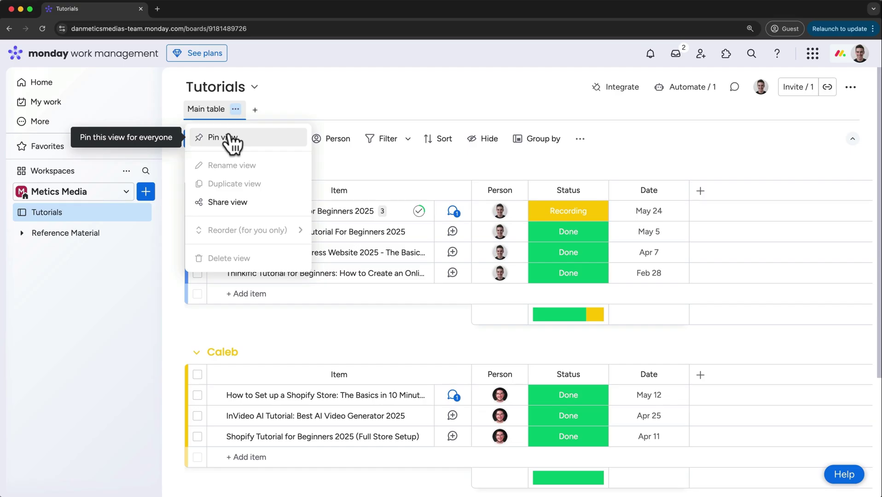
Share the view publicly and preview the shared board, enlarged, in a new tab
left_click(228, 202)
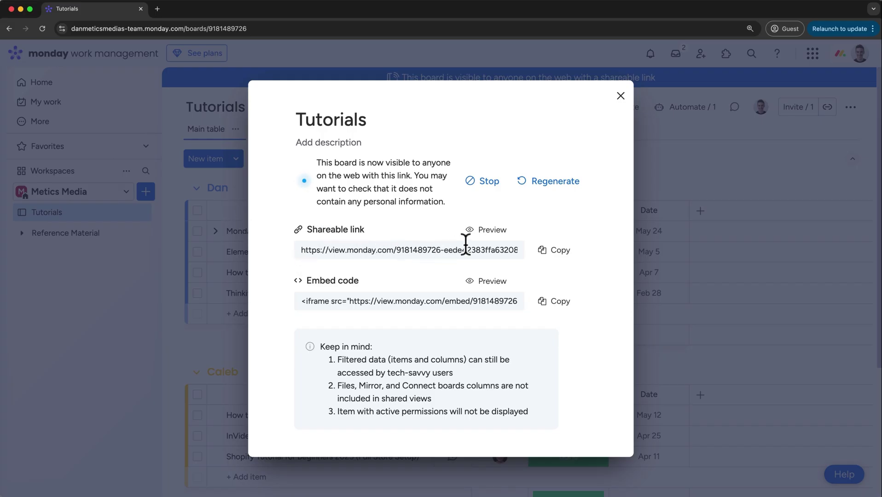
left_click(481, 230)
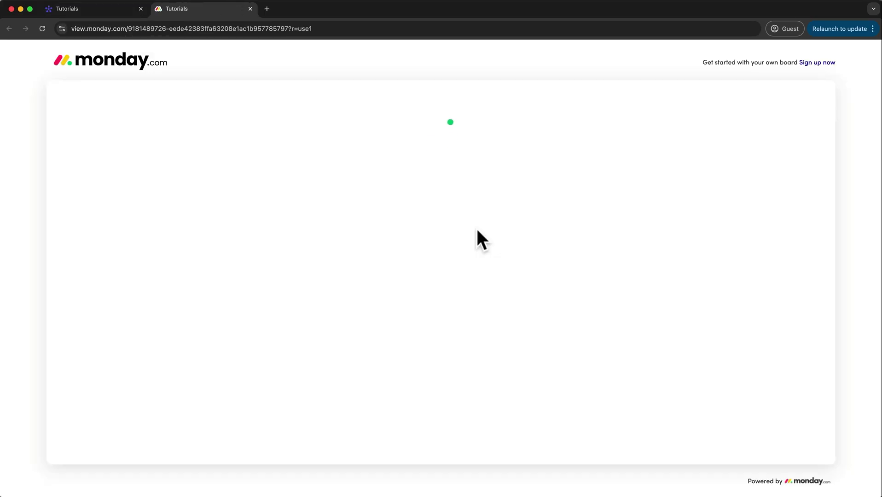
key("super+equal")
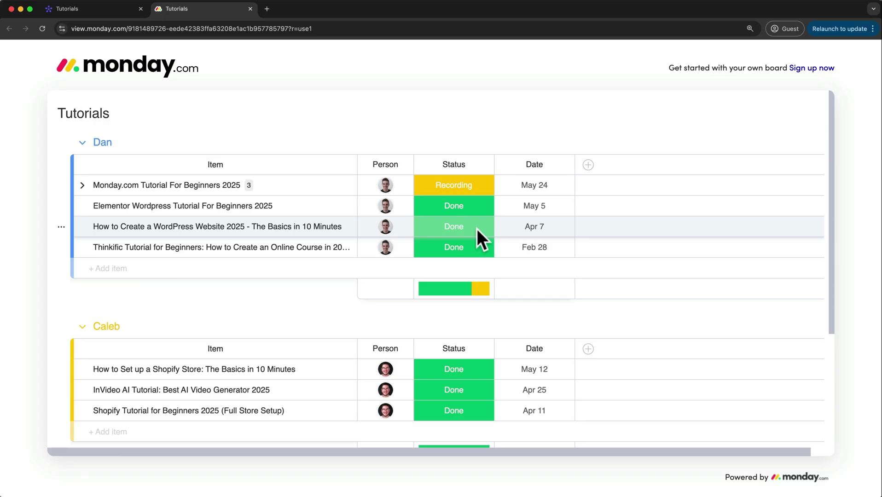
left_click(251, 10)
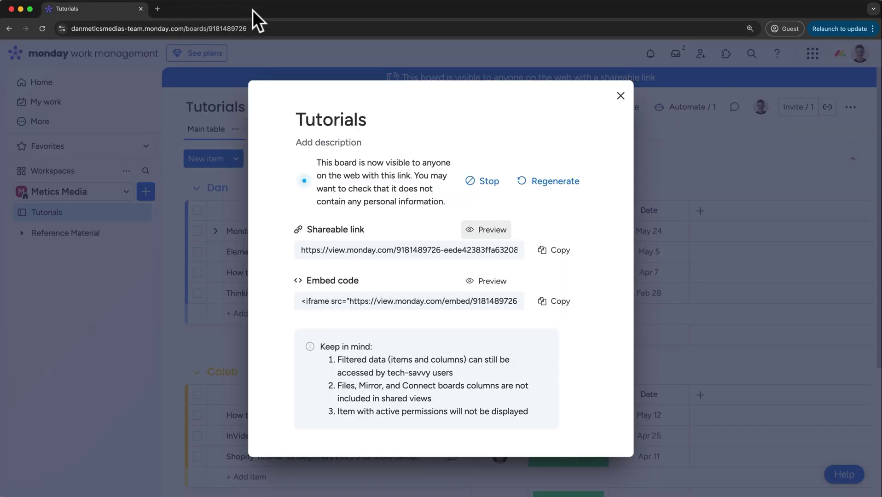
Stop the board's public shareable link so the board goes offline
left_click(621, 96)
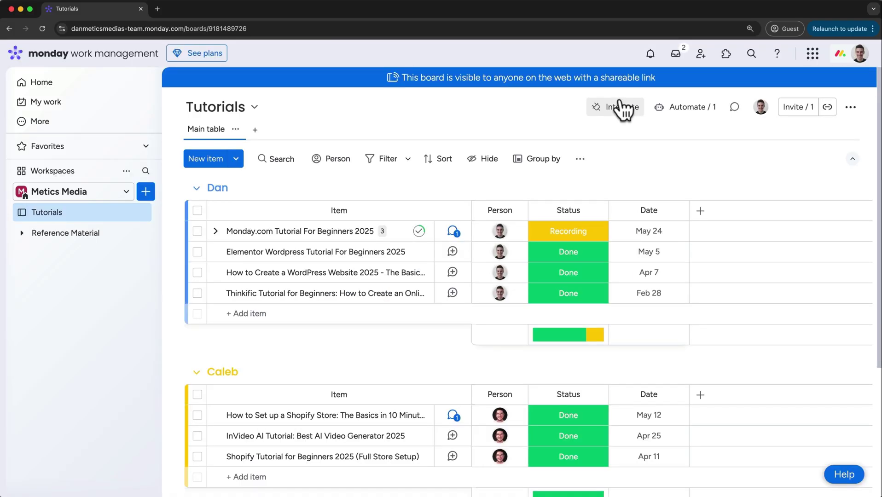
left_click(549, 83)
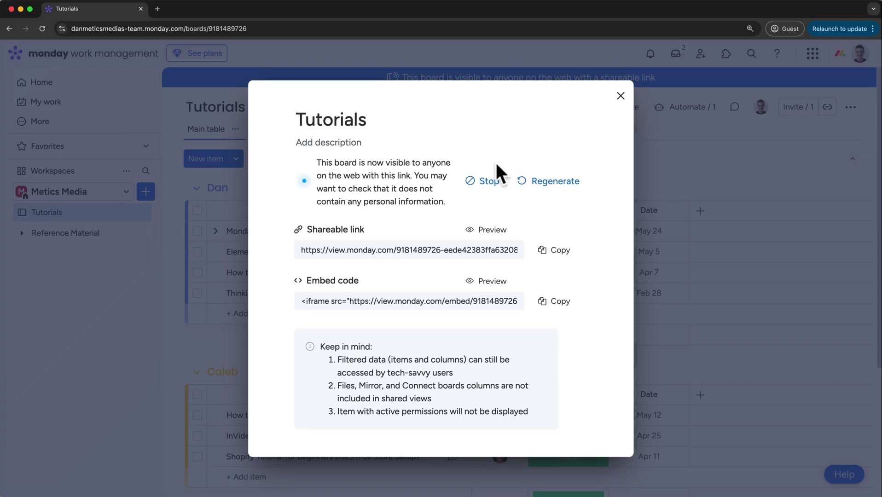
left_click(485, 182)
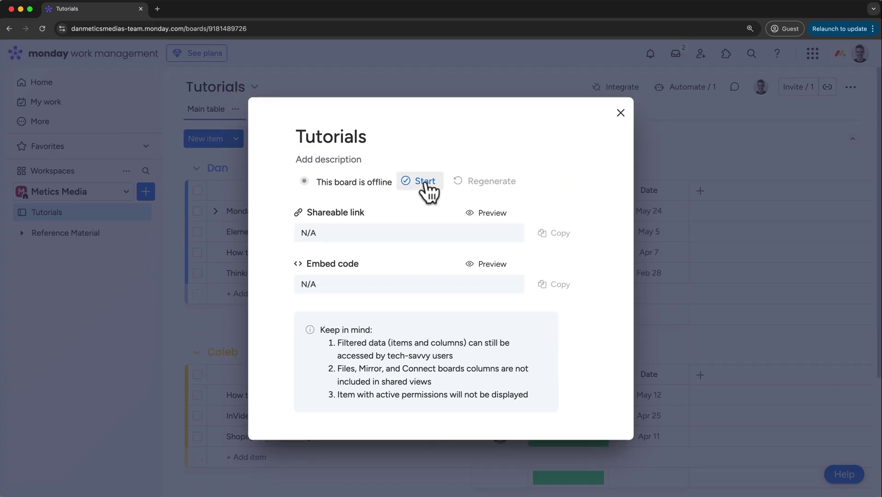
left_click(621, 113)
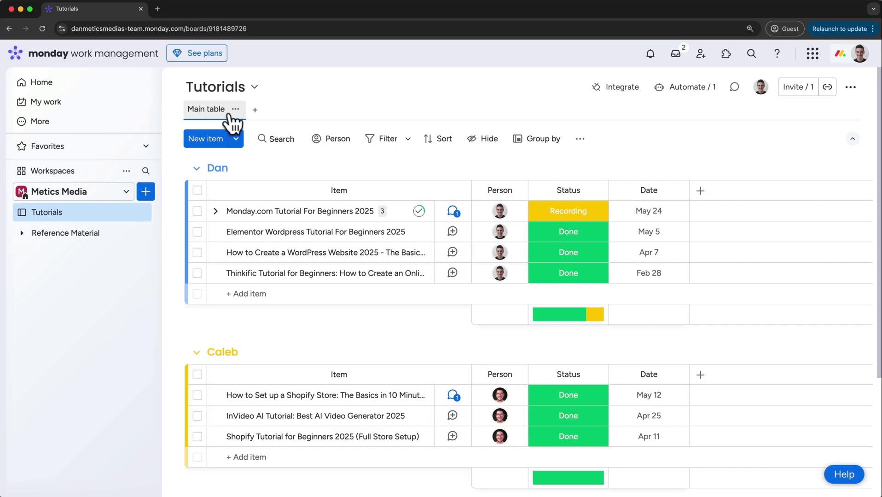
Add a Calendar view and step to the next month and back to May 2025
left_click(256, 111)
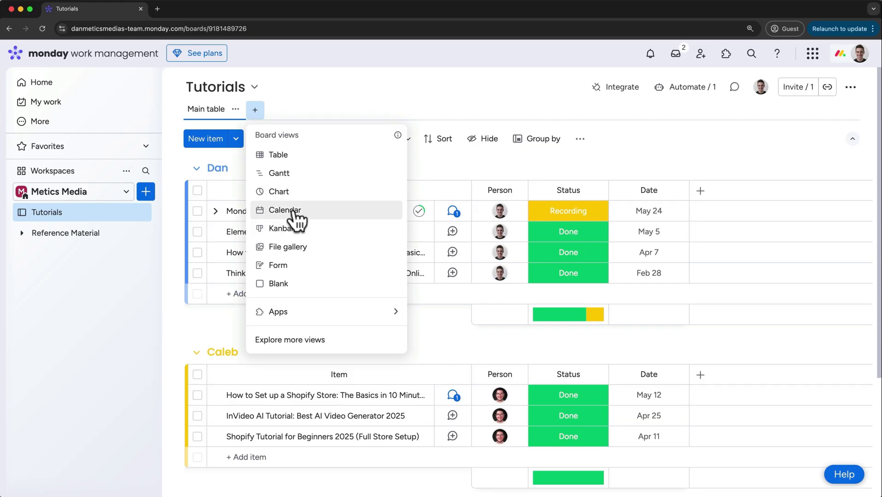
left_click(285, 210)
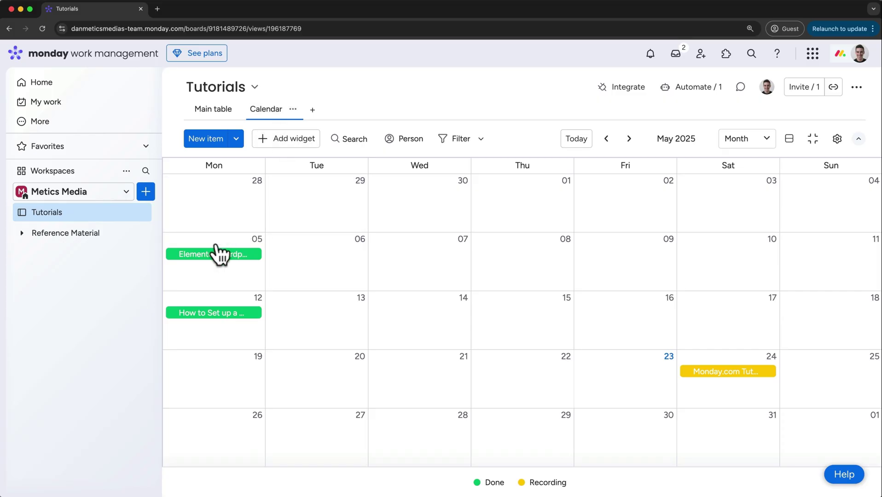
left_click(631, 141)
left_click(609, 141)
Switch the calendar to Week and back to Month, then start and cancel a May 2 item
left_click(736, 141)
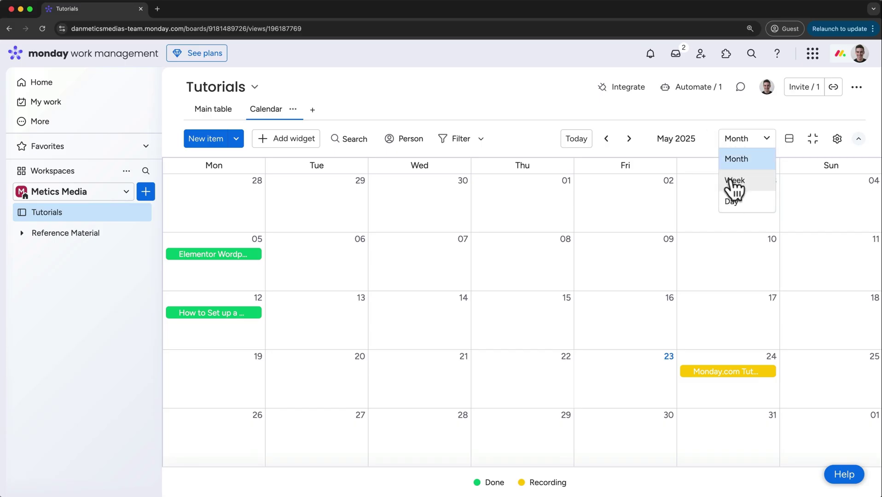
left_click(735, 182)
left_click(738, 147)
left_click(739, 156)
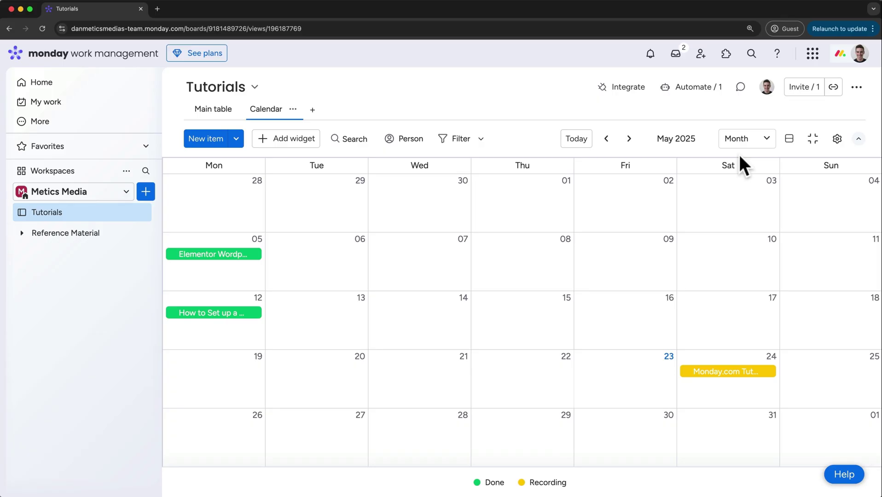
left_click(669, 205)
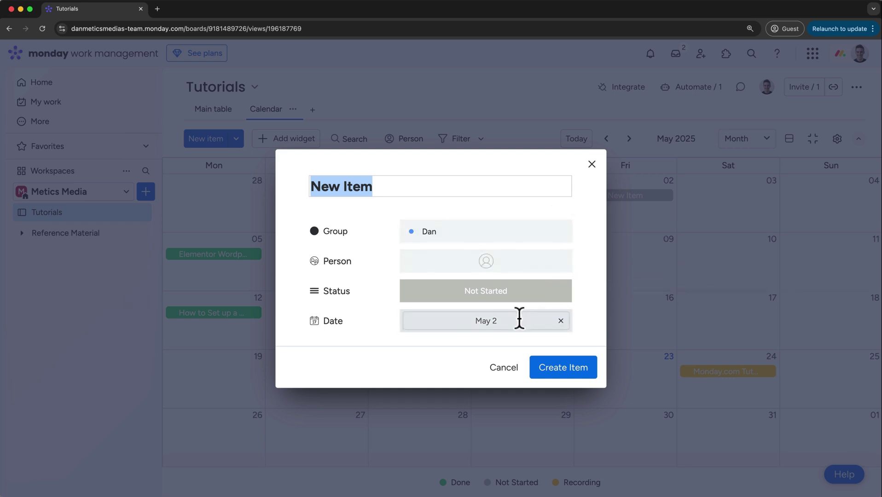
left_click(501, 369)
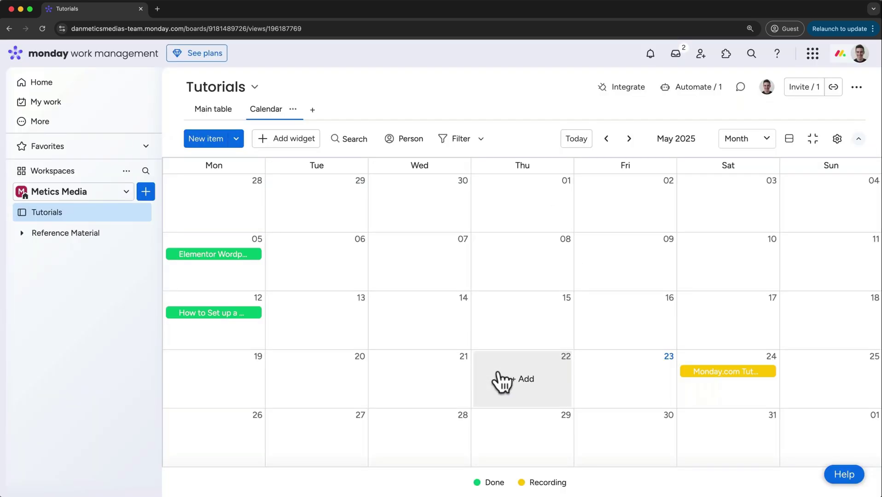
Delete the Calendar view and add a Kanban view to the board
left_click(293, 110)
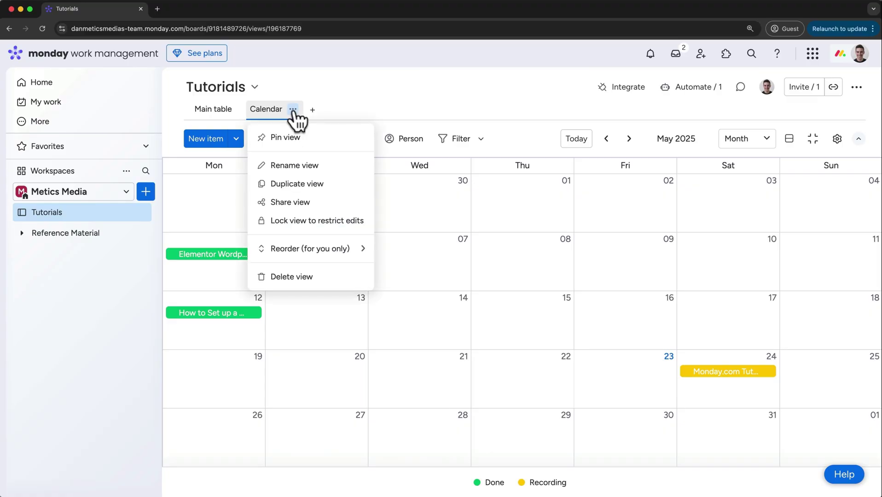
left_click(295, 277)
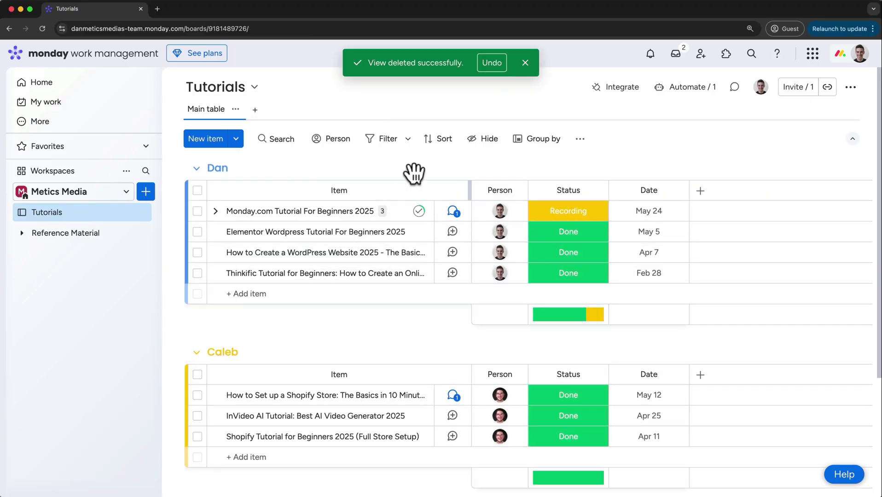
left_click(255, 109)
left_click(283, 227)
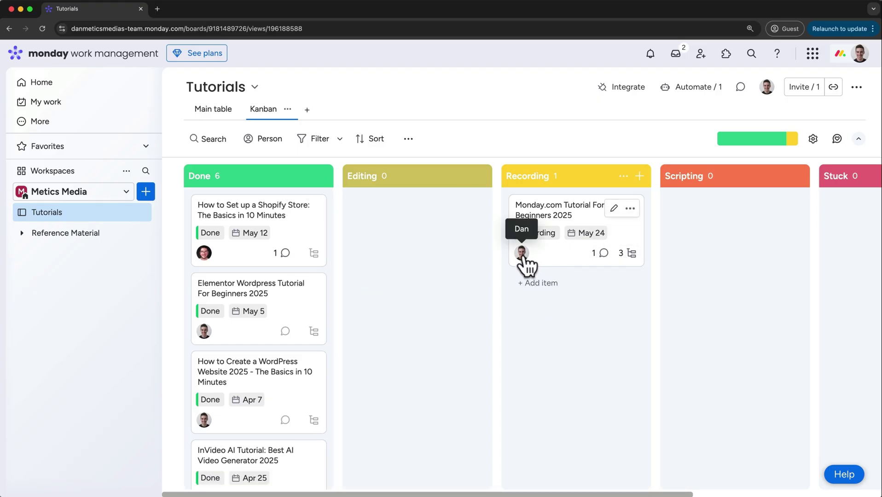
Order columns Scripting, Recording, Editing, Done and add a New Item card under Editing
left_click_drag(562, 212, 557, 237)
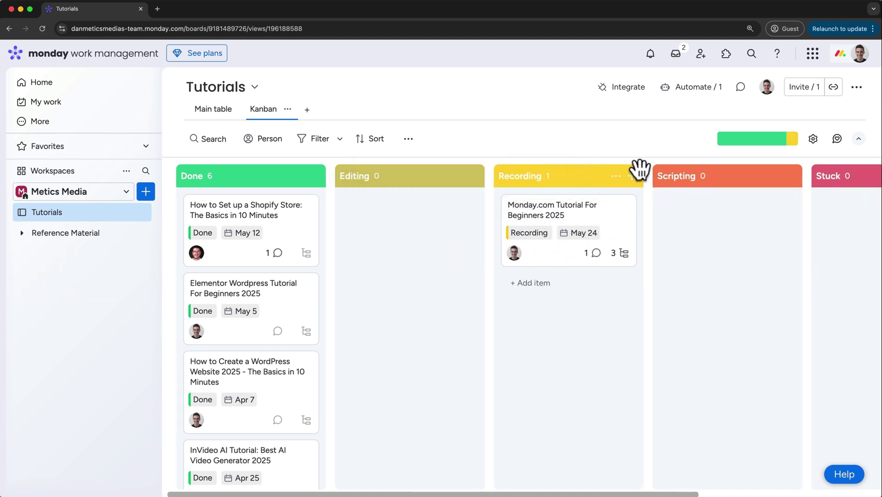
left_click_drag(611, 167, 523, 164)
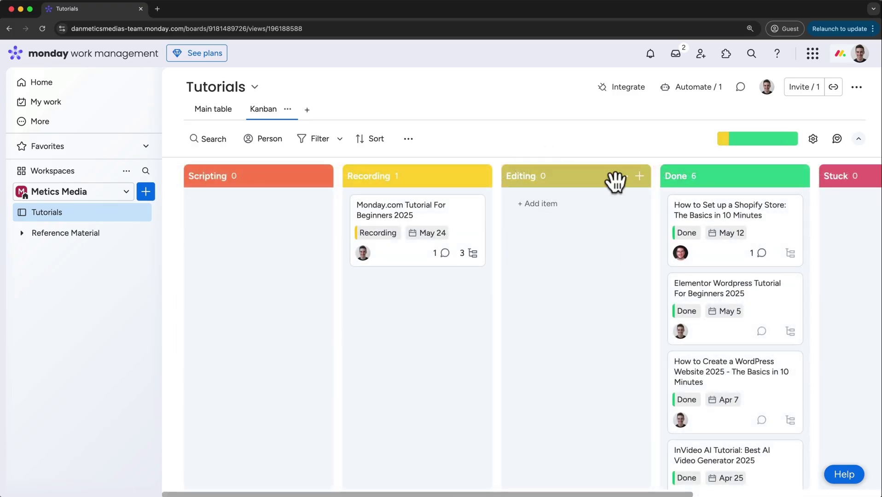
left_click(639, 175)
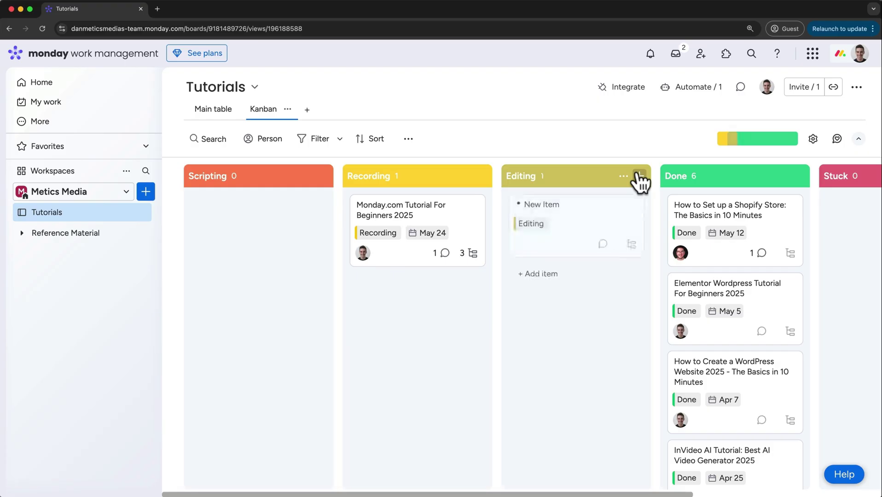
left_click(582, 237)
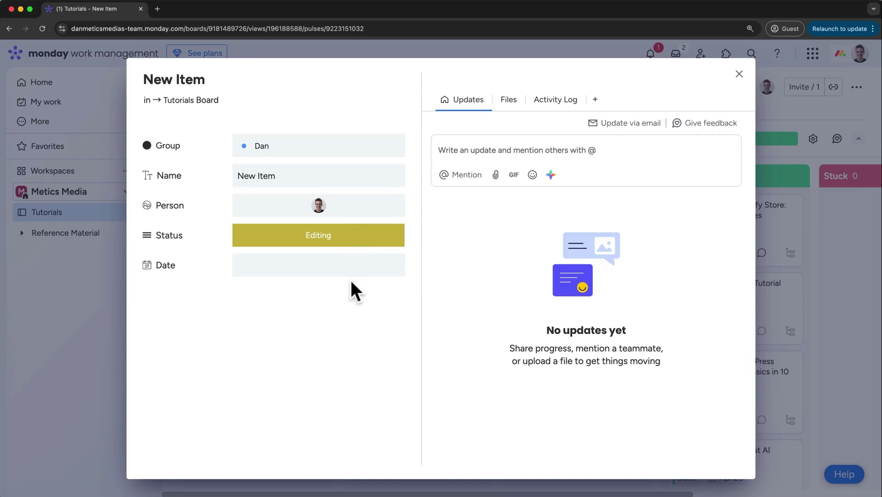
left_click(738, 75)
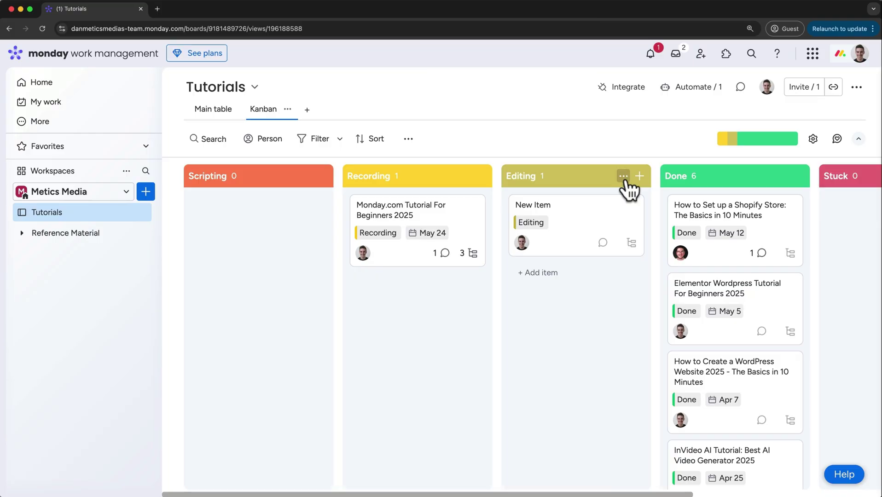
Set a column limit of 5 items on the Editing column
left_click(624, 177)
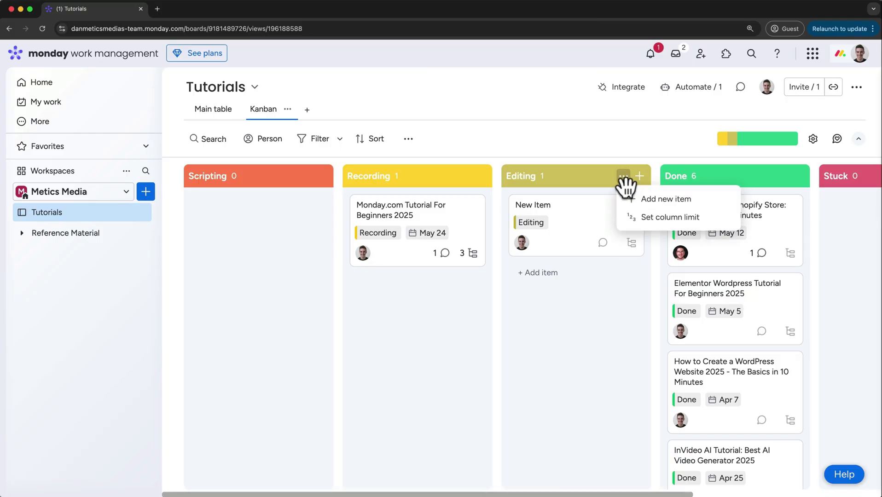
left_click(649, 220)
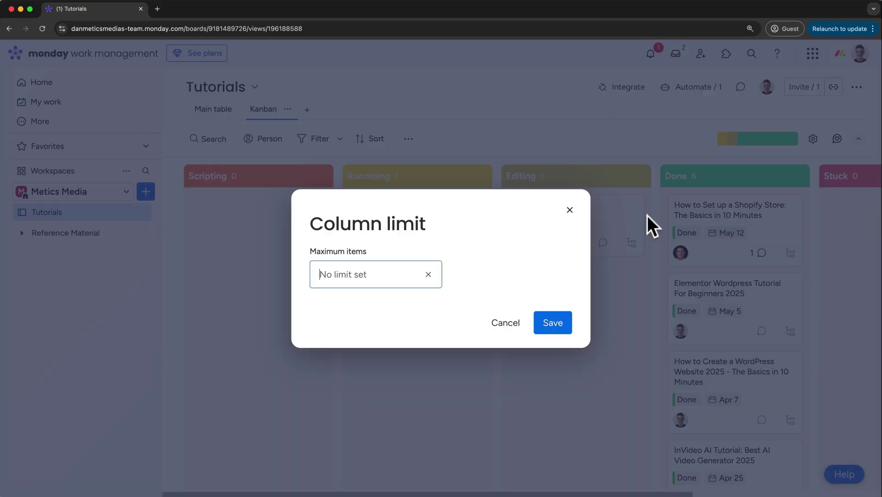
type("5")
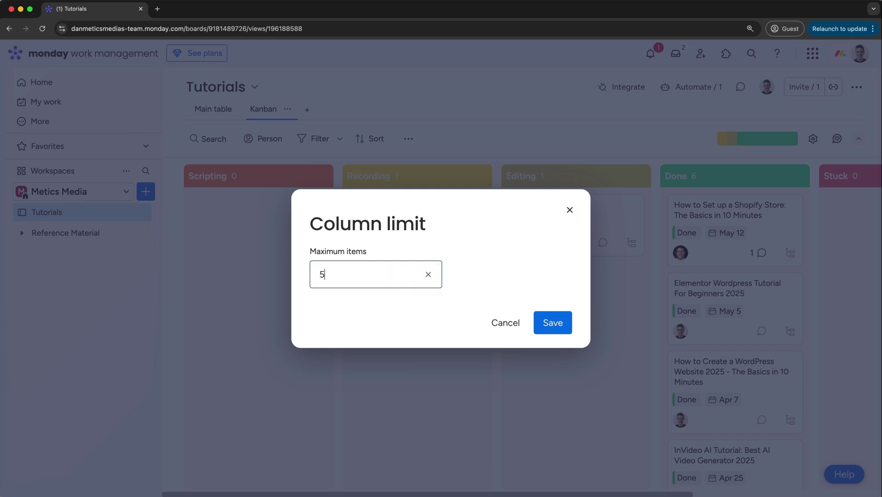
left_click(551, 325)
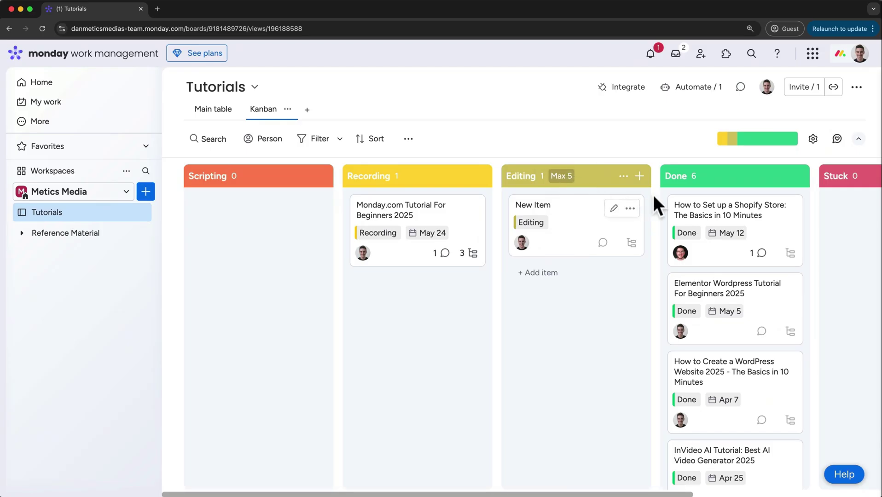
Divide the Kanban board into sections by Group
left_click(813, 139)
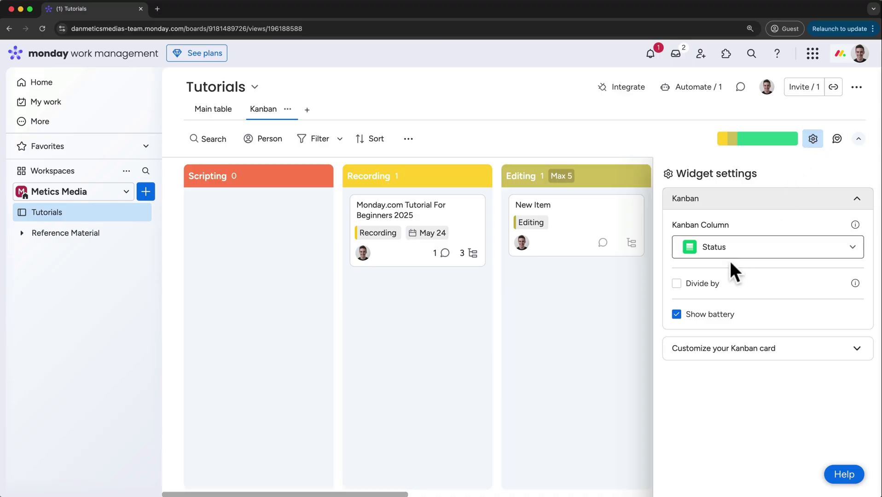
left_click(711, 284)
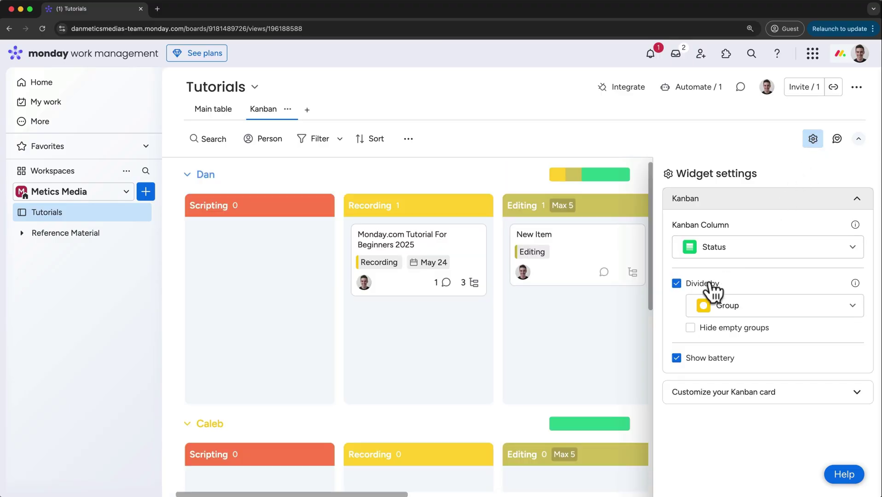
left_click(718, 311)
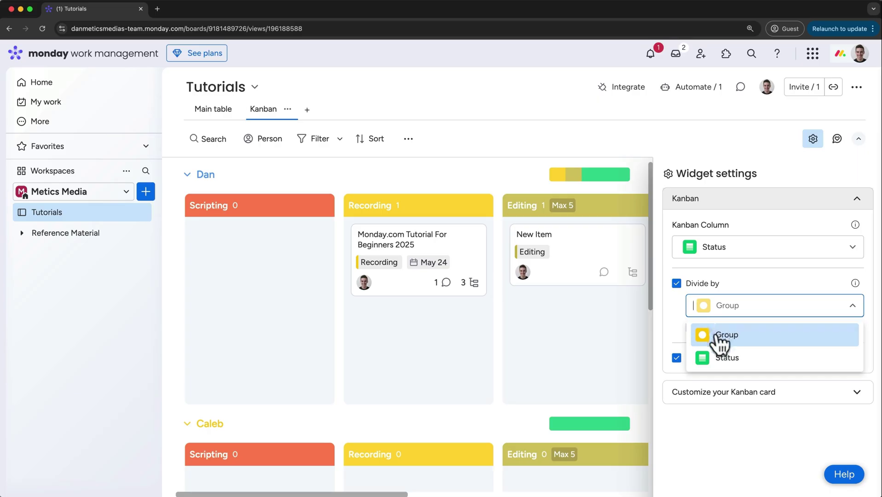
left_click(717, 333)
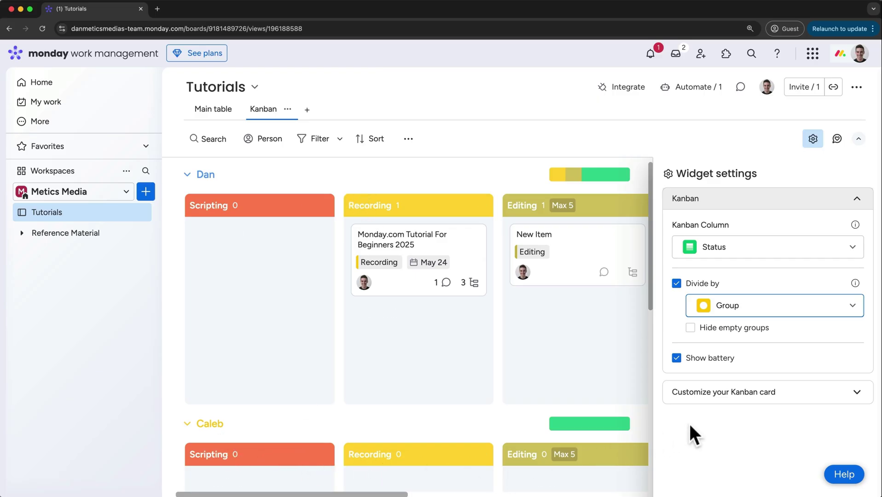
Keep Date beside Status on the Kanban cards, check sub-item cards, and close settings
left_click(783, 397)
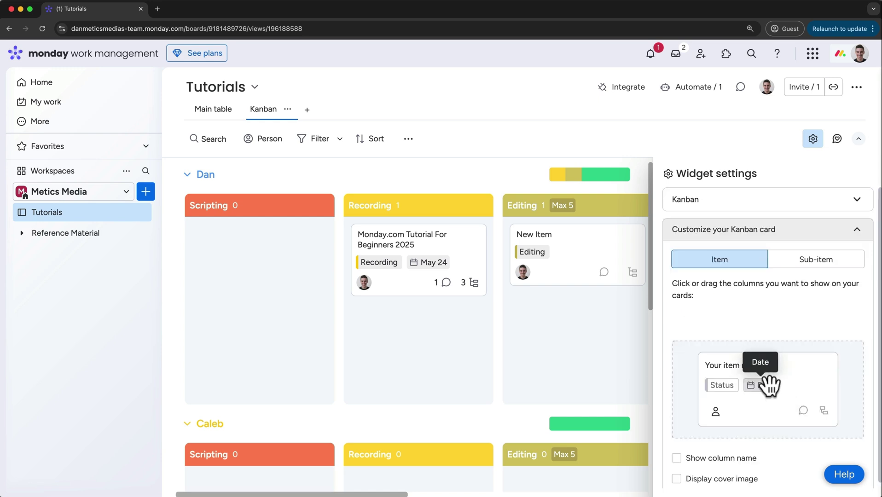
left_click_drag(767, 386, 771, 315)
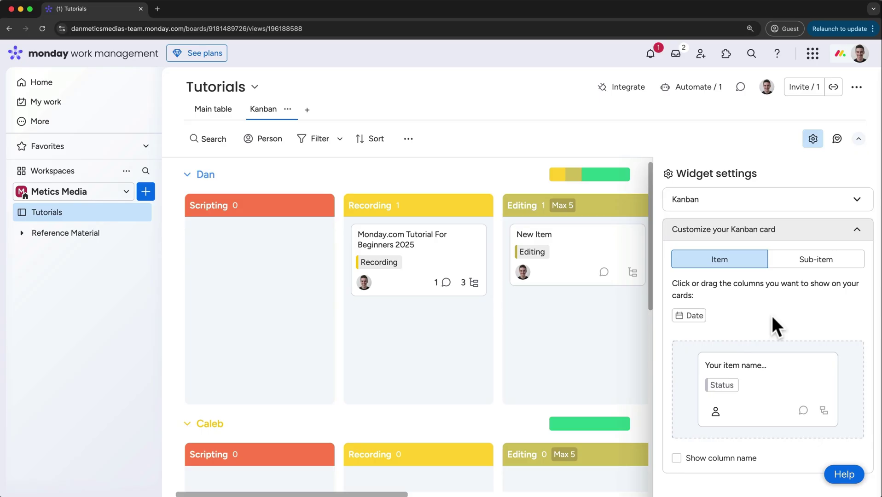
left_click_drag(697, 314, 756, 375)
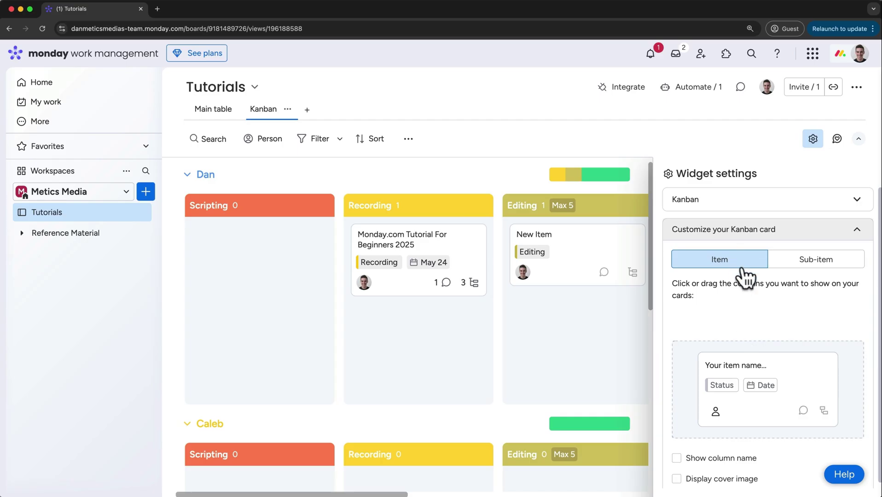
left_click(792, 267)
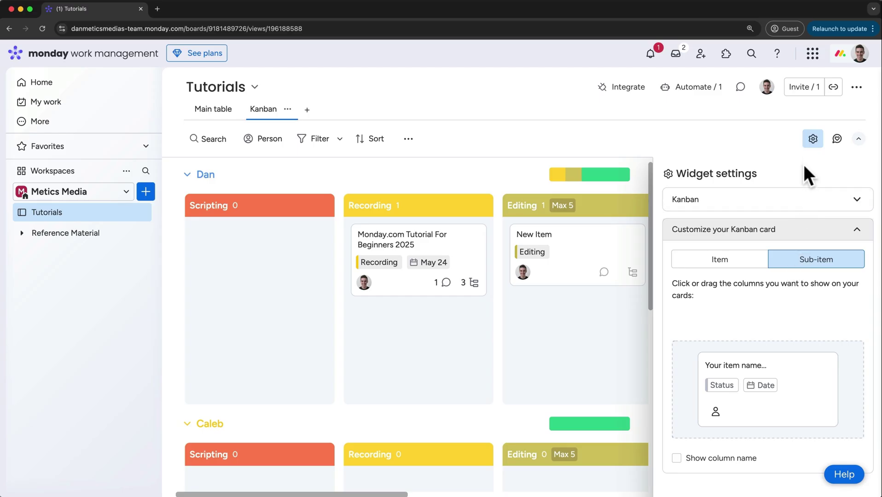
left_click(813, 139)
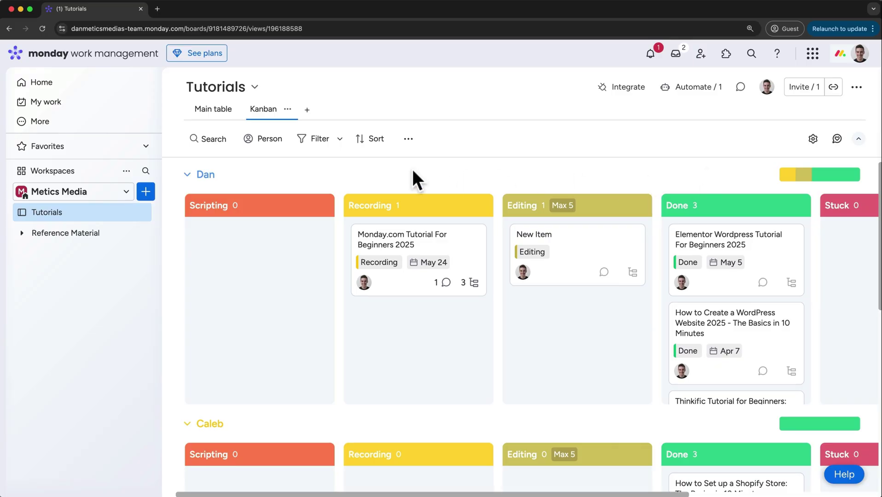
Add a Files column to the Main table
left_click(228, 116)
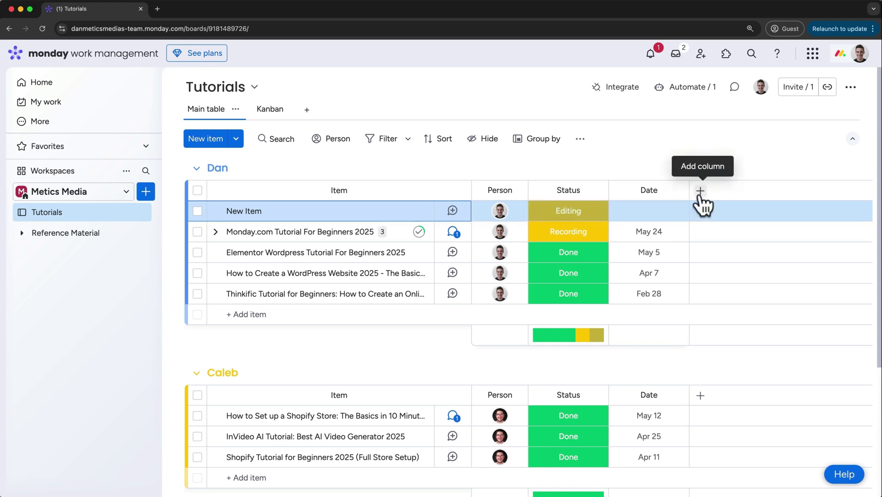
left_click(700, 192)
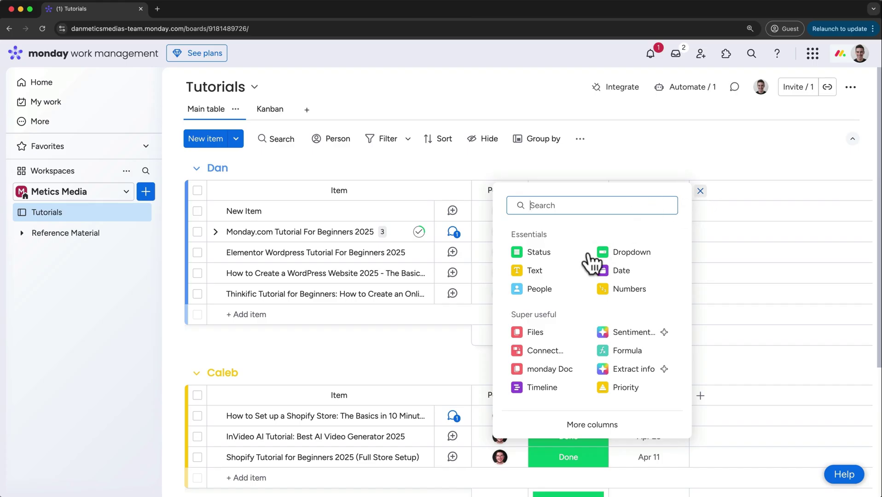
left_click(542, 332)
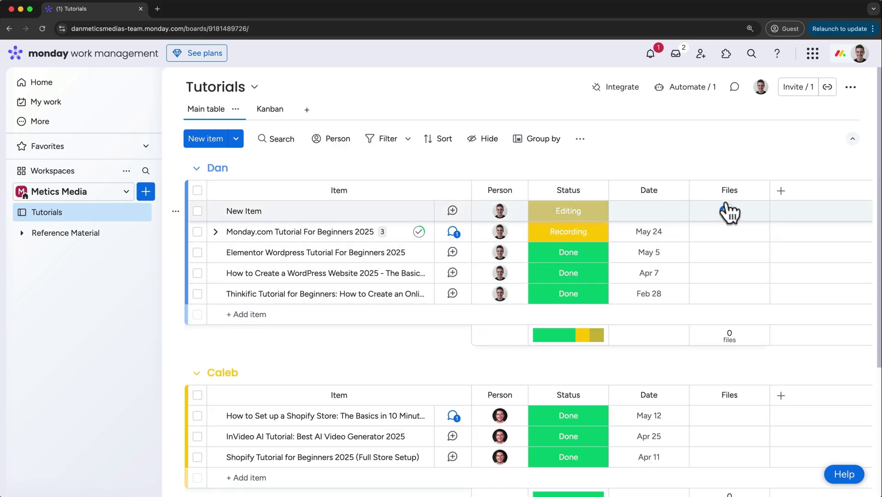
Rename the Files column to 'Thumbnail' and move it between Status and Date
left_click(758, 191)
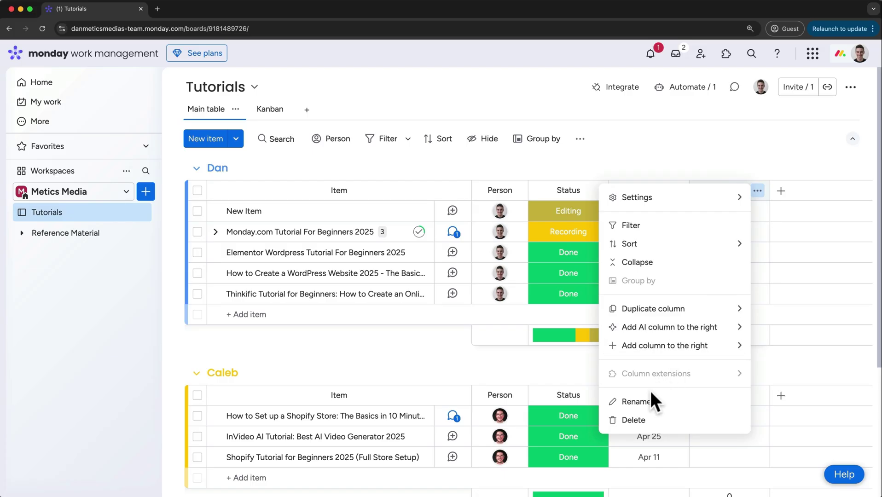
left_click(649, 403)
double_click(722, 191)
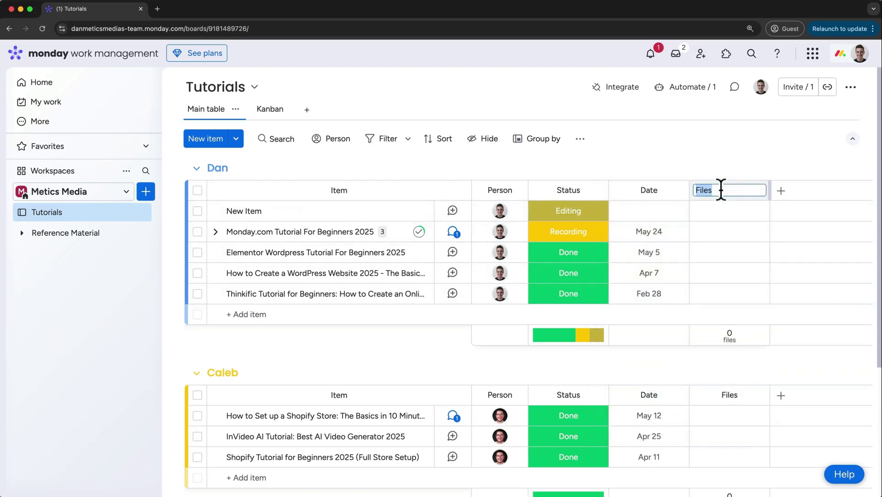
type("Thumbnail")
key("Return")
left_click_drag(729, 181, 618, 186)
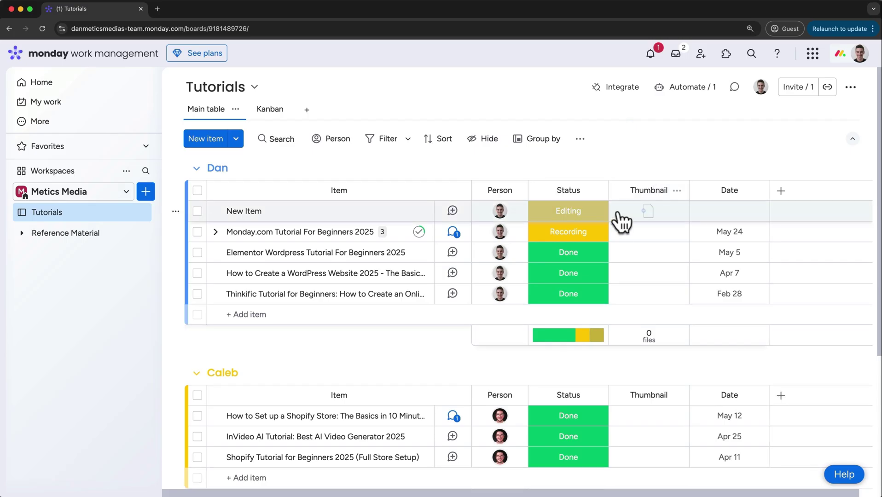
mouse_move(626, 241)
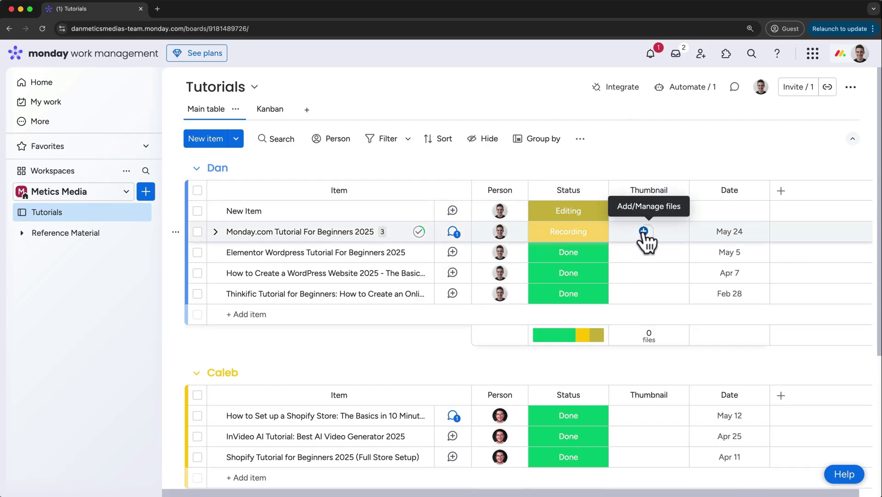
left_click(643, 232)
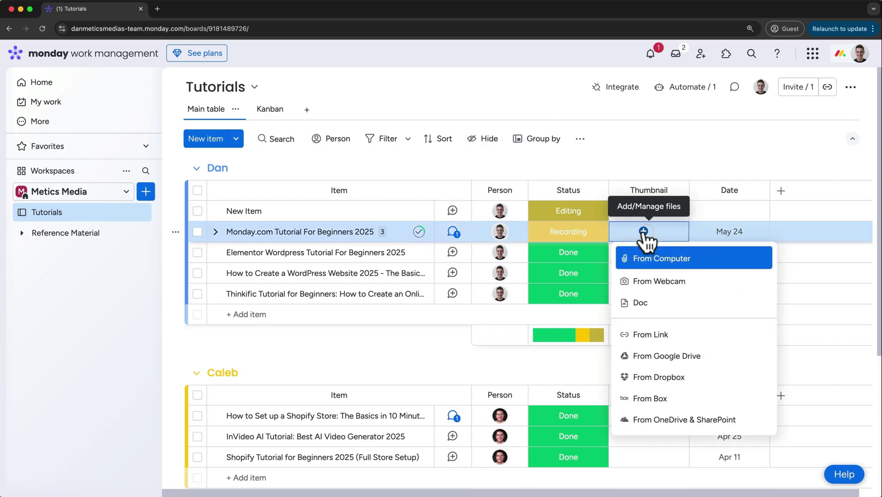
left_click(654, 265)
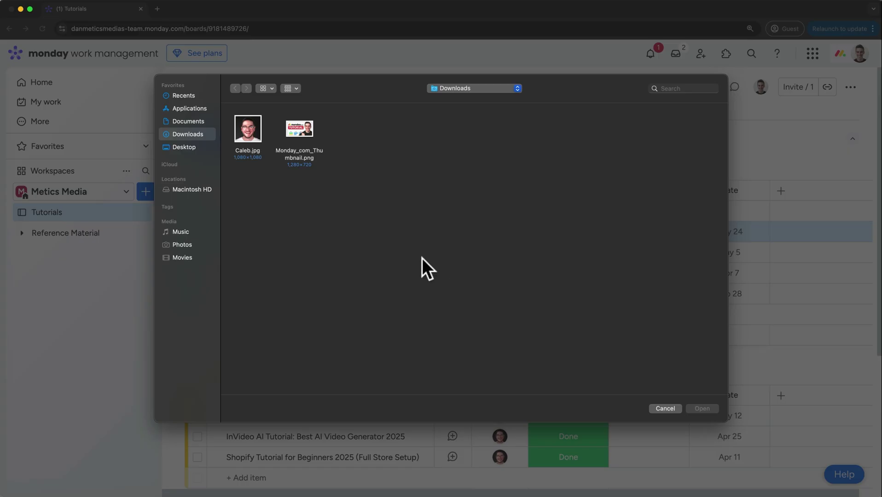
left_click(299, 157)
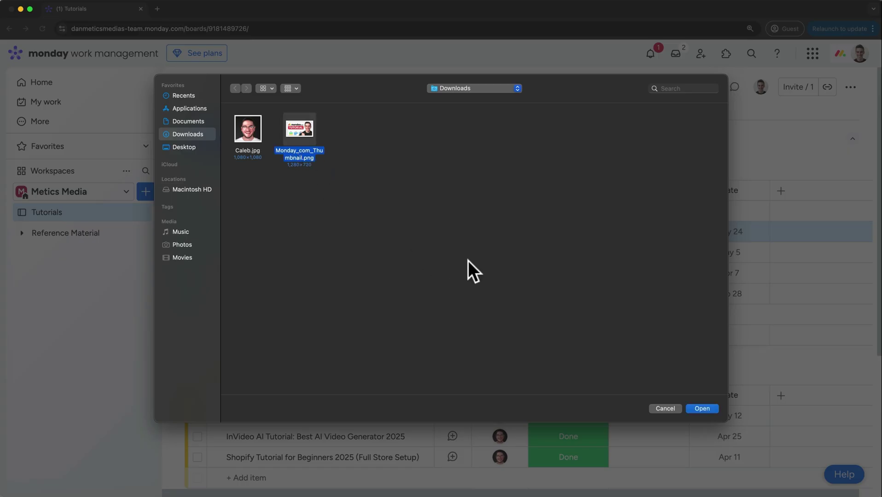
left_click(694, 407)
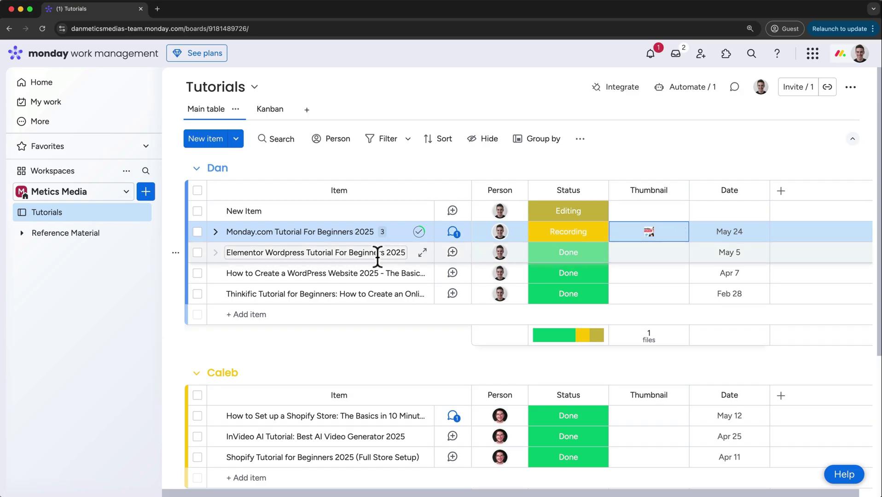
Expand the Monday.com Tutorial item's subitems, then bring up the board's quick filters
left_click(215, 232)
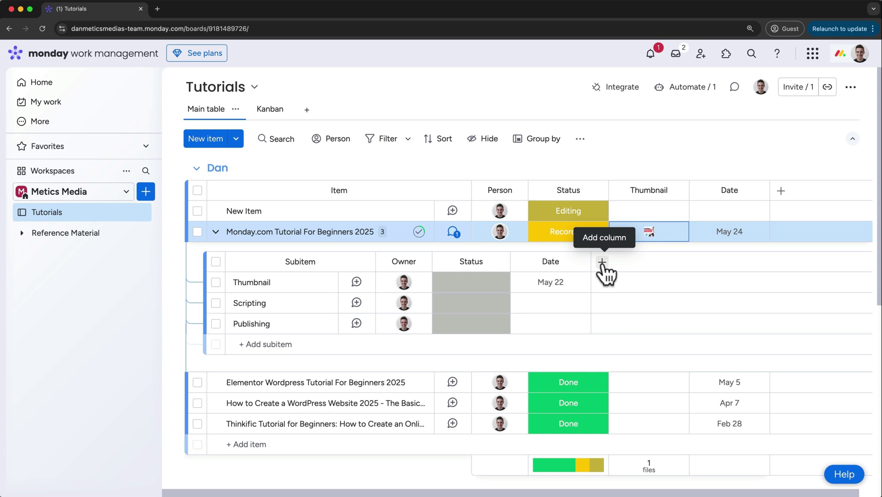
left_click(381, 139)
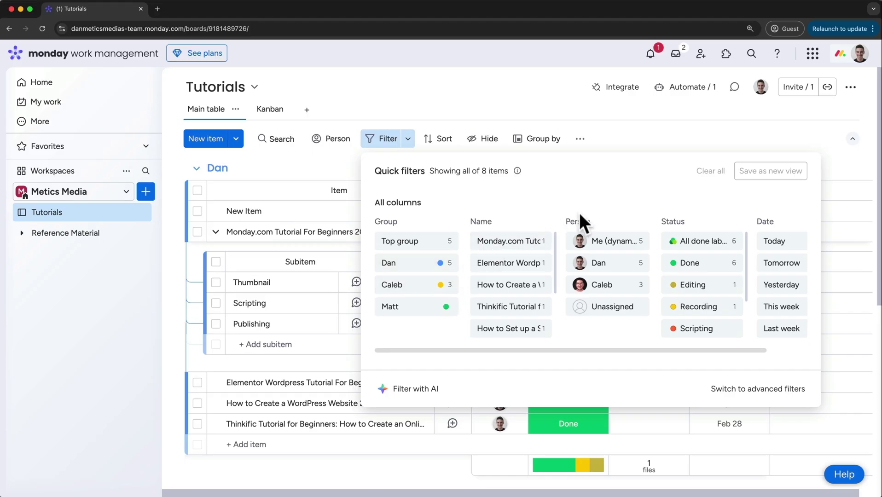
Apply a Done status quick filter and check the filtered board
left_click(667, 267)
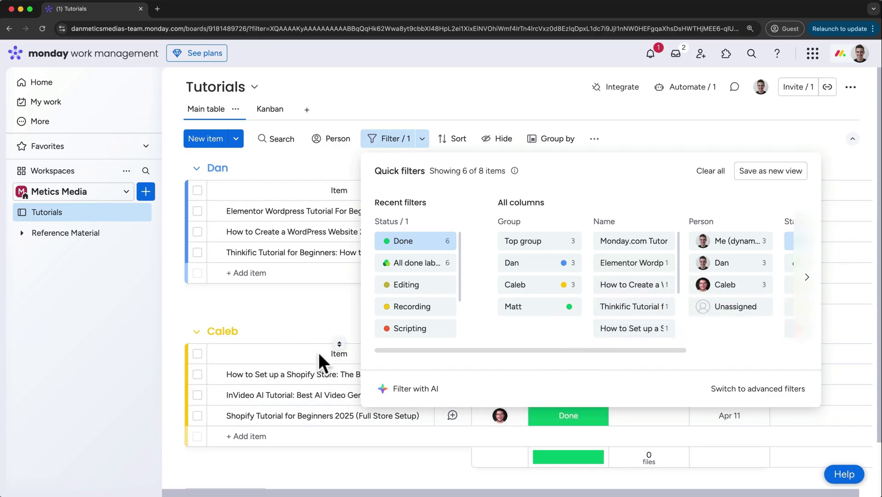
left_click(384, 142)
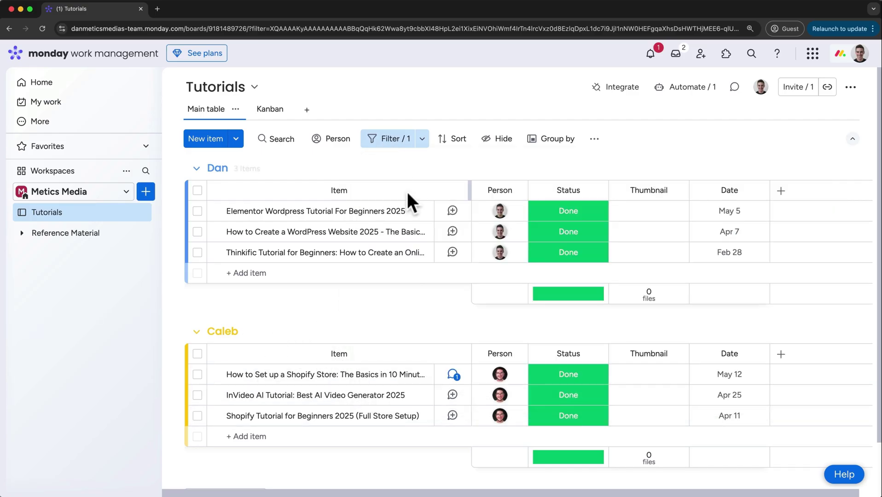
scroll(420, 304, "down", 2)
scroll(421, 304, "up", 2)
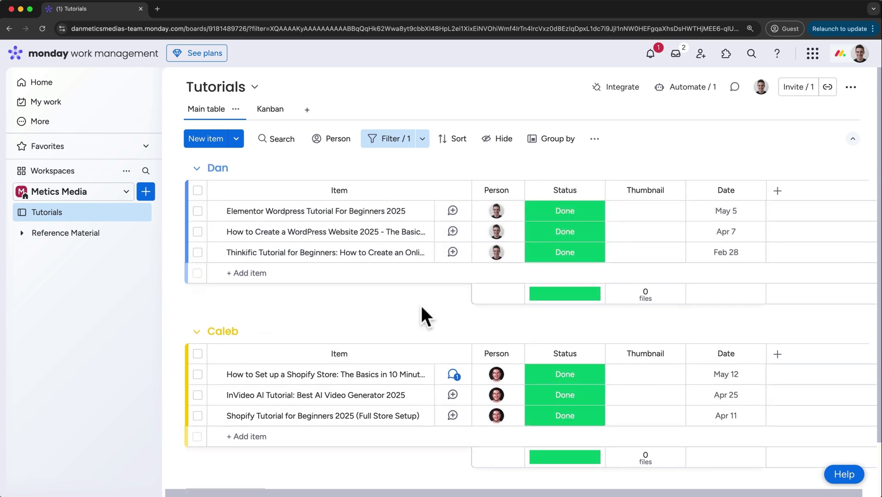
Clear all filters and switch to the advanced filter builder
left_click(385, 142)
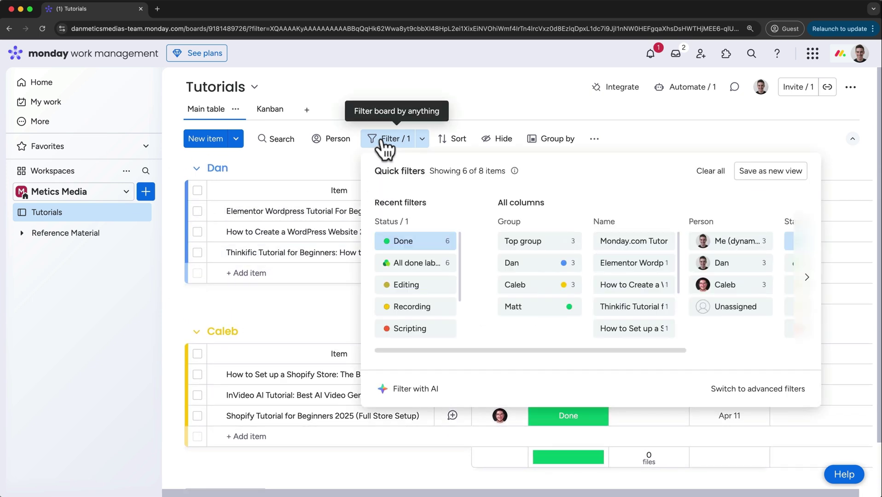
left_click(699, 174)
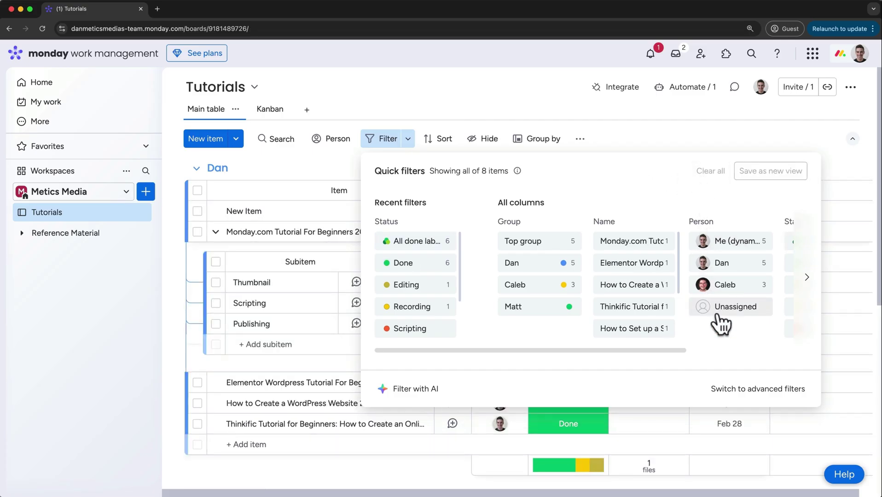
left_click(760, 390)
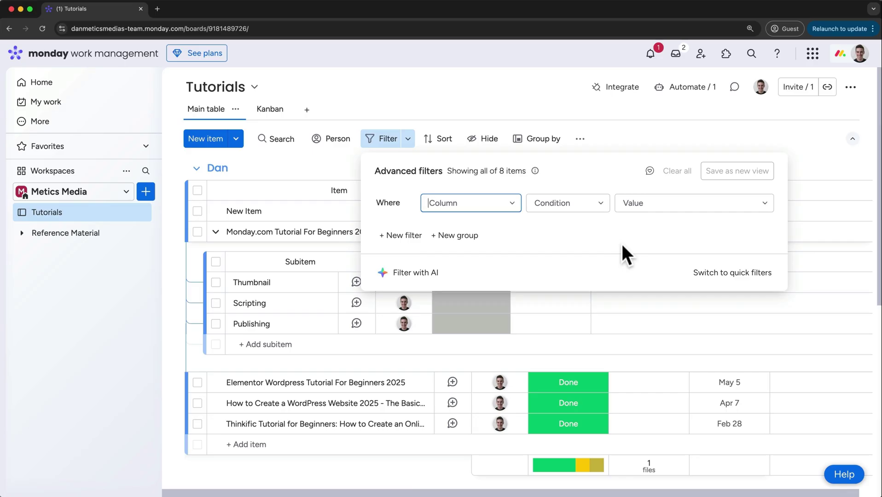
Add an advanced filter rule: Status is not Not Started
left_click(502, 205)
left_click(477, 254)
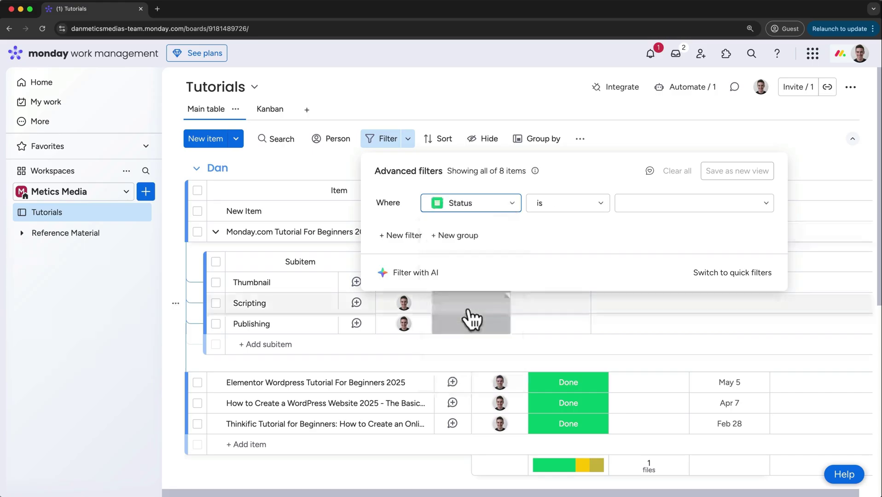
left_click(553, 206)
left_click(550, 249)
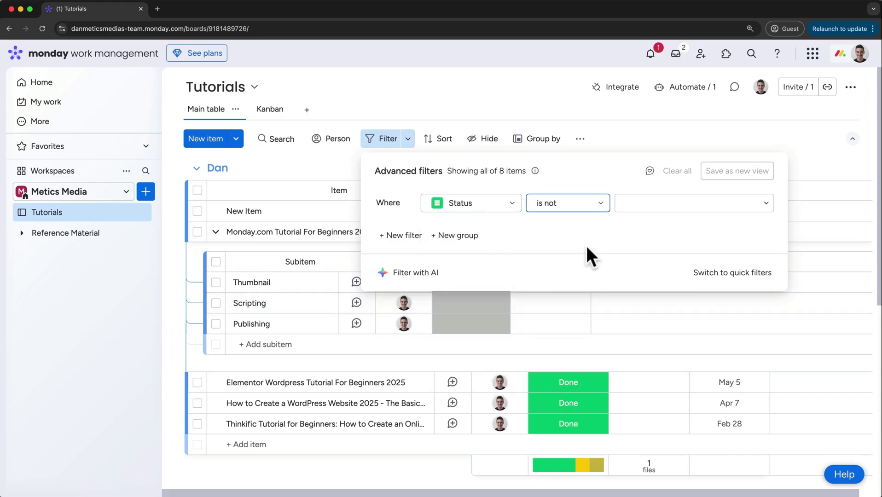
left_click(636, 207)
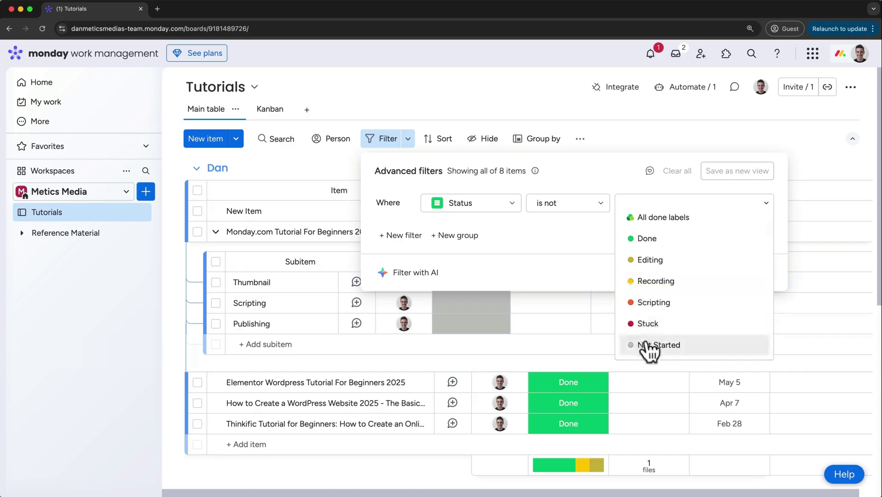
left_click(646, 345)
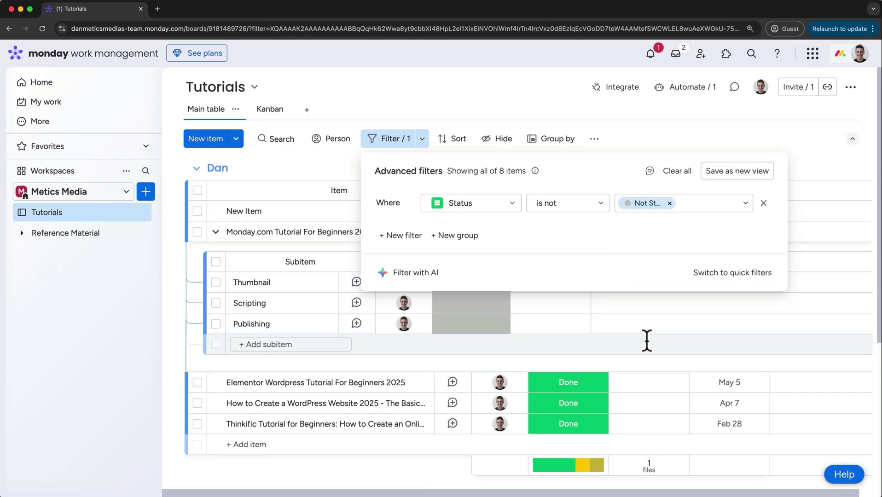
Add an And rule for Date is after Last week and save as a new view
left_click(414, 236)
left_click(408, 228)
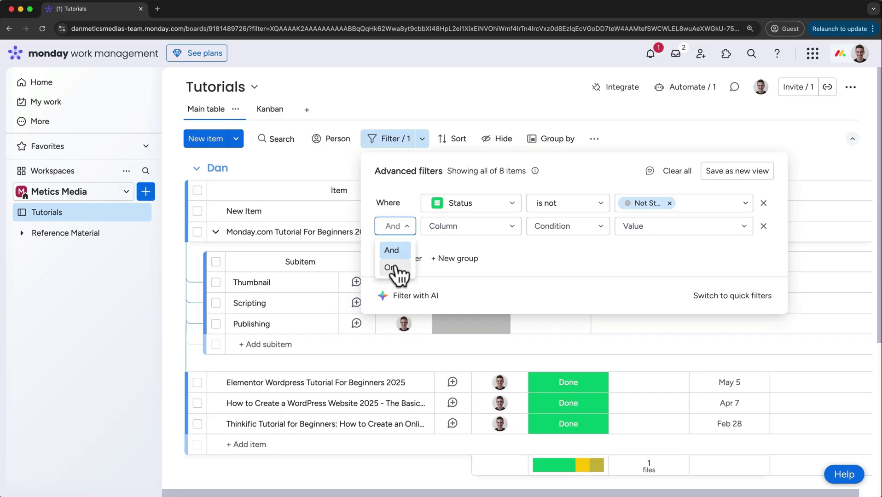
left_click(443, 227)
left_click(470, 375)
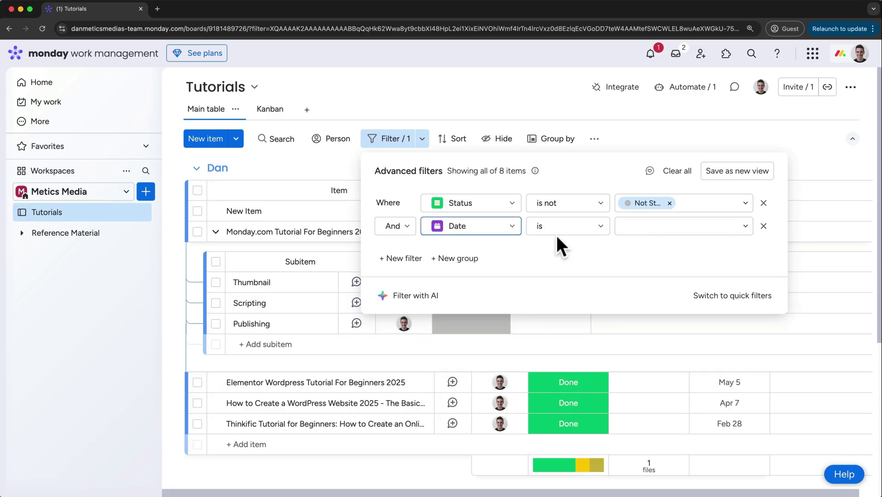
left_click(559, 231)
left_click(558, 355)
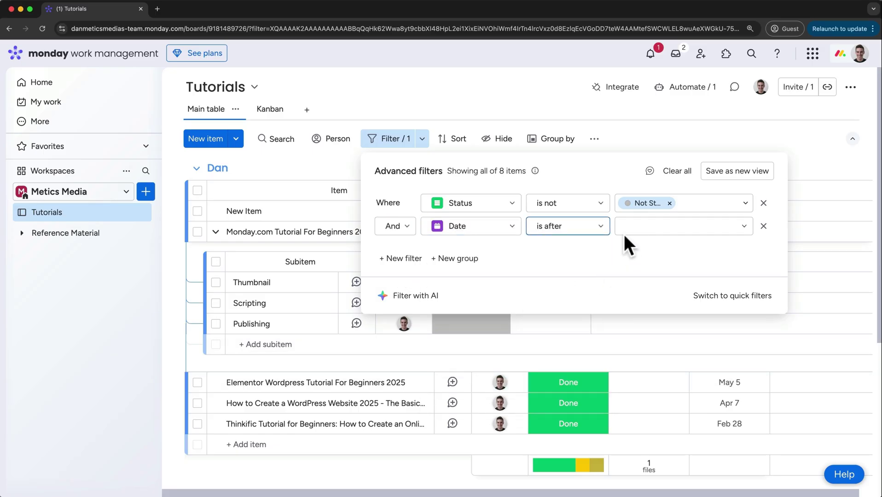
left_click(627, 233)
left_click(635, 317)
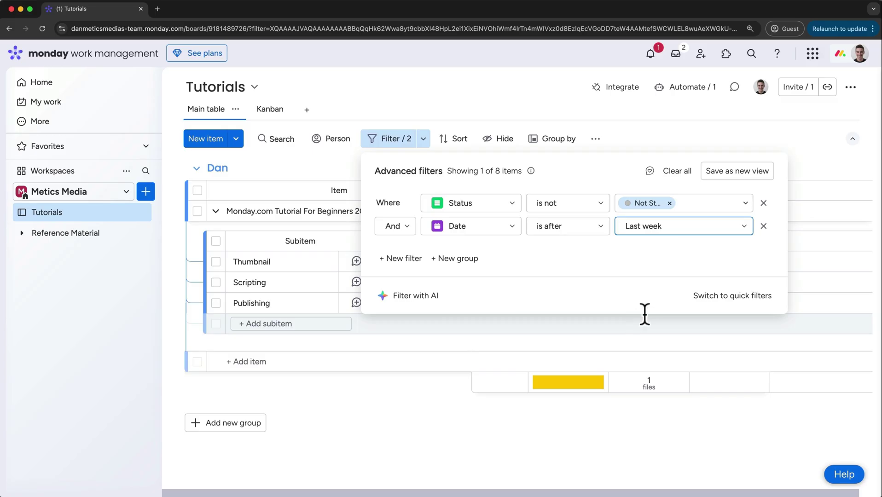
left_click(737, 174)
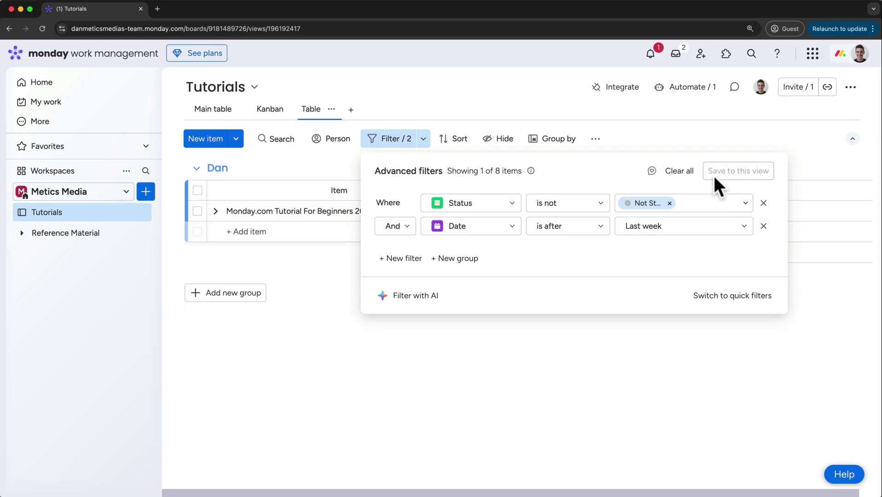
Rename the new Table view to 'Started Work'
left_click(433, 112)
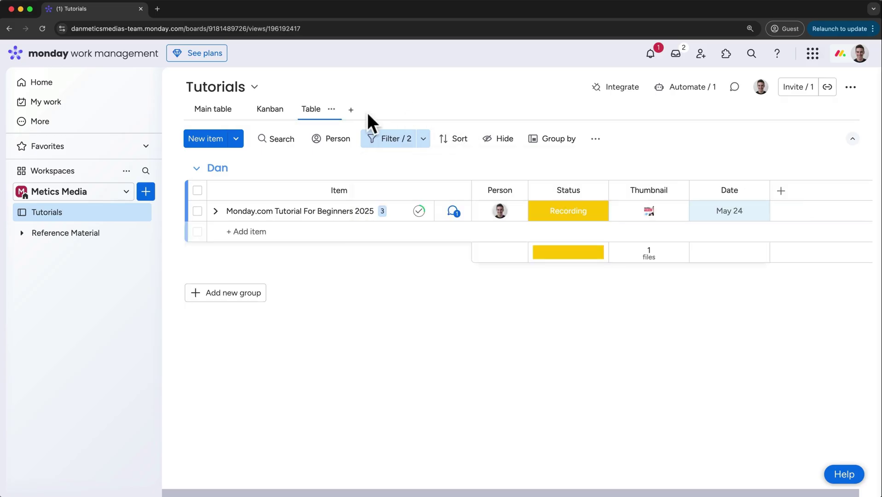
left_click(331, 110)
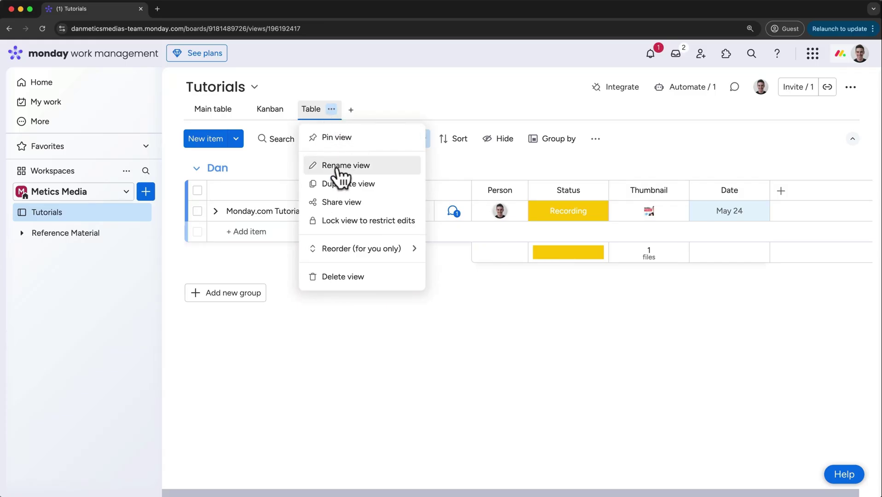
left_click(343, 166)
double_click(322, 109)
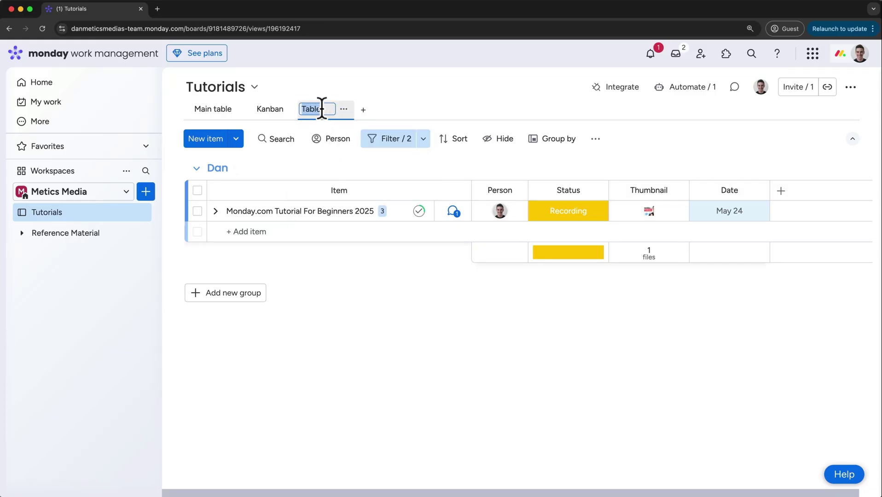
type("Started Work")
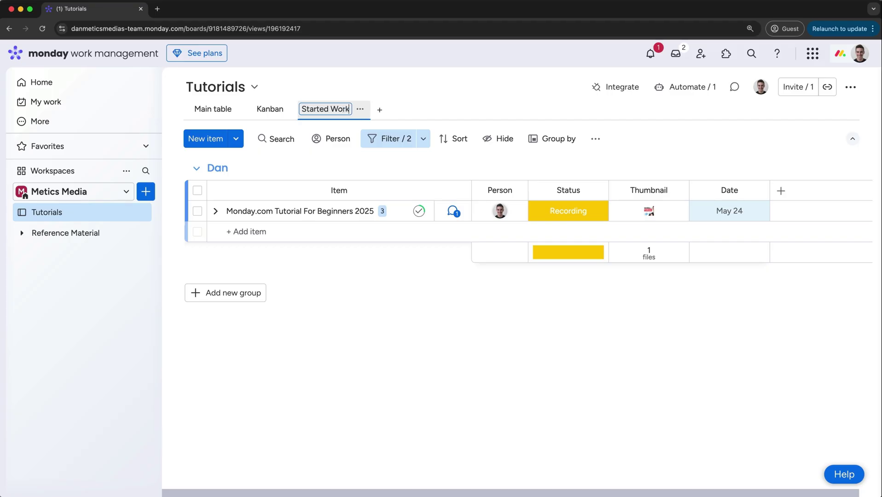
key("Return")
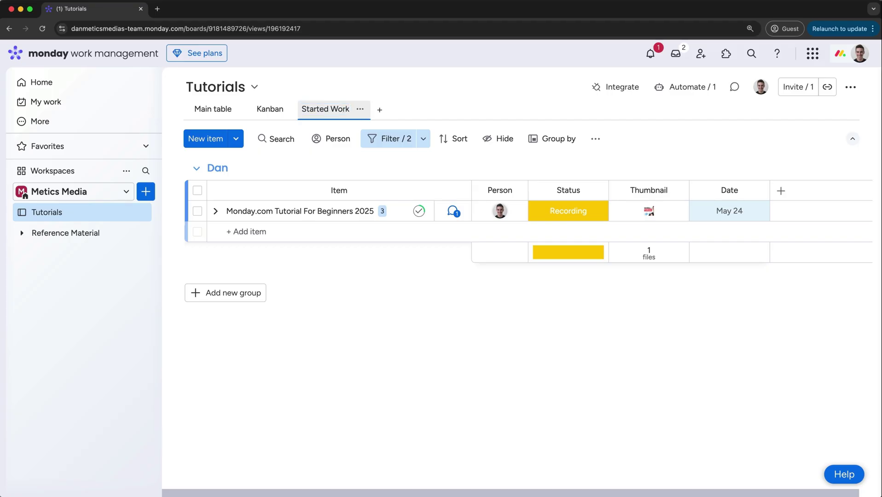
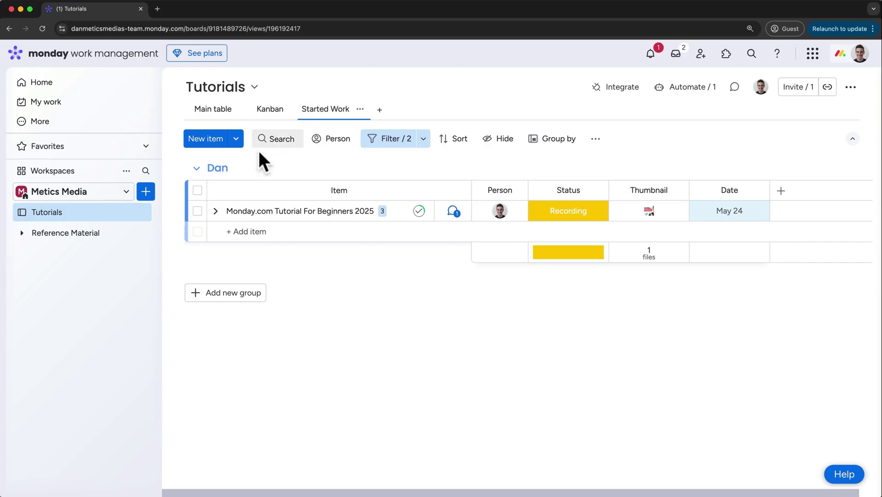
Create a blank doc named 'Recording Checklist' in the Metics Media workspace
left_click(146, 193)
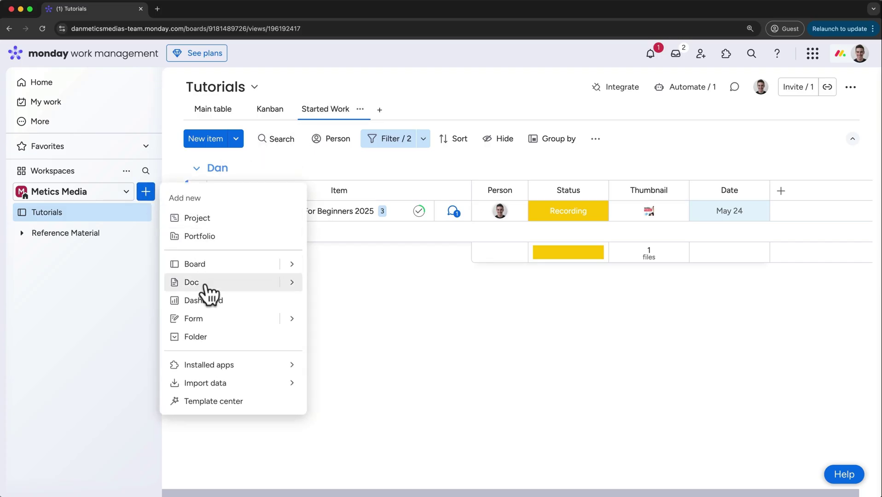
mouse_move(287, 286)
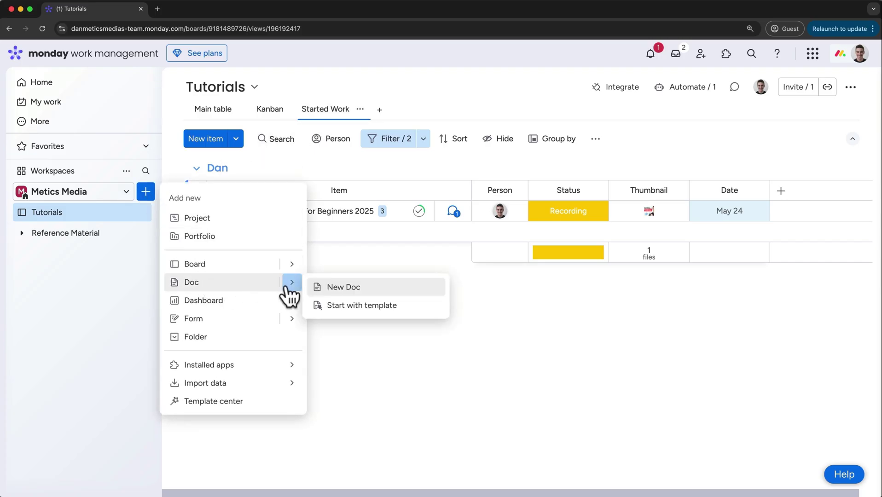
left_click(321, 289)
type("Recor")
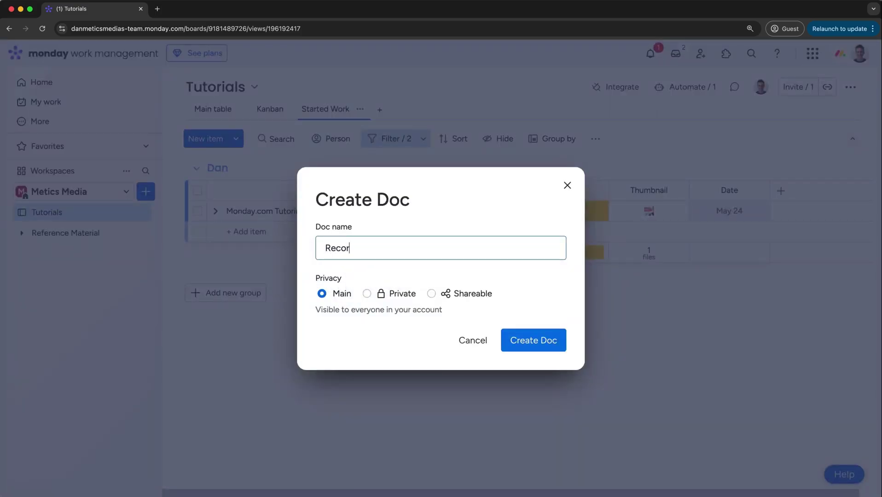
type("ding Checklist")
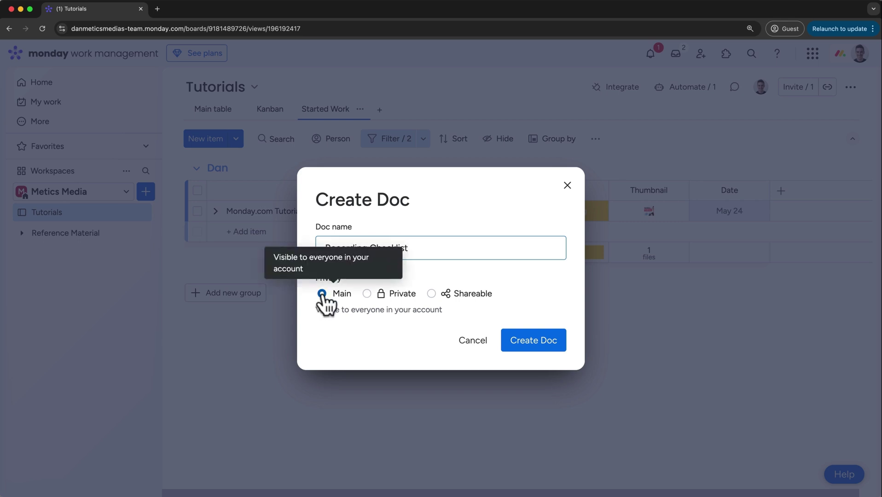
left_click(530, 341)
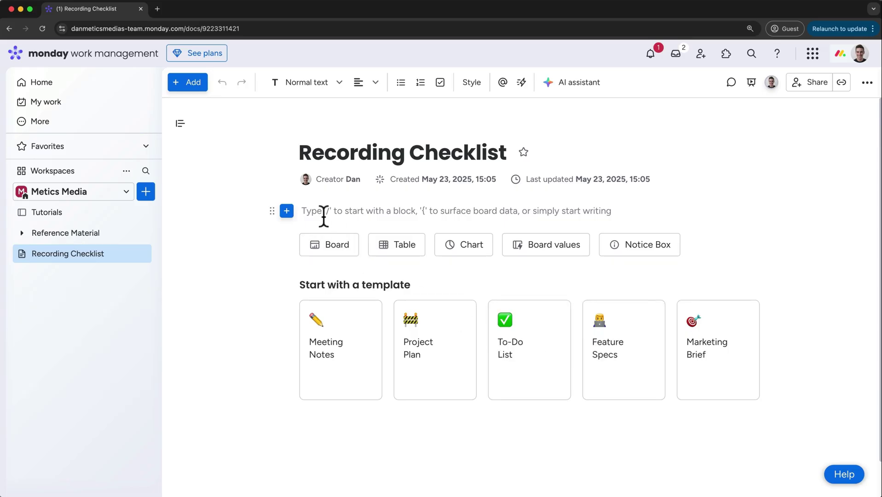
type("/")
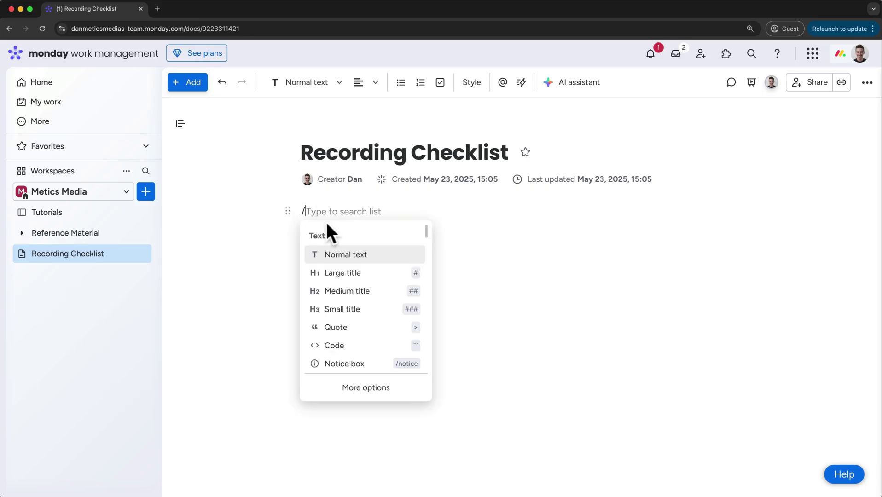
scroll(355, 240, "down", 10)
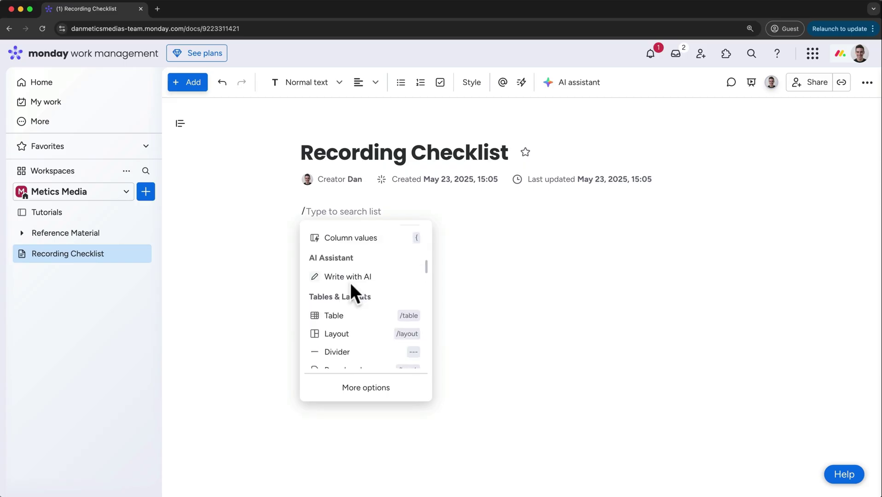
scroll(351, 286, "up", 10)
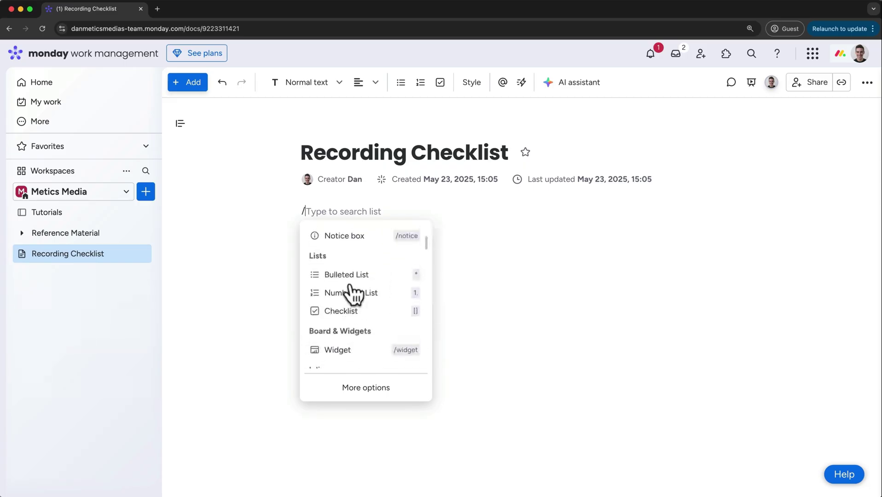
scroll(355, 295, "up", 5)
left_click(350, 204)
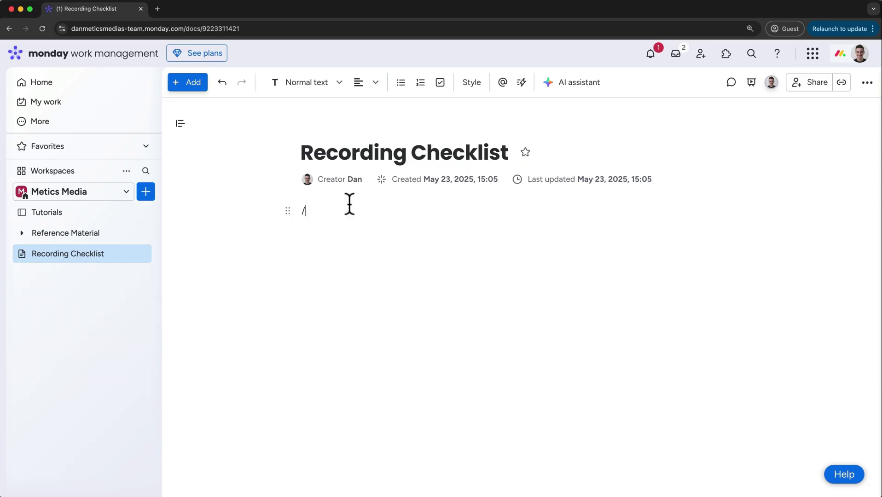
key("BackSpace")
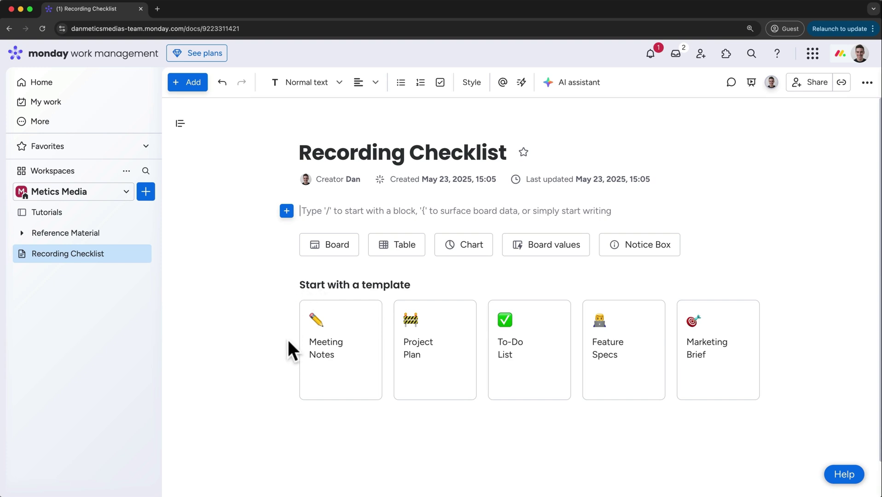
Add the Meeting summary doc template from the doc template gallery to the workspace
mouse_move(409, 318)
left_click(146, 192)
mouse_move(291, 284)
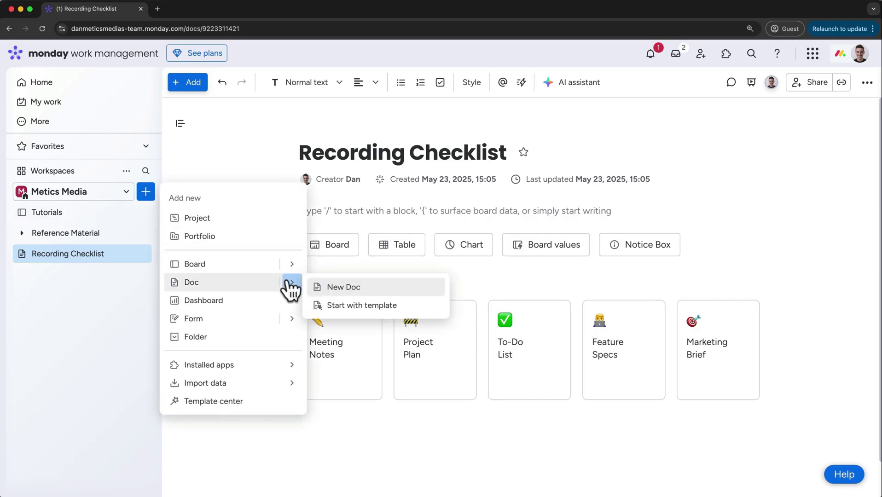
left_click(338, 307)
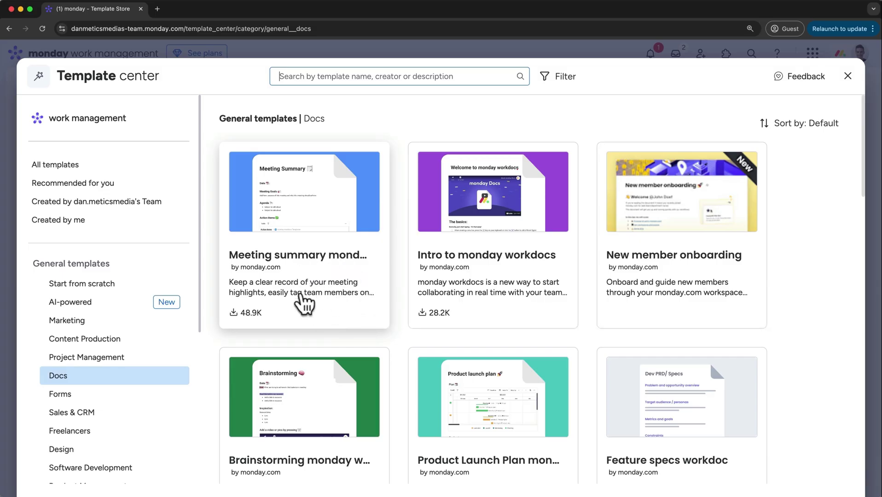
left_click(361, 175)
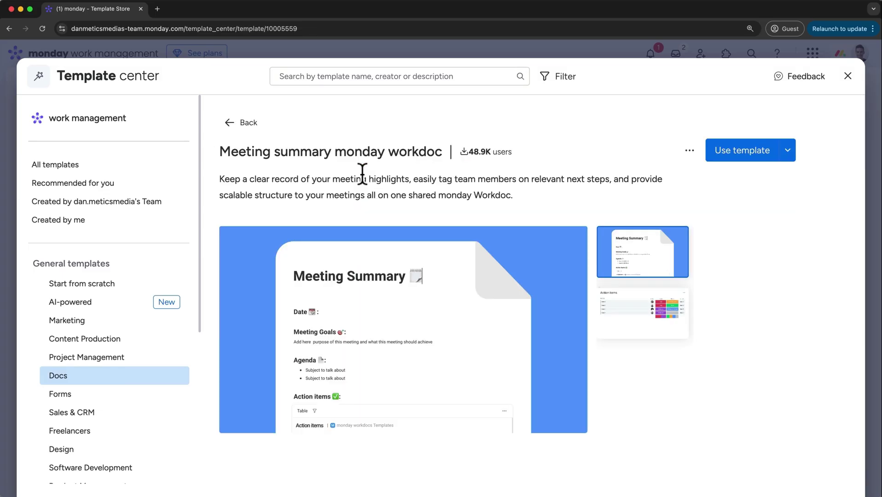
left_click(714, 151)
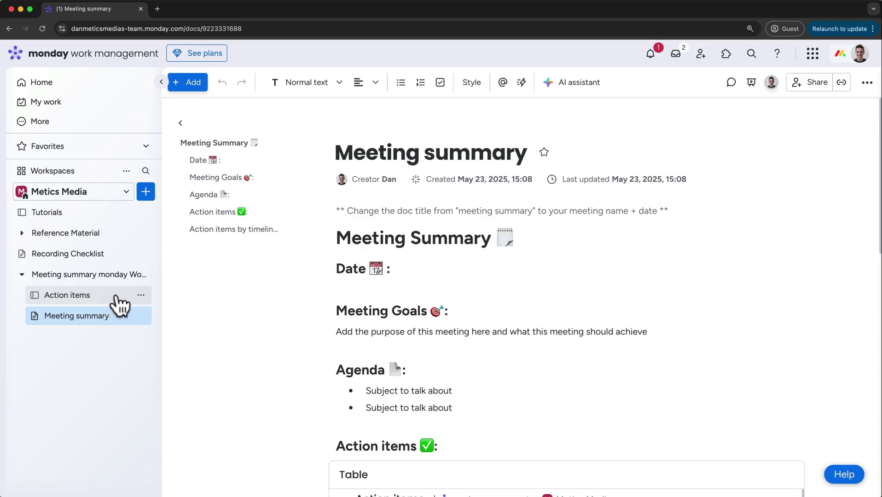
On the Action items board, rename Item 1 to 'Action Item 1', then view it in Meeting summary
scroll(307, 314, "down", 3)
scroll(306, 313, "down", 2)
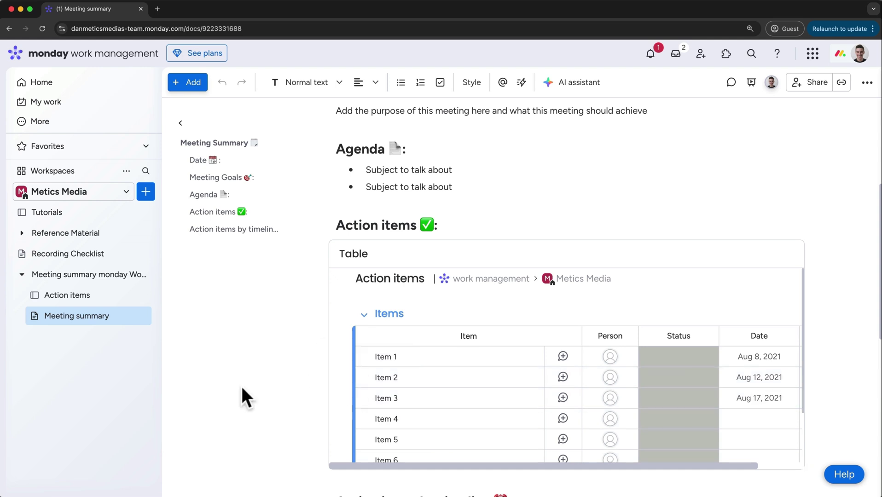
left_click(78, 296)
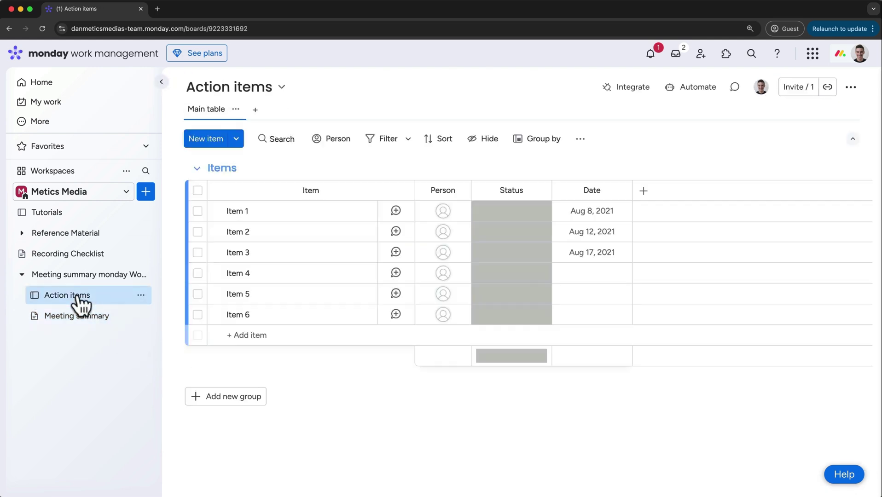
left_click(233, 213)
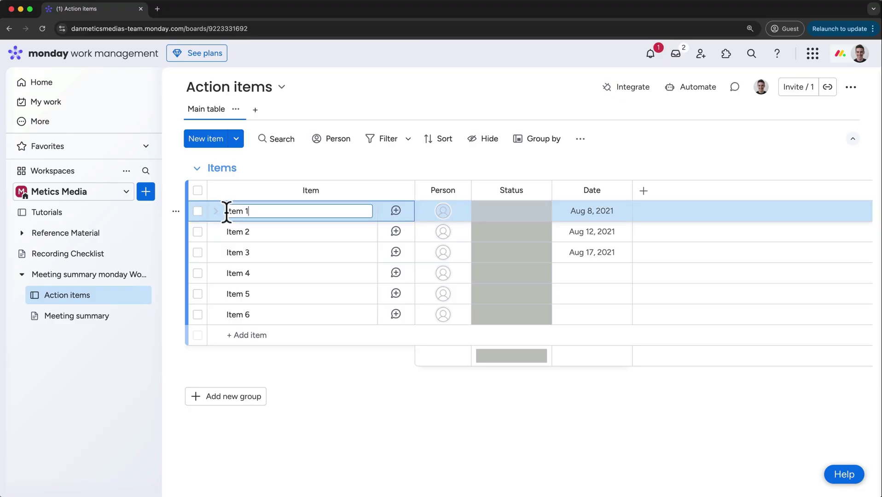
type("Action")
key("Return")
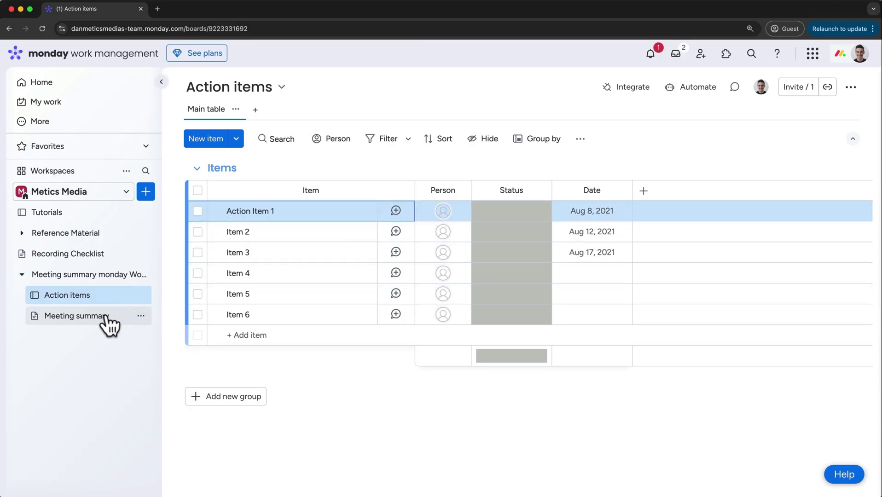
left_click(105, 316)
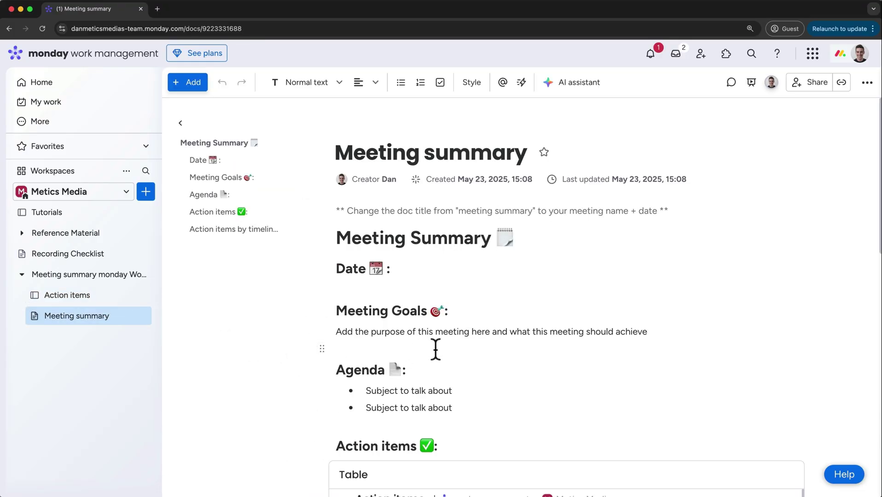
scroll(435, 350, "down", 4)
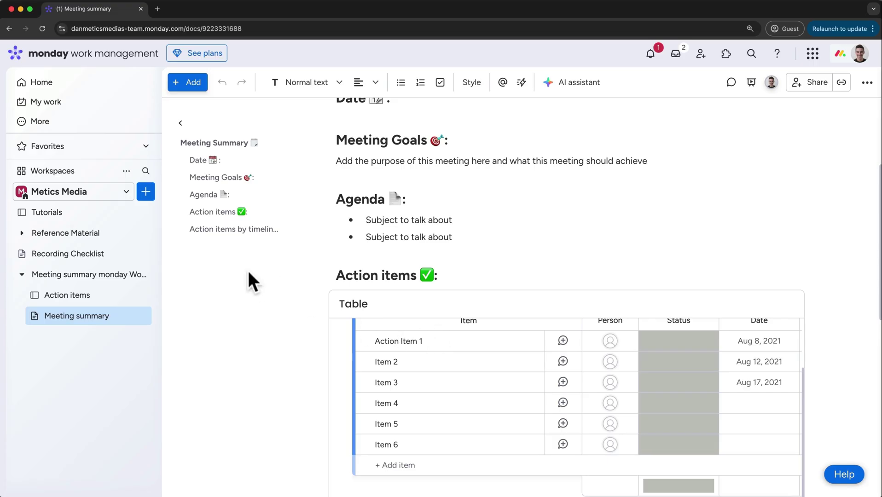
Create a 'Tutorial Tracking' dashboard and connect the Tutorials board as its data source
left_click(146, 192)
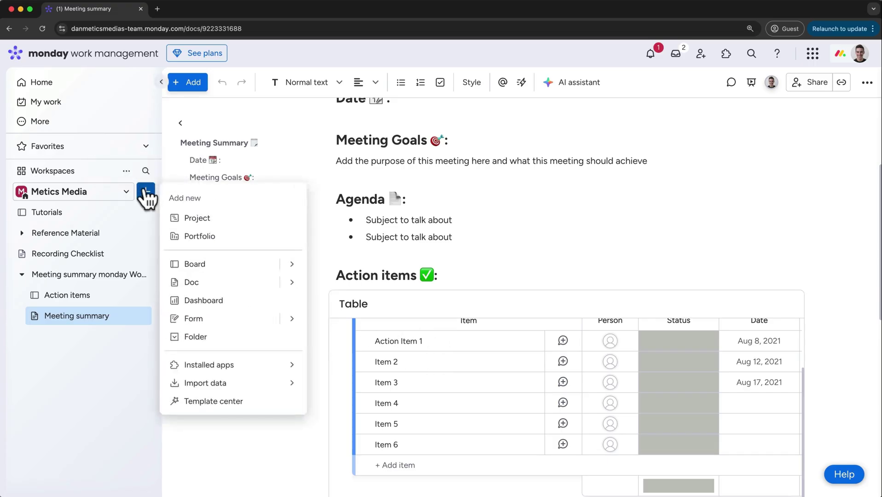
left_click(193, 301)
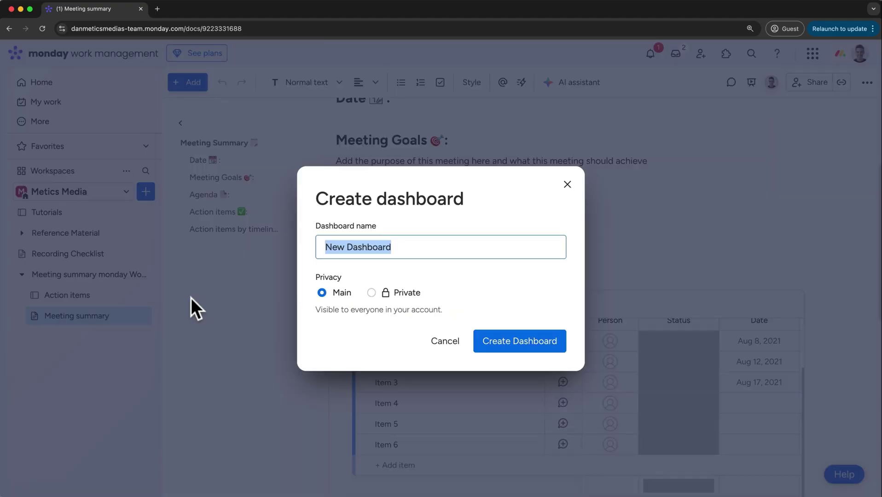
type("Tutorial Tracking")
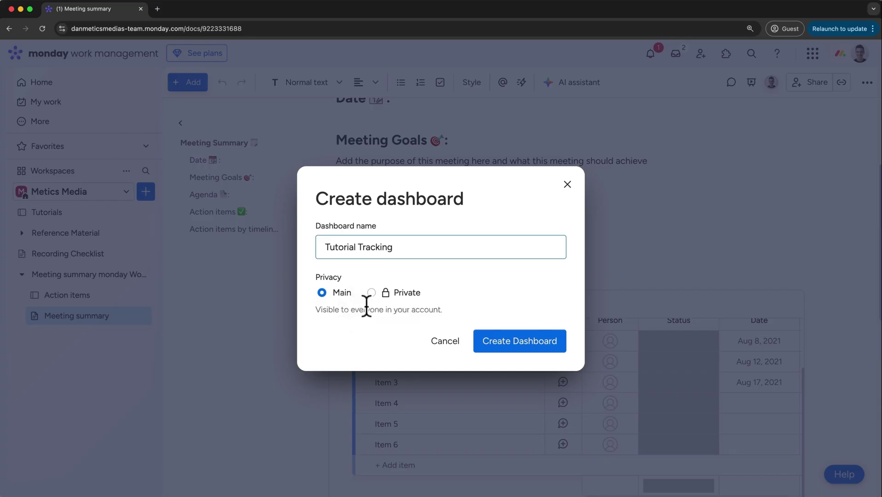
left_click(545, 352)
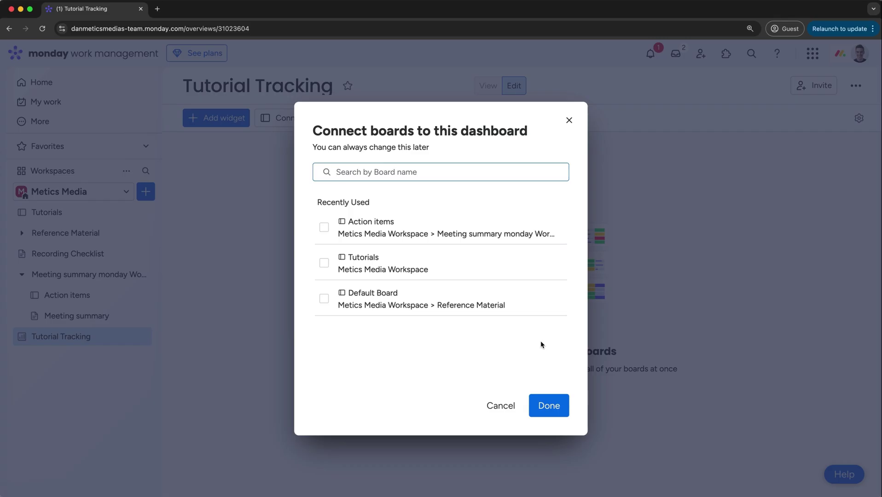
left_click(327, 264)
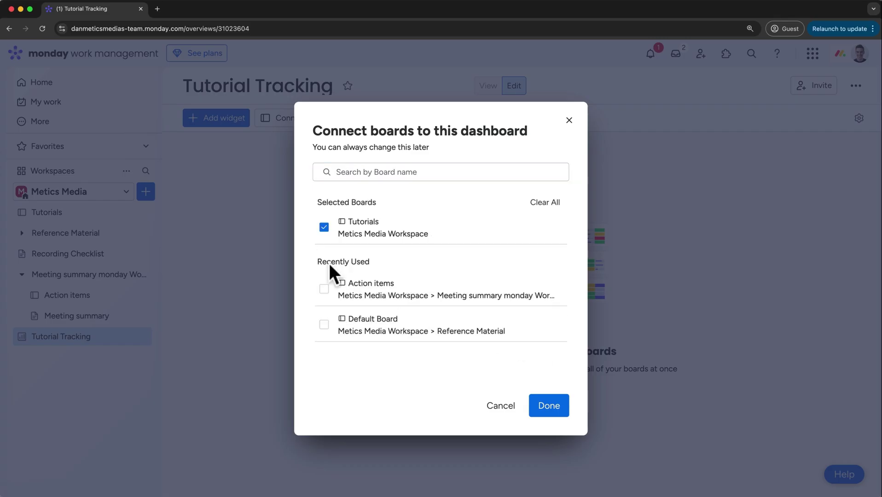
left_click(548, 407)
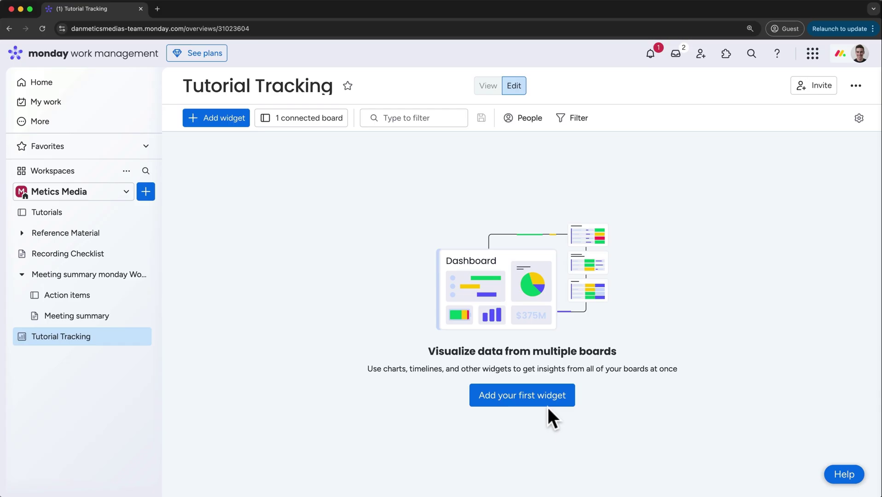
Add a chart widget titled 'Tutorials By Status' showing Editing 1, Recording 1, Done 6
left_click(537, 406)
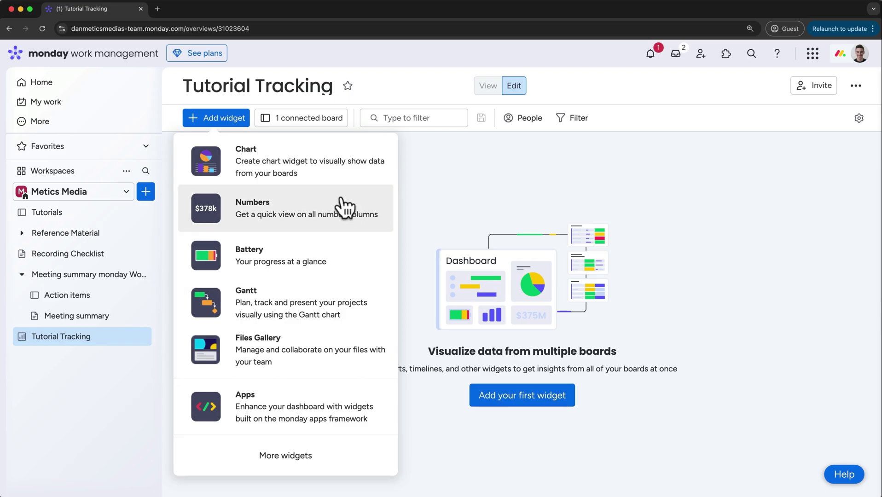
left_click(303, 177)
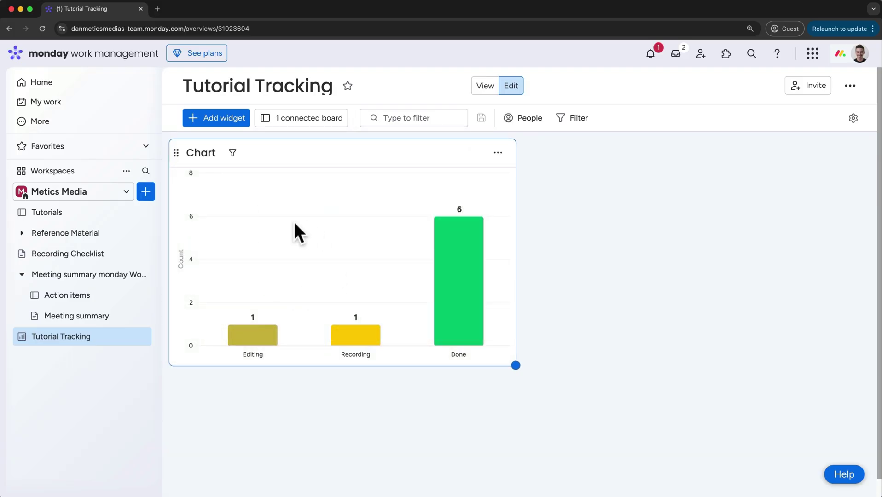
left_click(204, 152)
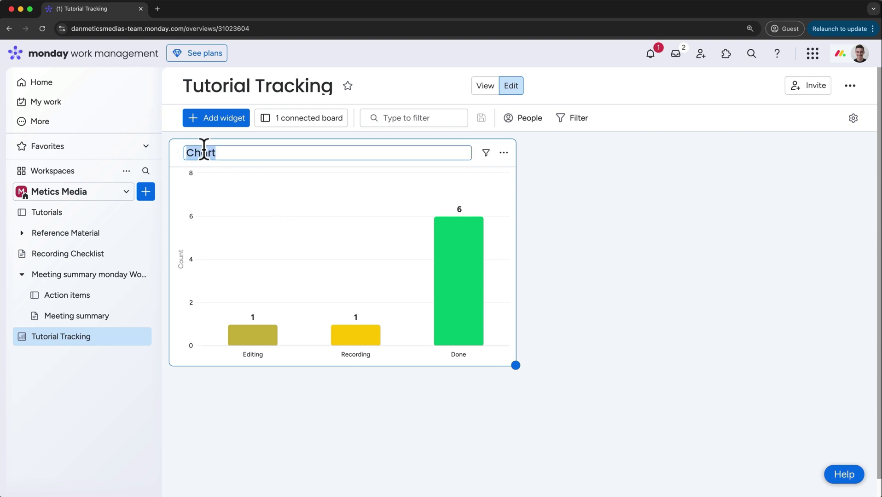
type("Tutorials By S")
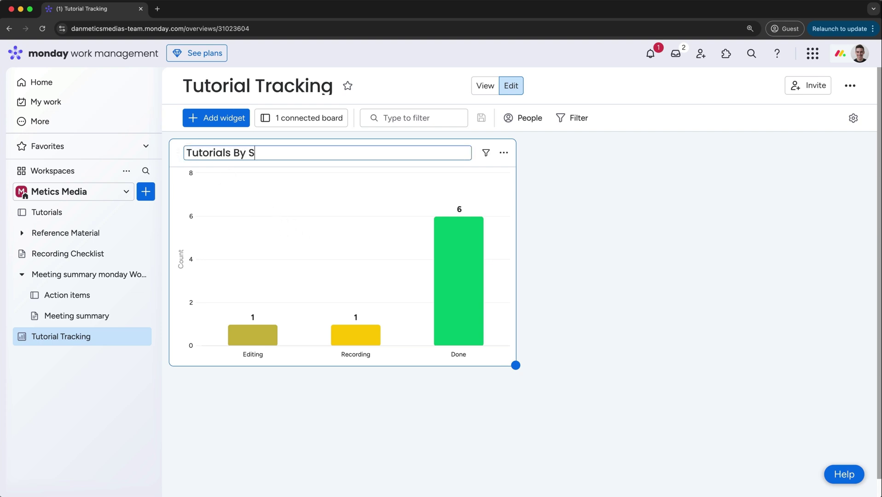
type("tatus")
key("Return")
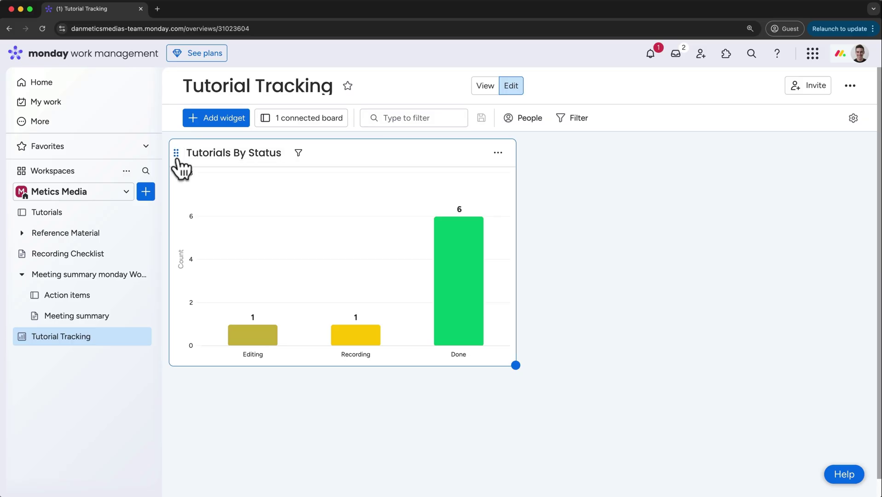
mouse_move(176, 156)
left_mouse_down()
mouse_move(589, 173)
mouse_move(182, 168)
left_mouse_up()
left_click(343, 334)
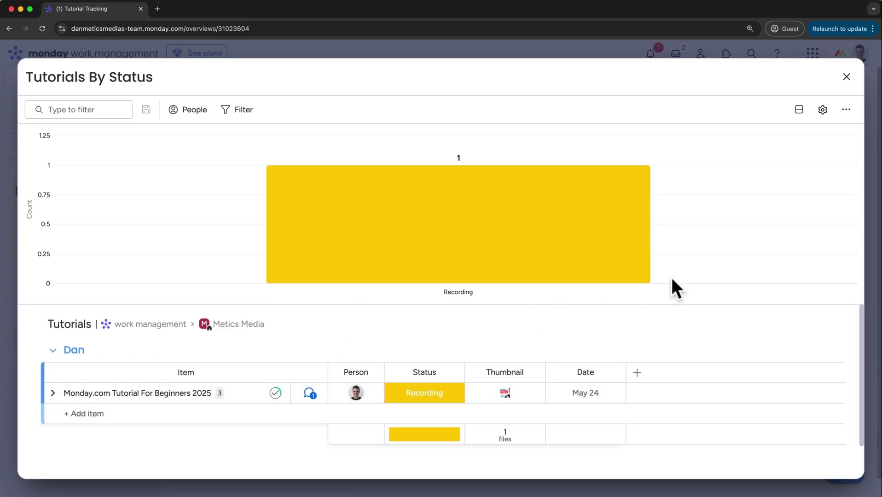
left_click(847, 77)
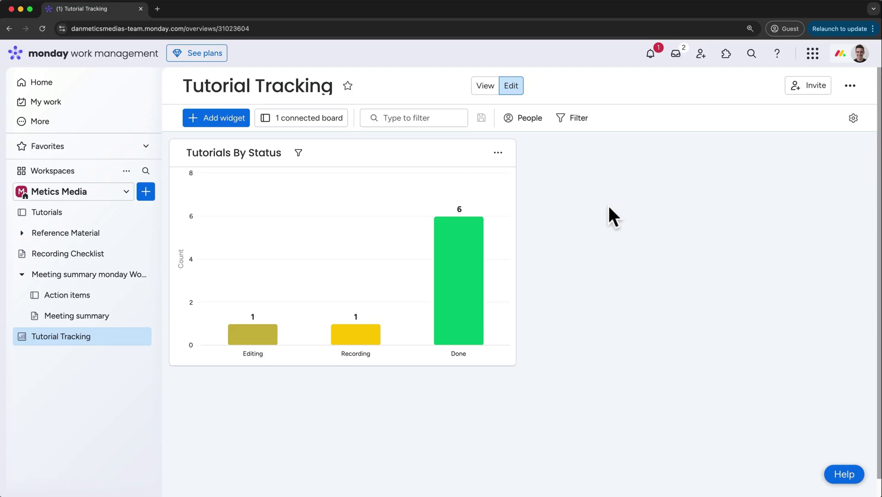
Add a second chart widget titled 'Tutorials By Creator'
left_click(242, 119)
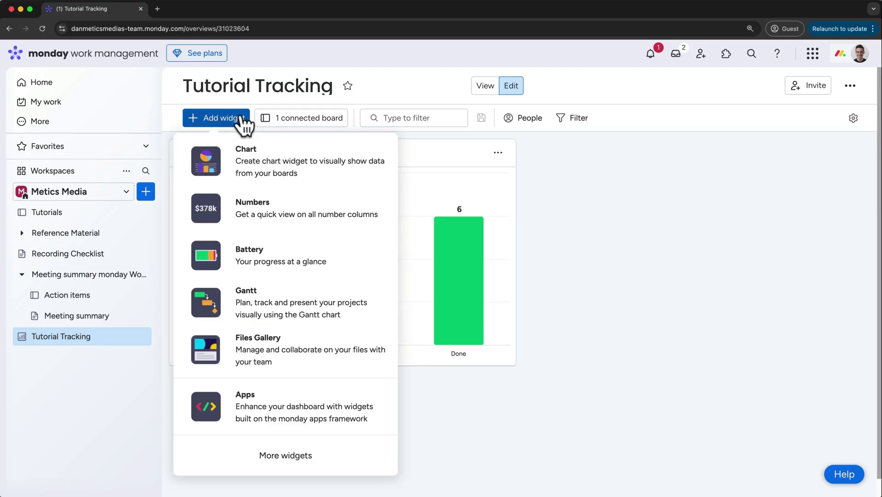
left_click(252, 164)
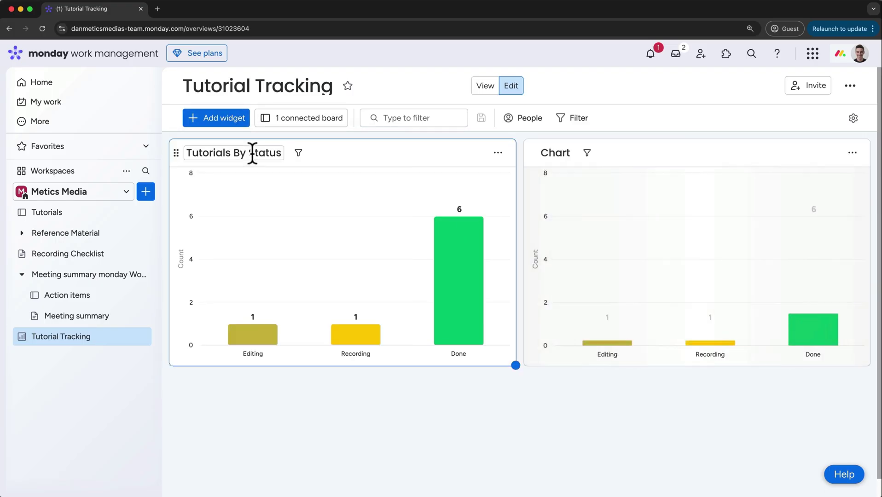
left_click(553, 152)
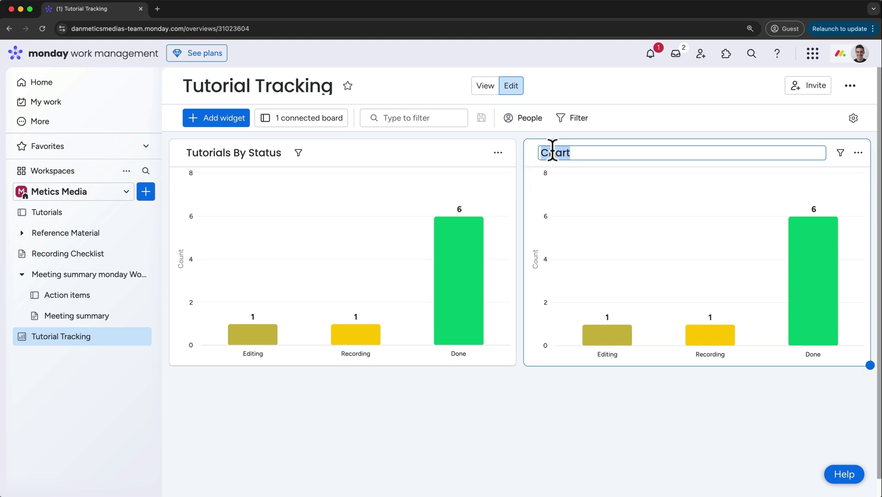
type("Tutorials By Crea")
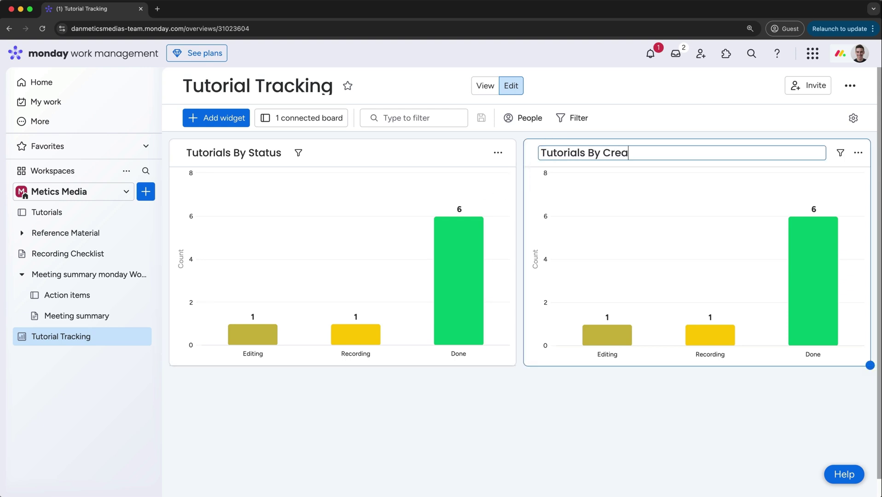
type("tor")
key("Return")
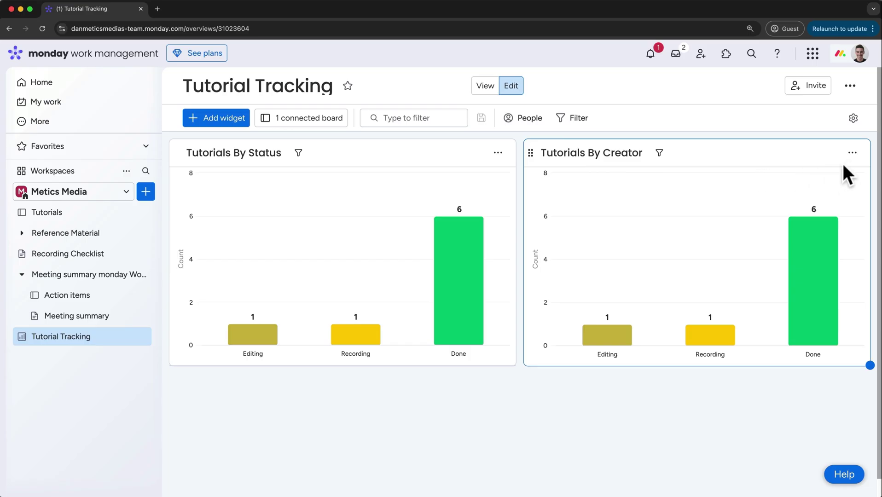
Make Tutorials By Creator a pie chart labelled by the Person column instead of Status
left_click(853, 152)
left_click(815, 199)
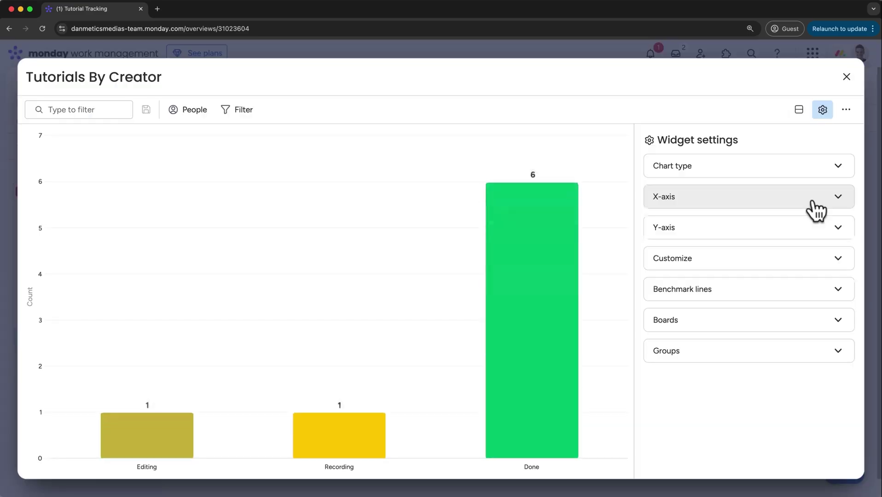
left_click(839, 167)
left_click(669, 215)
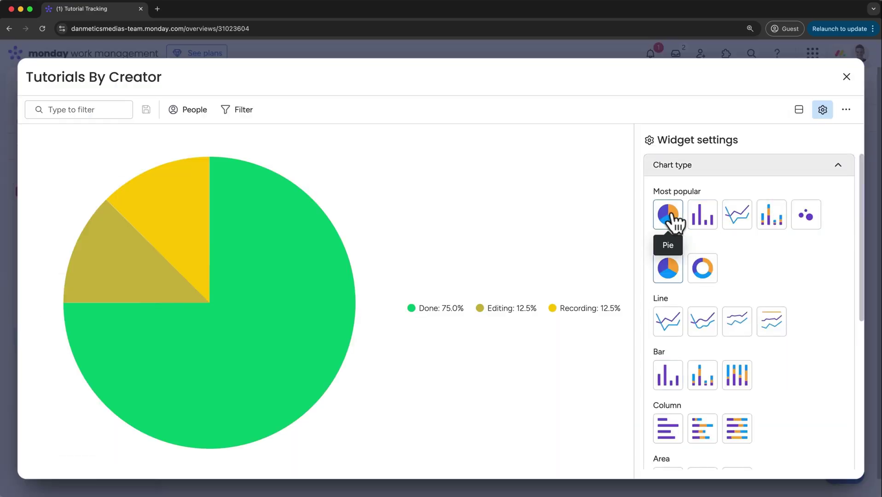
left_click(837, 169)
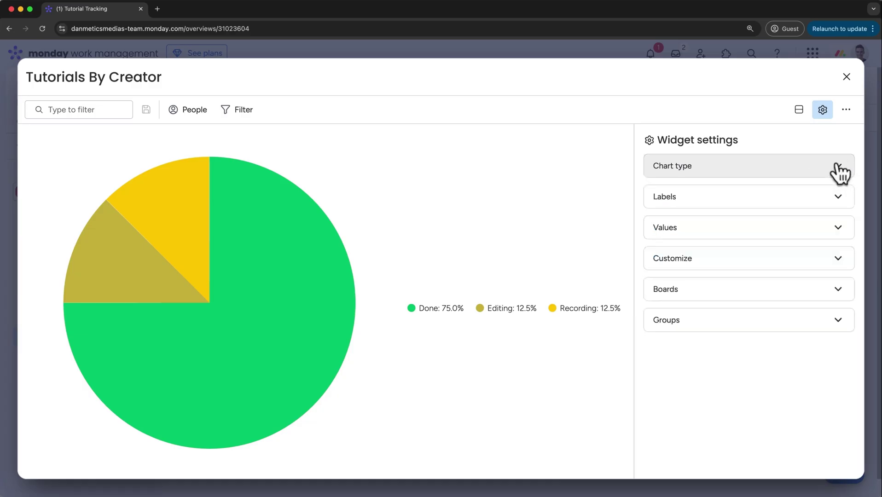
left_click(839, 197)
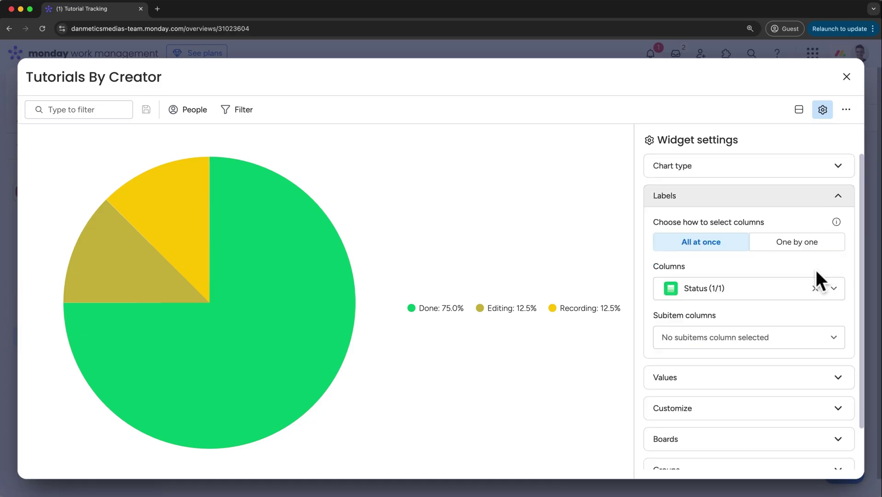
left_click(816, 288)
type("Person")
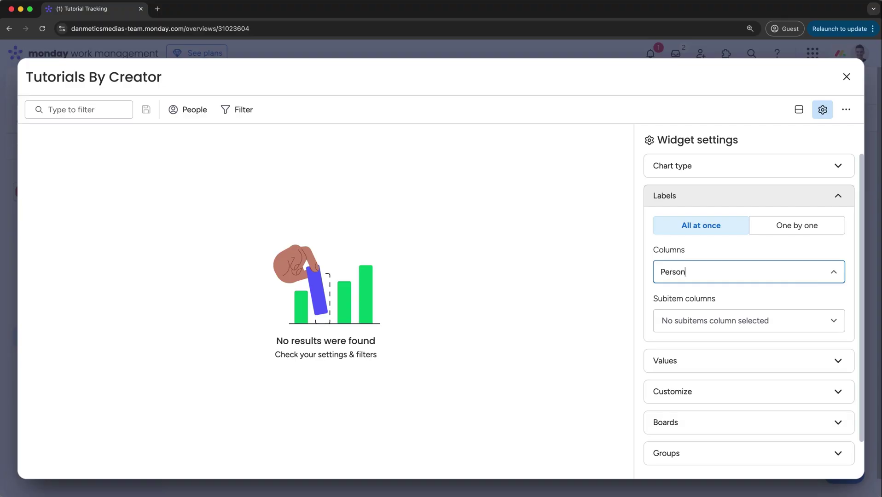
key("Return")
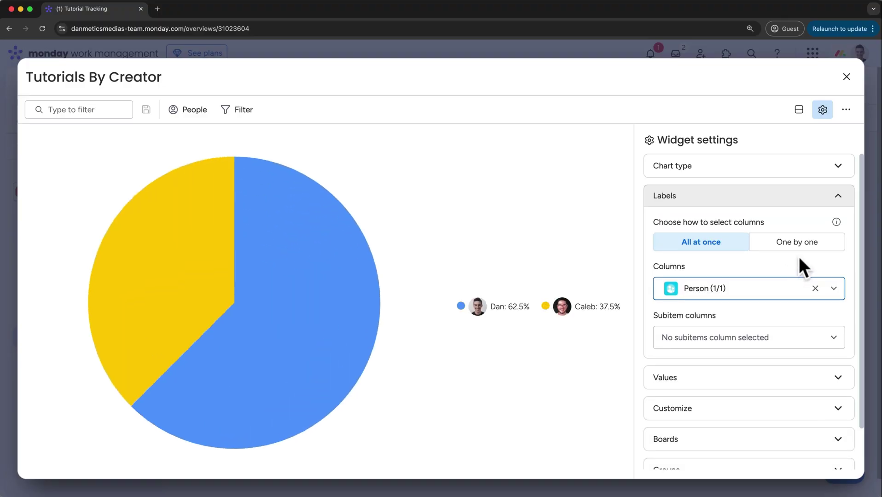
left_click(847, 77)
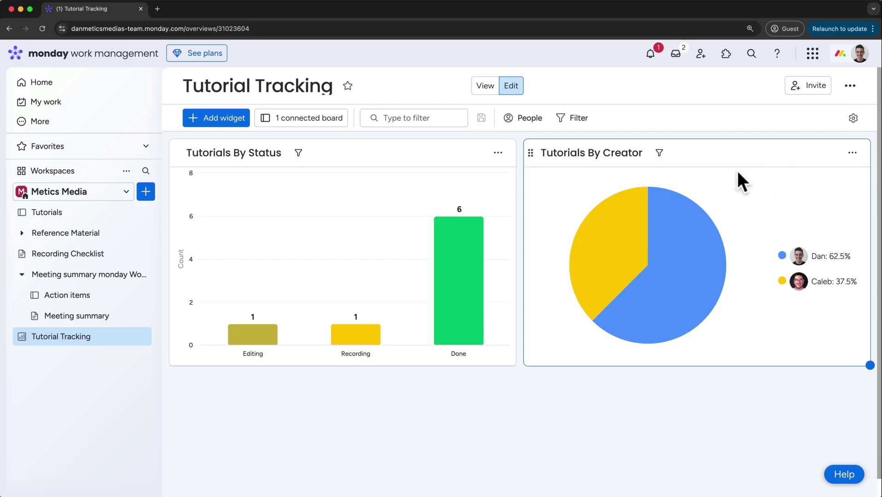
Move Tutorials By Creator to the left slot and Tutorials By Status to the right
left_click_drag(530, 154, 168, 183)
left_click_drag(177, 380, 550, 175)
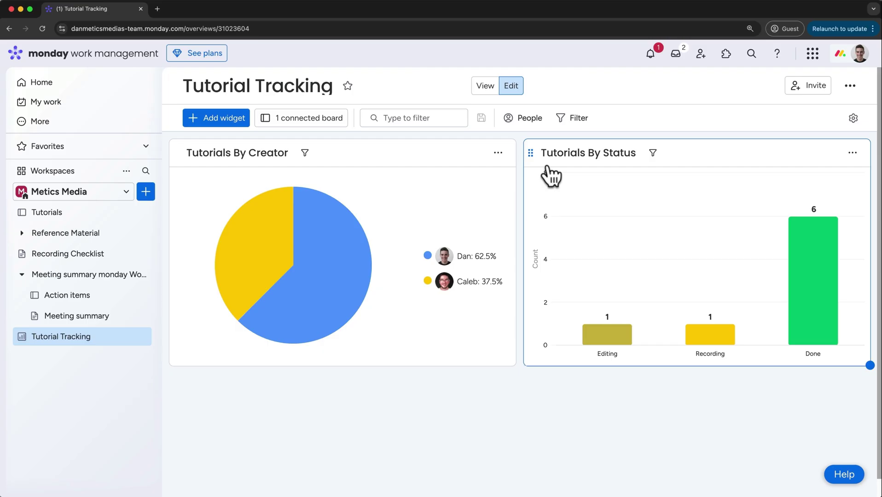
Open the Notifications panel showing the mention on the Shopify Store tutorial
left_click(650, 52)
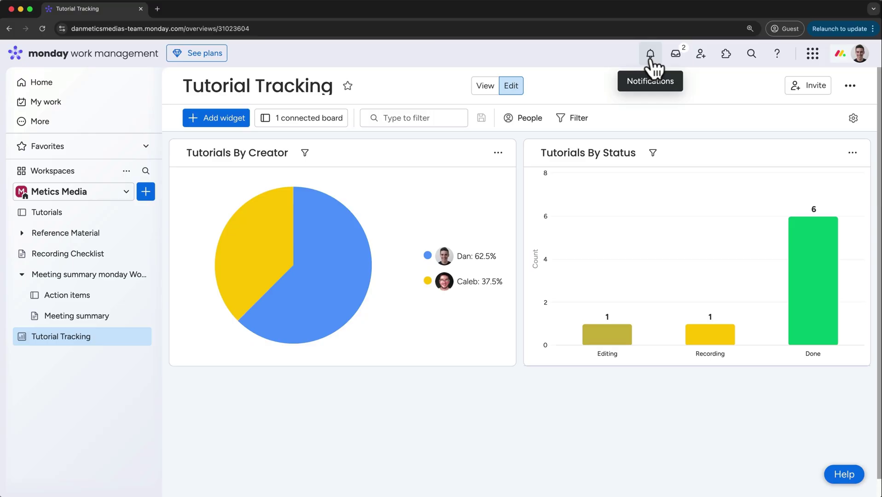
left_click(650, 57)
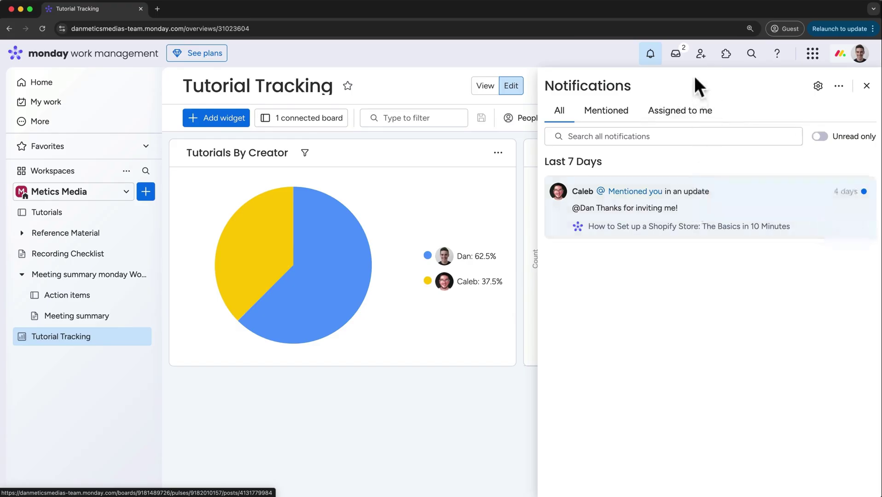
Open the update feed filtered to unread updates that mention you
left_click(676, 54)
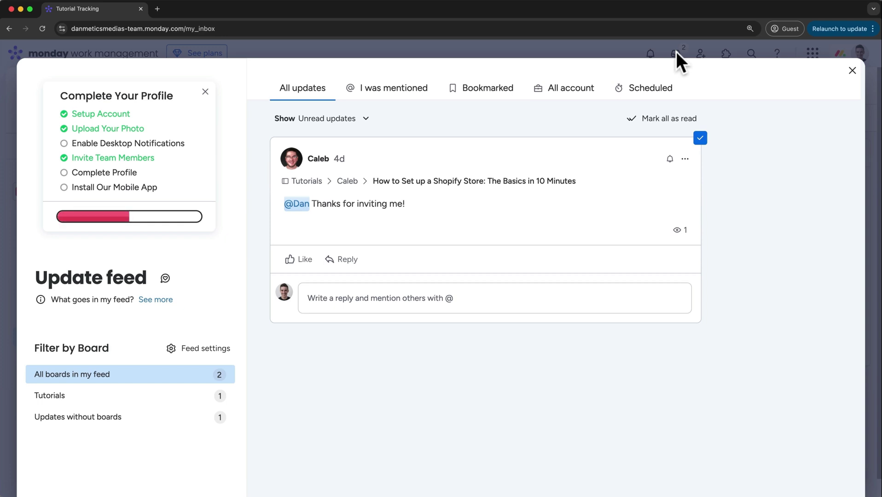
left_click(352, 120)
left_click(350, 142)
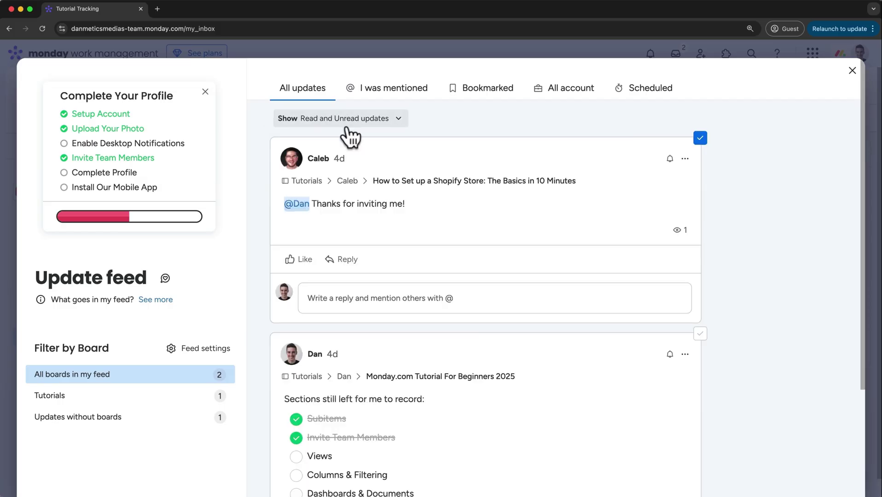
left_click(350, 120)
left_click(348, 160)
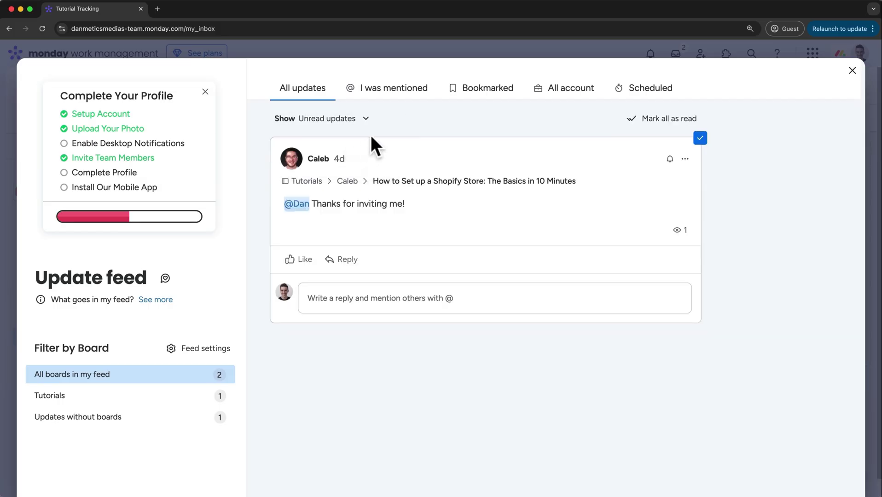
left_click(393, 96)
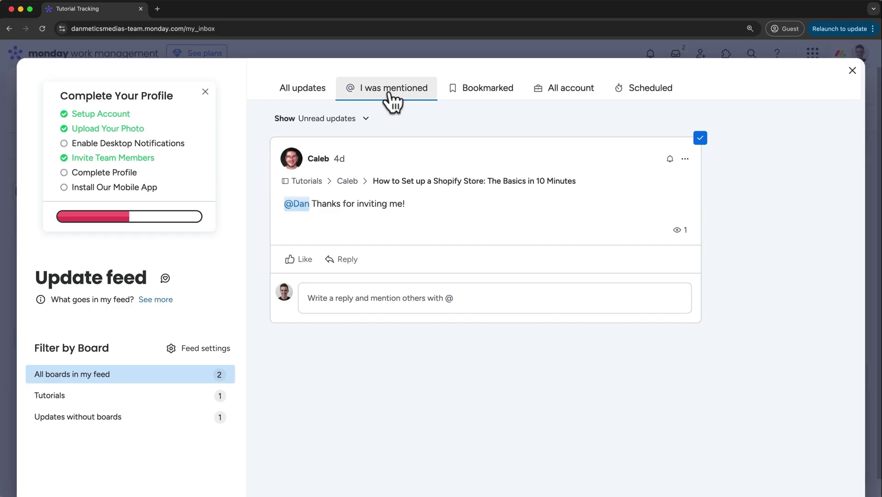
Like the thank-you update and mark it as read
left_click(298, 259)
left_click(324, 262)
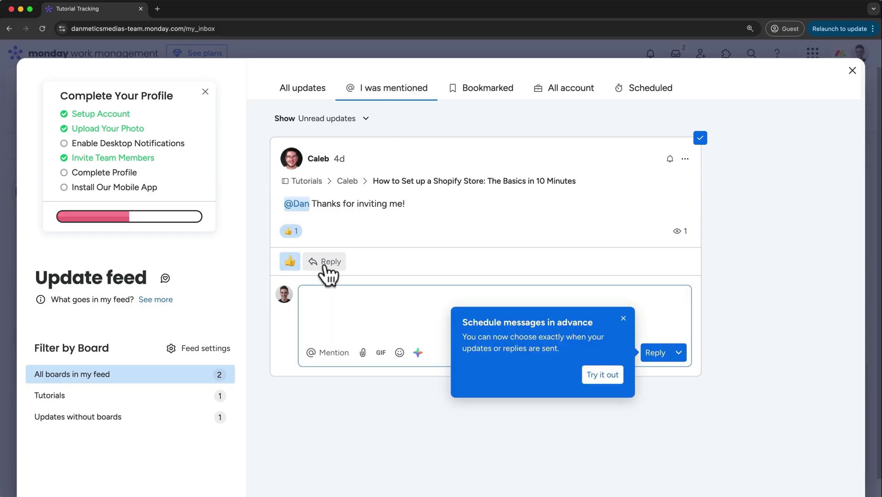
left_click(624, 318)
mouse_move(676, 230)
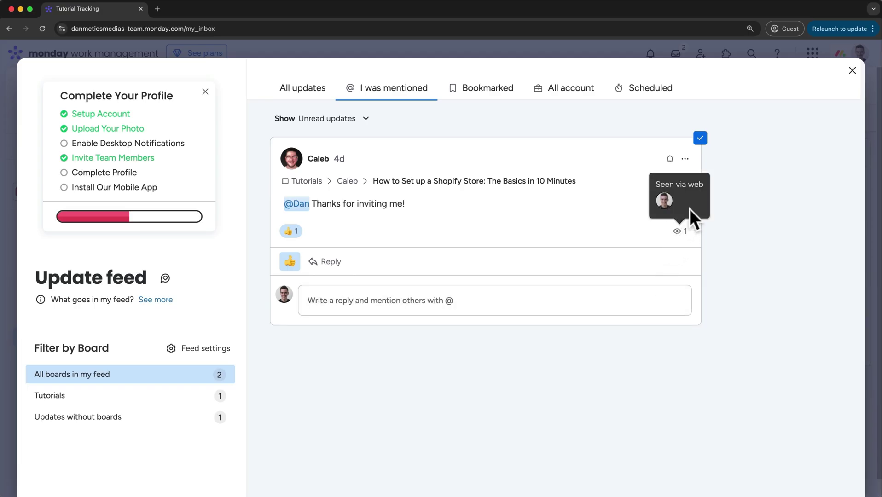
left_click(700, 138)
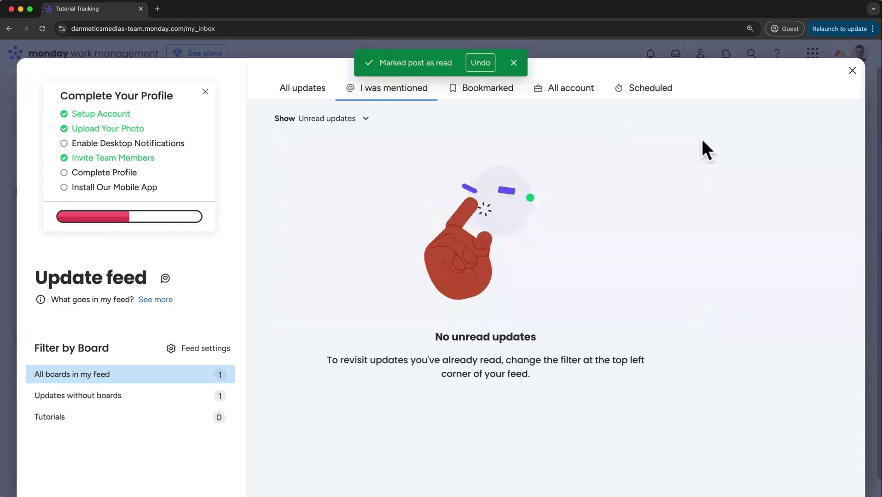
Show both read and unread updates and mark the thank-you update as read again
left_click(366, 120)
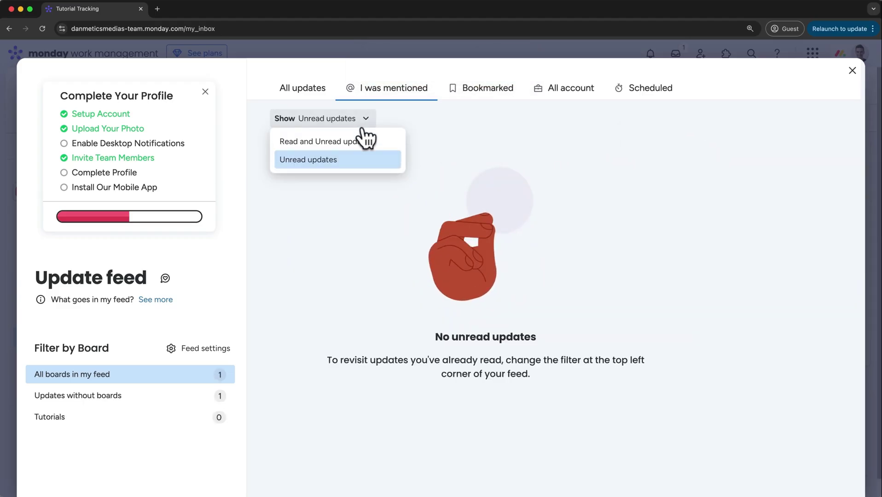
left_click(362, 139)
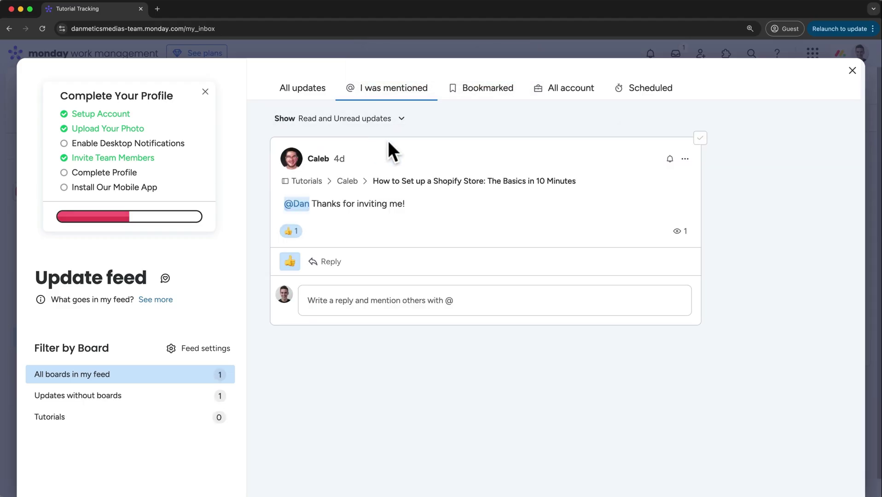
left_click(700, 138)
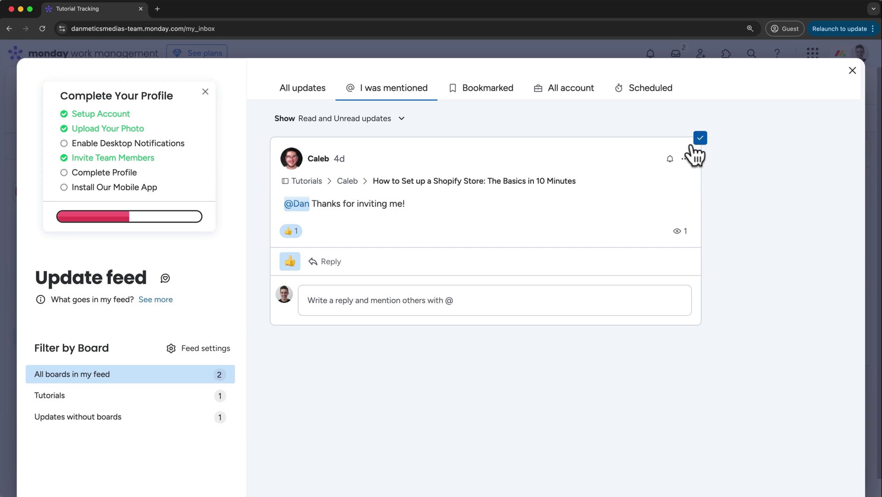
left_click(670, 160)
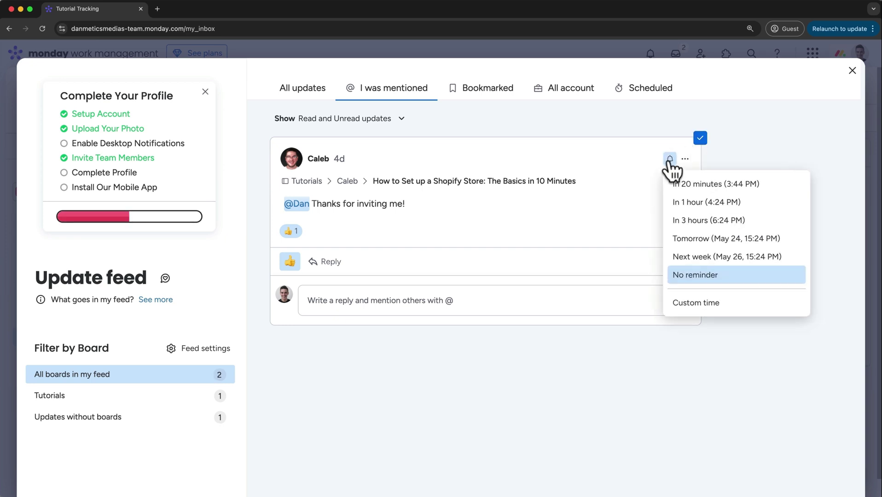
left_click(670, 161)
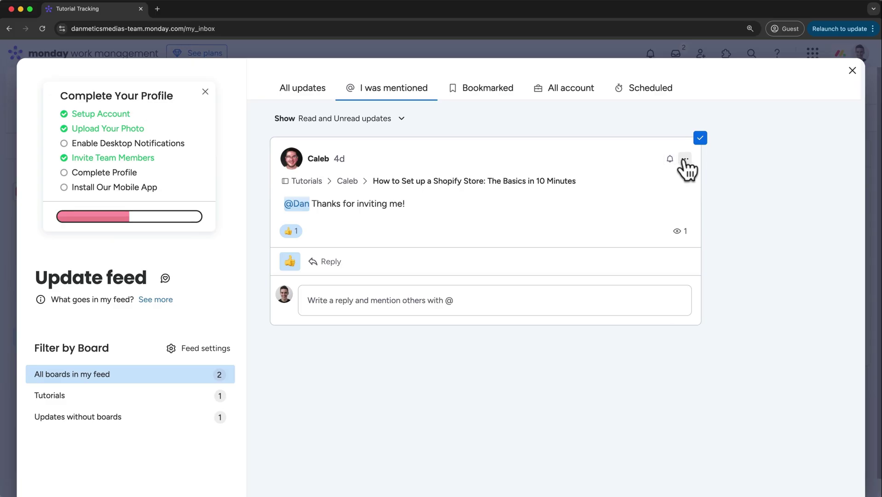
Bookmark the thank-you update, check the Bookmarked list, and close the update feed
left_click(685, 160)
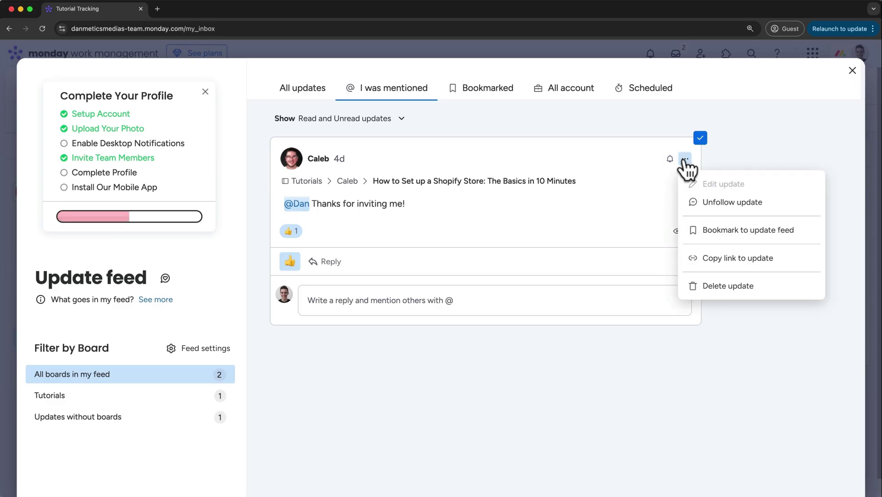
left_click(711, 228)
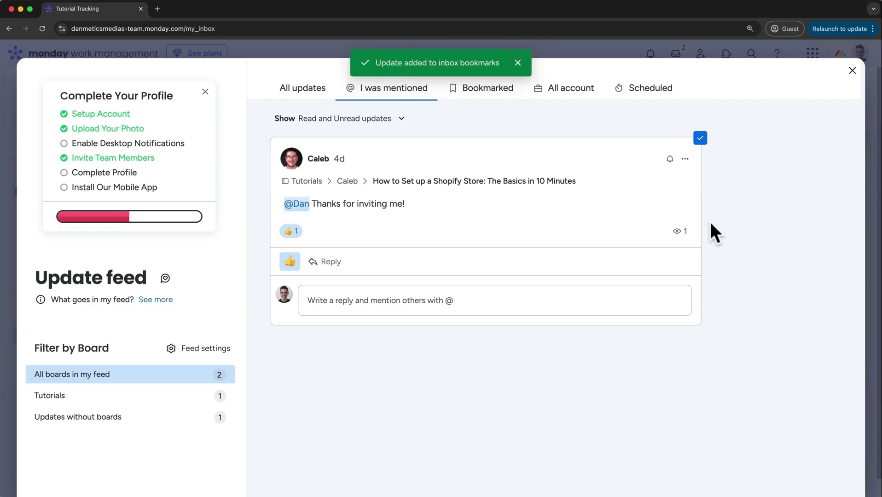
left_click(501, 100)
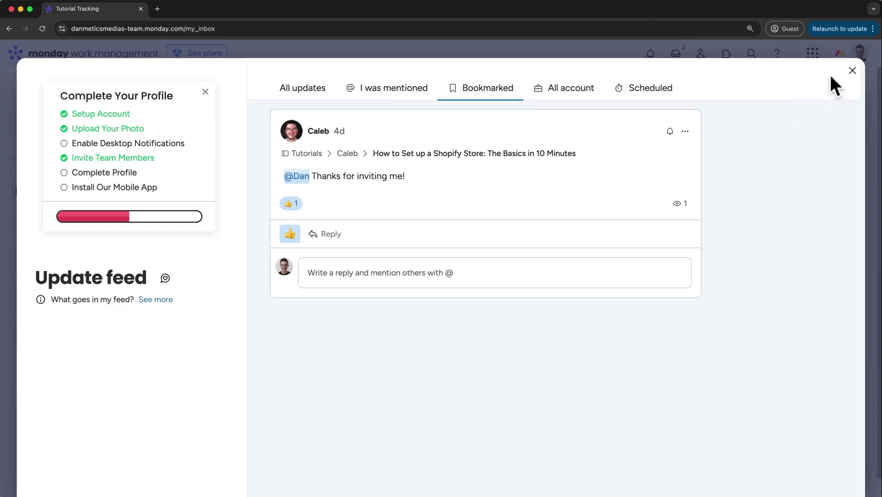
left_click(852, 71)
View the Notifications settings under My profile, then close the profile
left_click(857, 56)
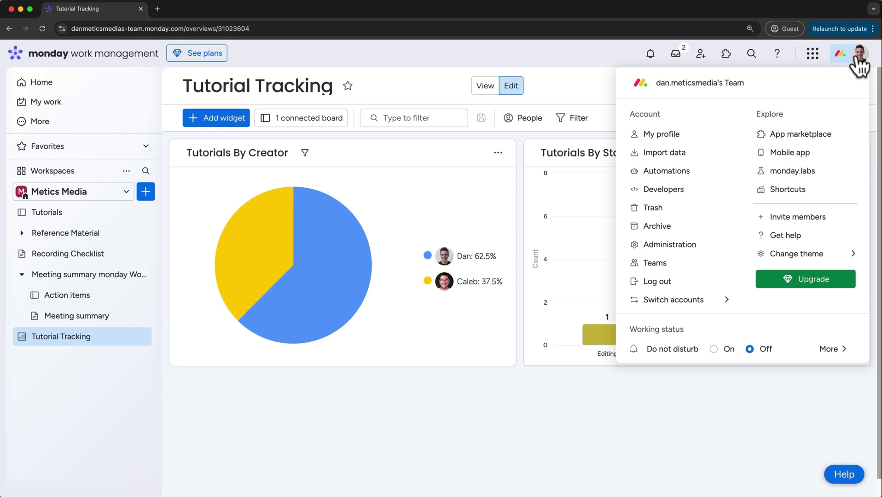
left_click(698, 139)
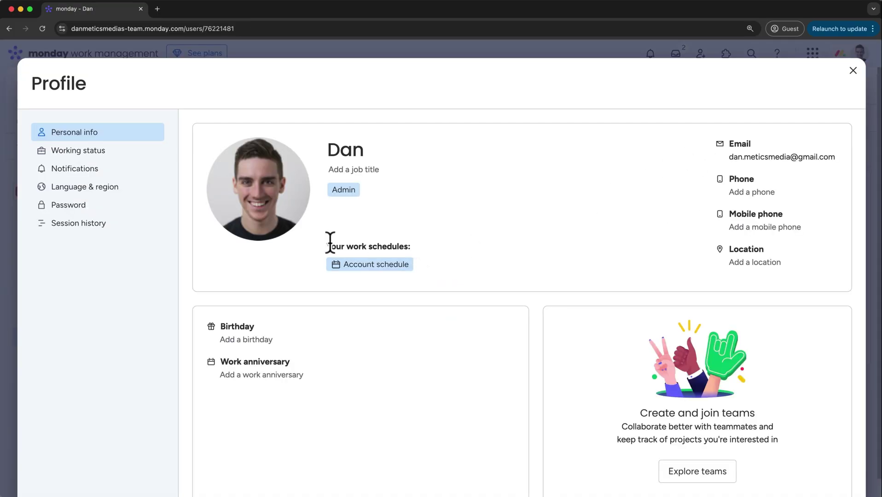
left_click(90, 176)
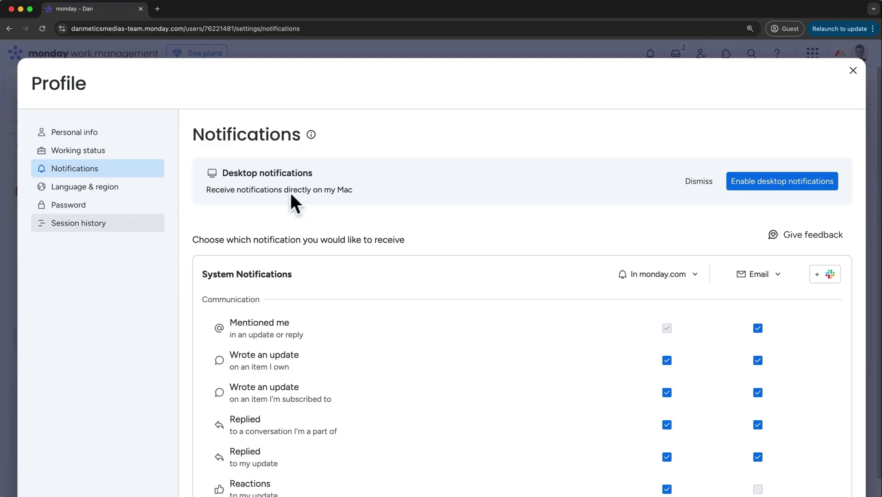
left_click(853, 70)
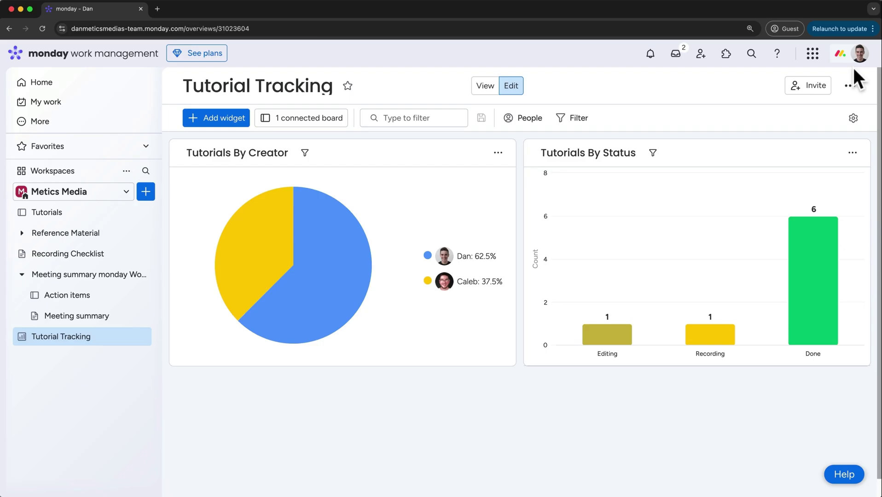
left_click(858, 54)
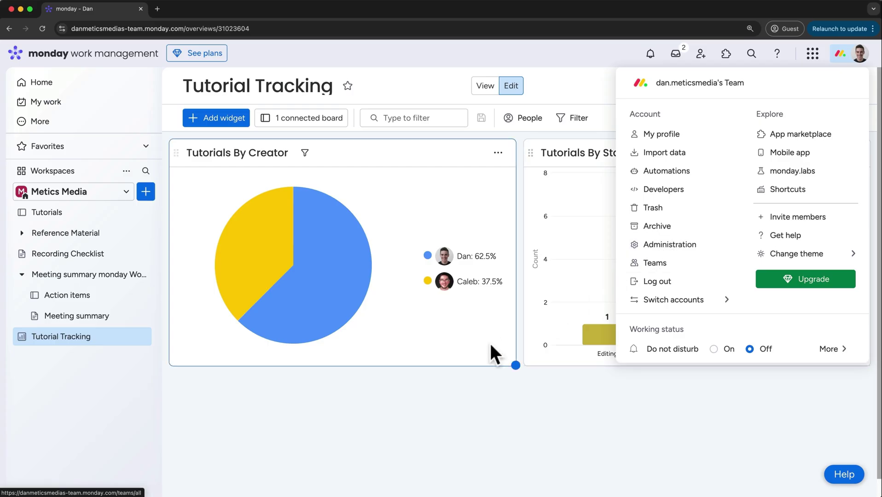
left_click(426, 402)
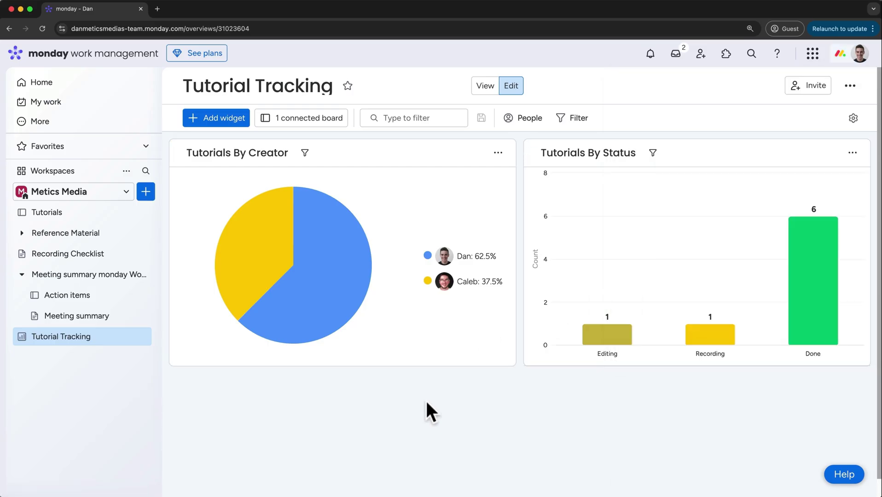
Open the Tutorials board's Automations center to browse starter templates
left_click(79, 216)
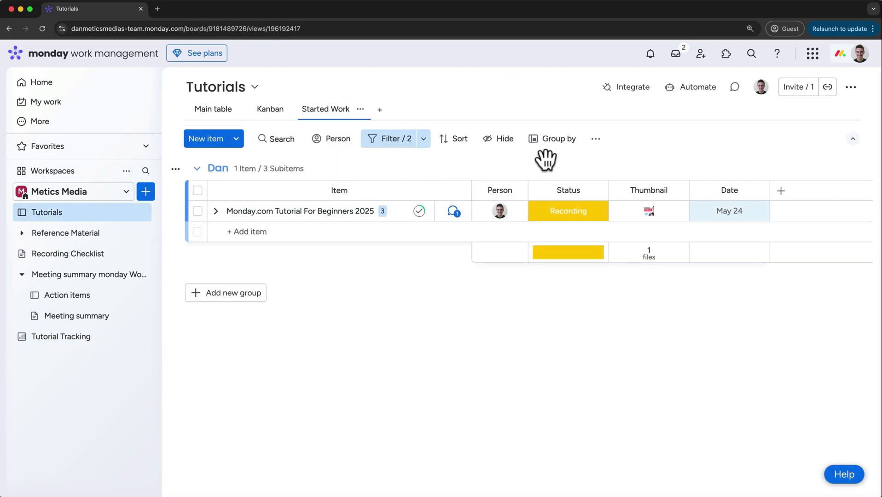
left_click(700, 91)
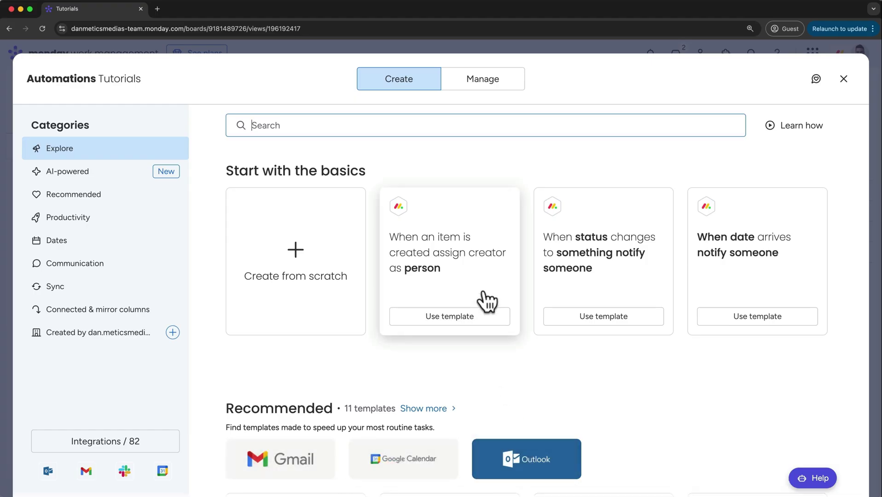
Create the 'When an item is created assign creator as Person' automation using the Person column
left_click(470, 322)
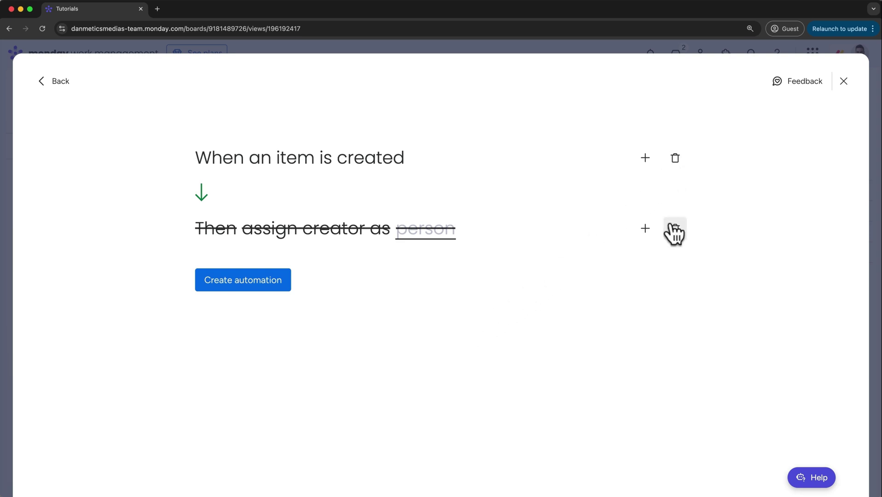
left_click(646, 160)
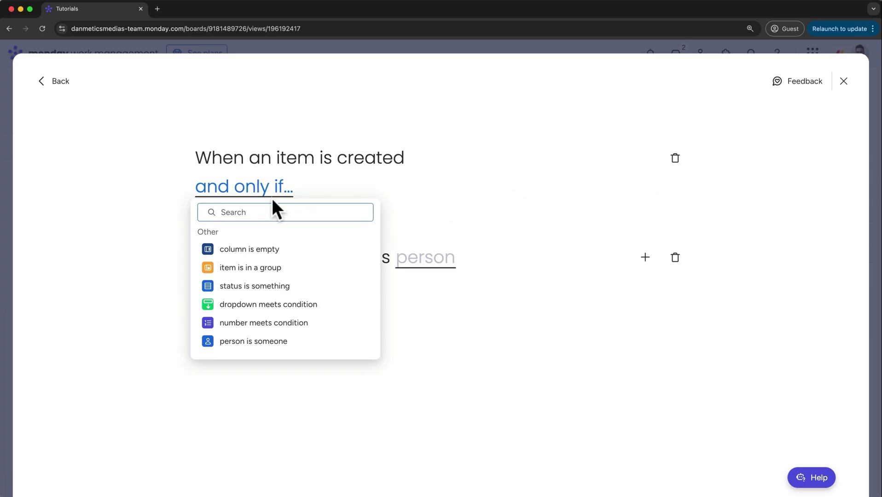
left_click(494, 210)
left_click(645, 229)
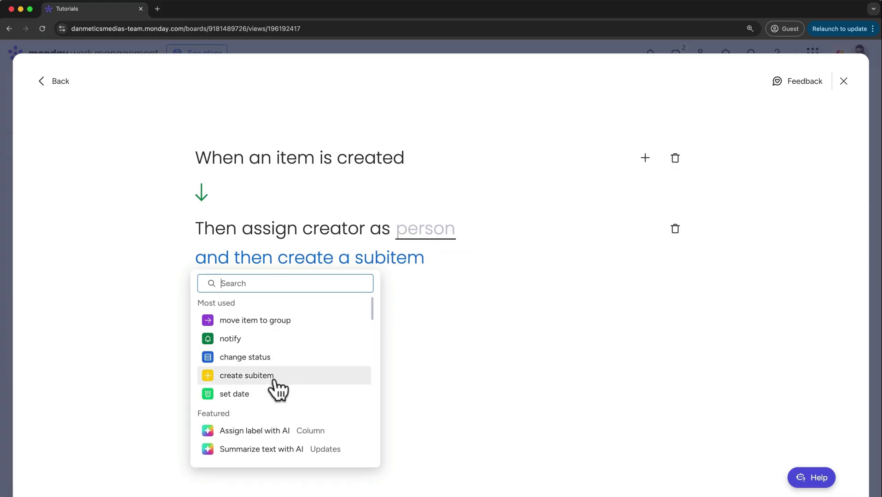
left_click(540, 285)
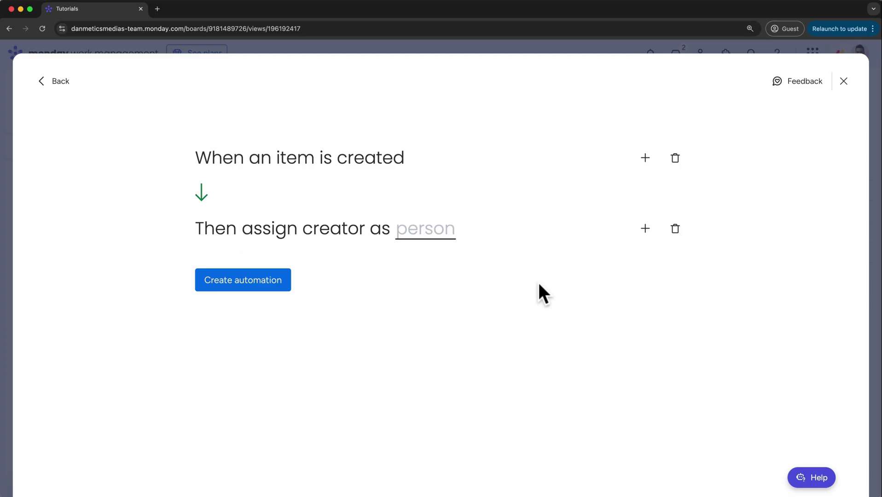
left_click(447, 238)
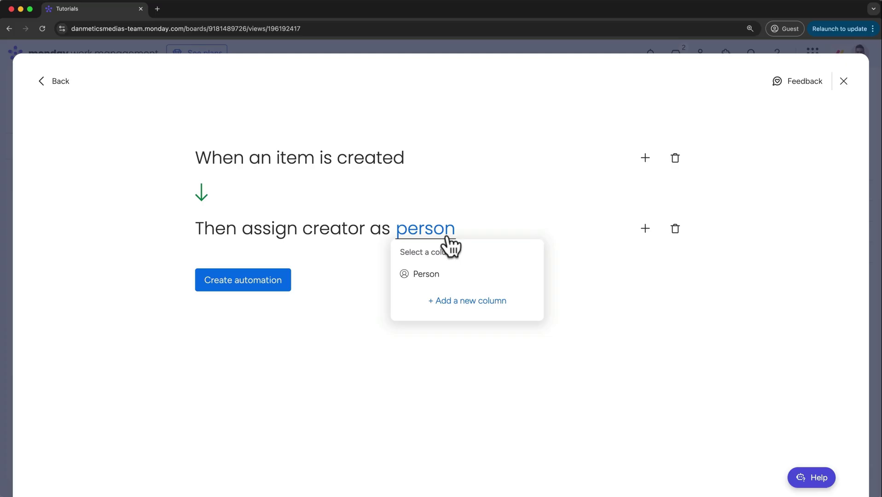
left_click(435, 275)
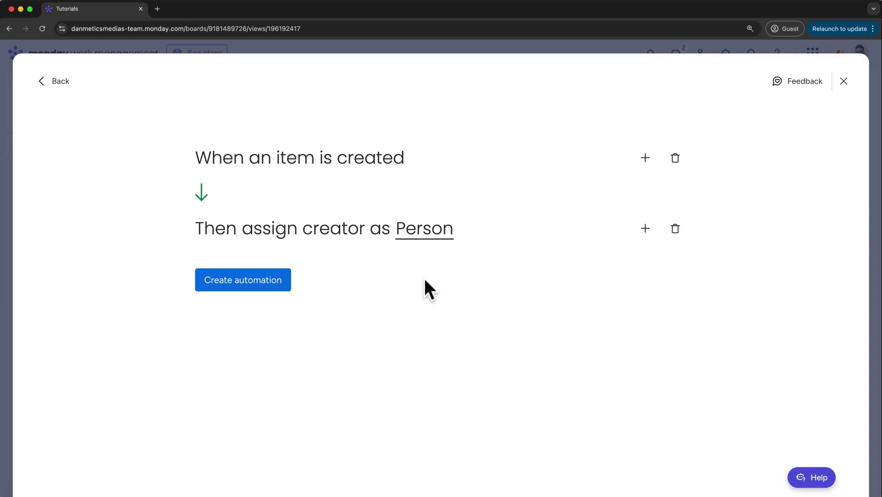
left_click(280, 287)
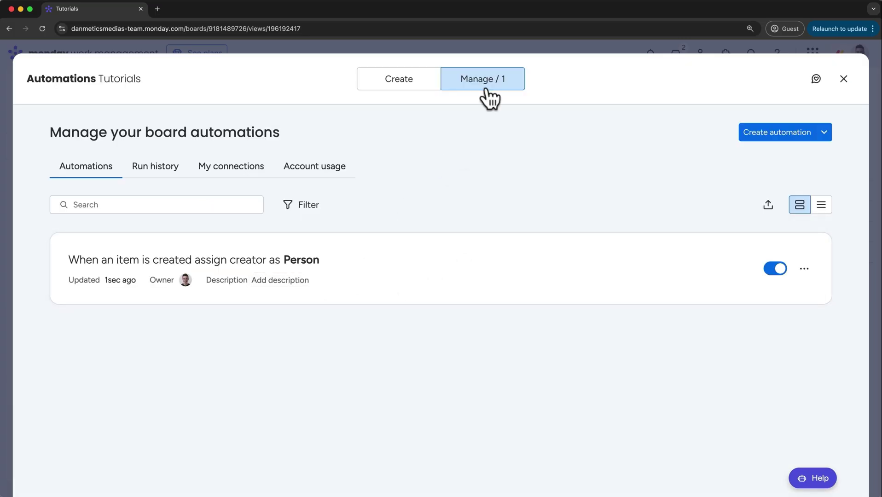
Toggle the new automation off and back on, then close the automations window
left_click(420, 89)
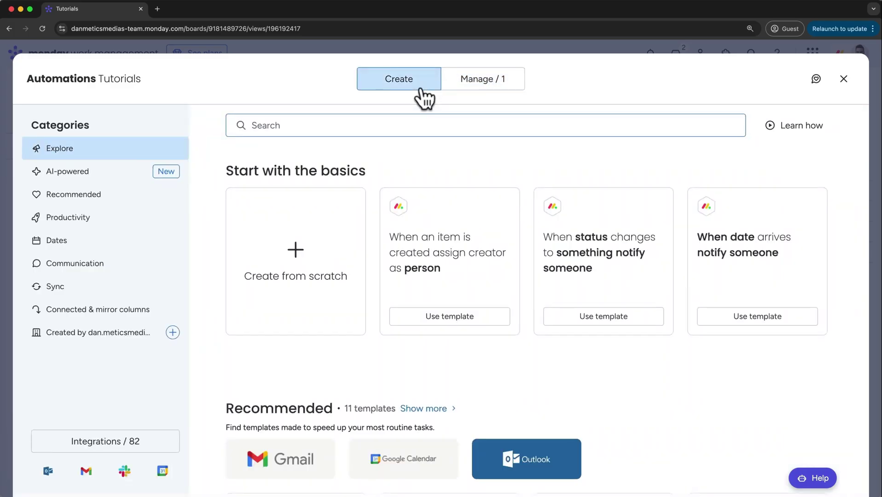
left_click(456, 91)
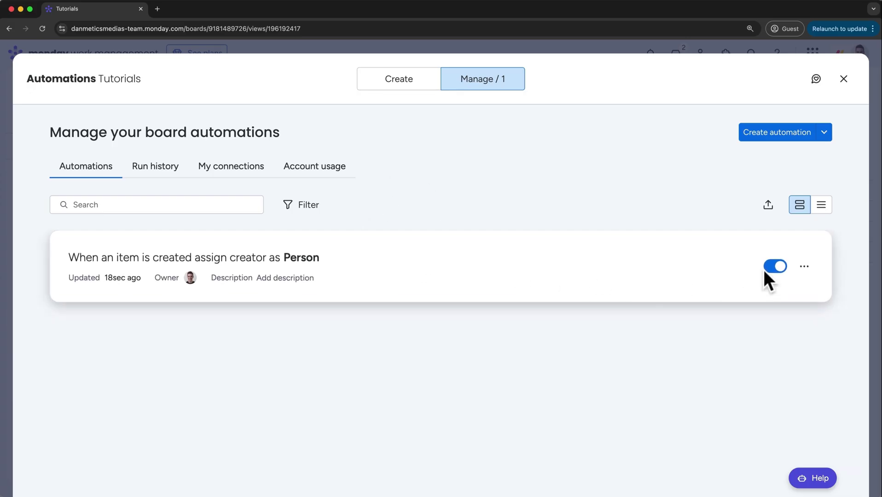
left_click(776, 267)
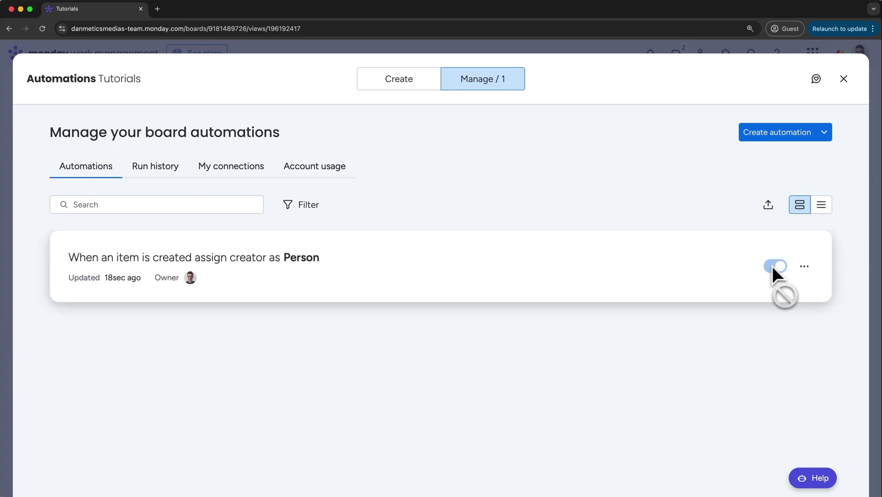
left_click(775, 267)
left_click(805, 273)
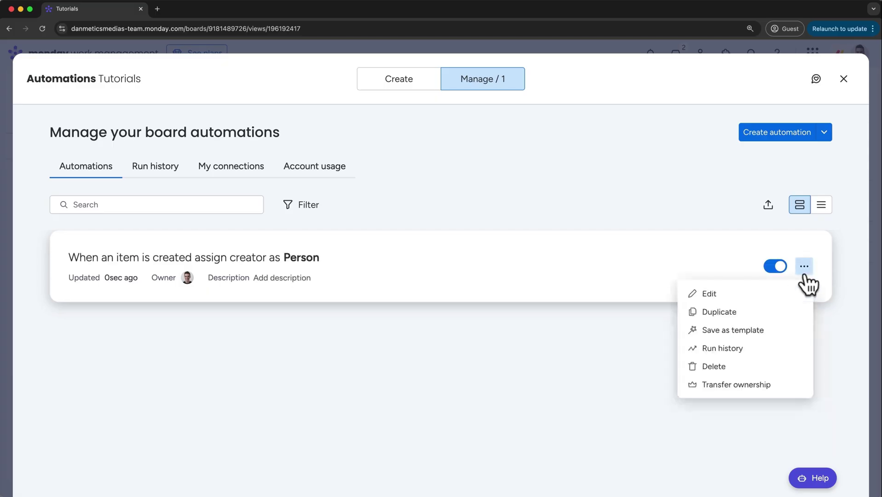
left_click(728, 210)
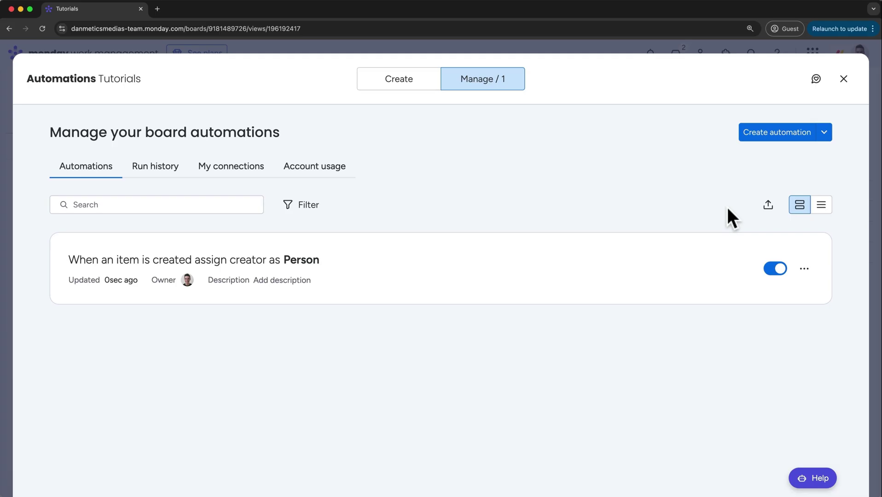
left_click(844, 79)
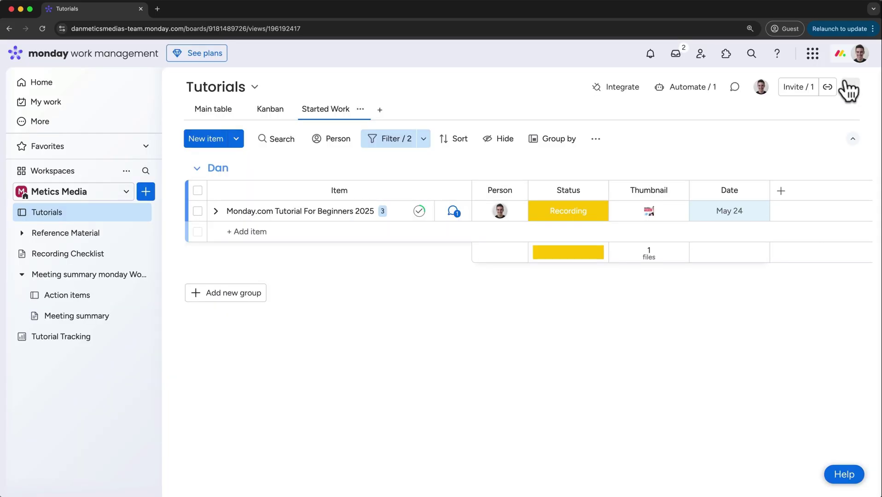
Clear all board filters and add a 'New Automation Test' item to the first group
left_click(406, 141)
left_click(714, 174)
left_click(715, 136)
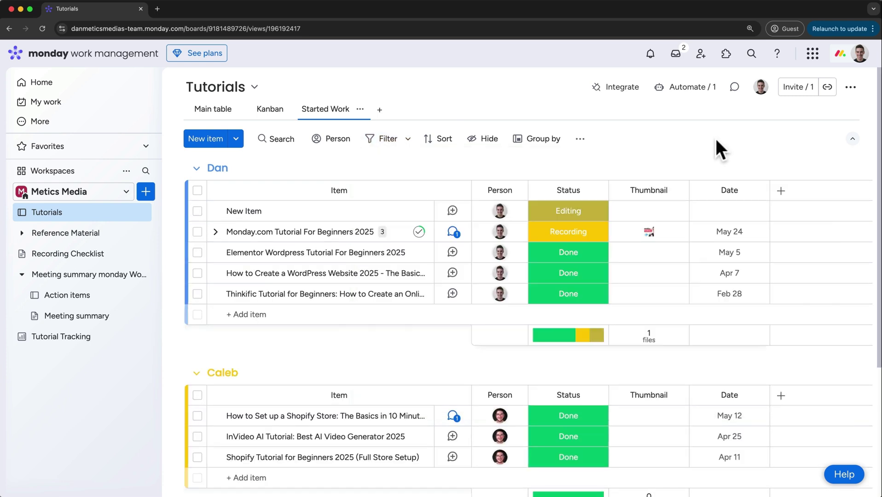
left_click(293, 317)
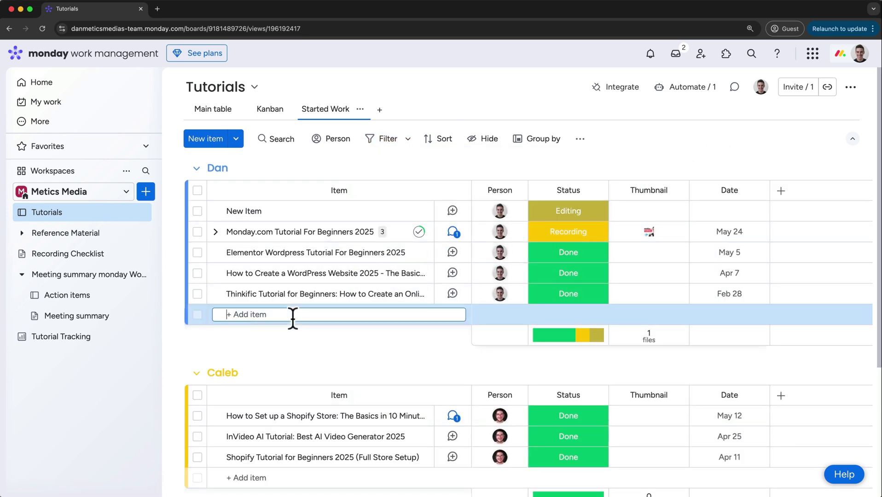
type("New Automation")
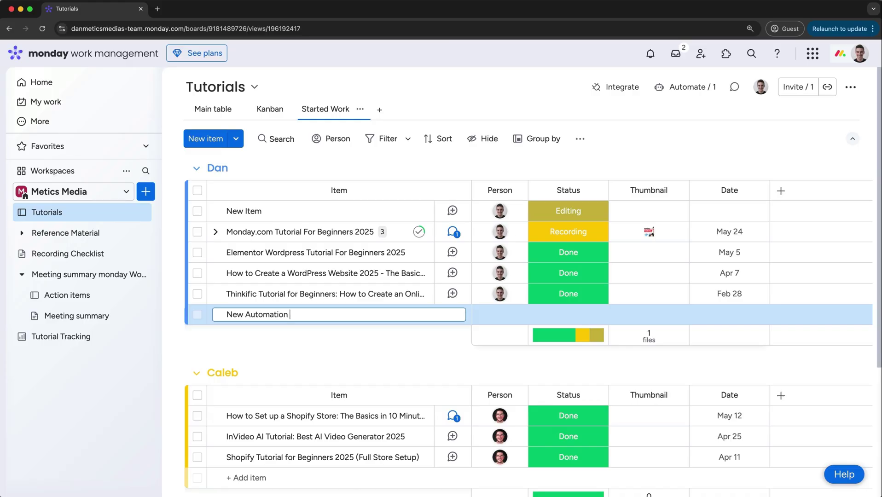
type(" Test")
key("Return")
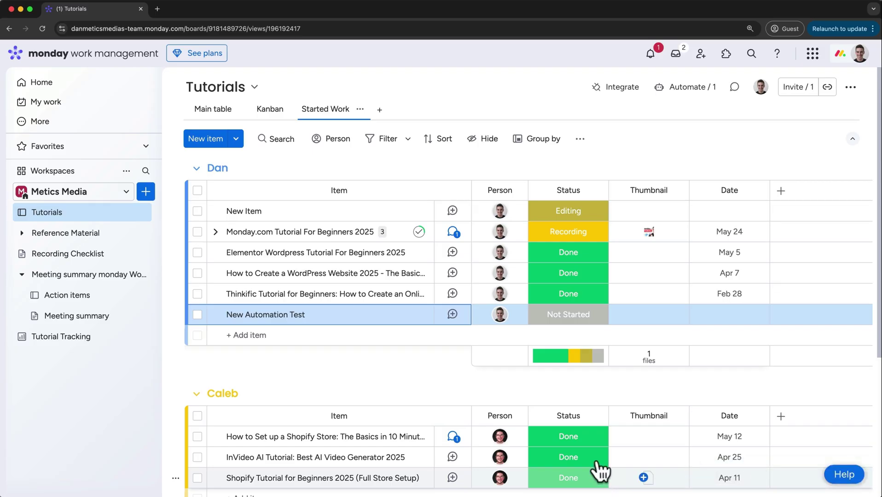
Check the new item's auto-assigned creator and the assignment notification
mouse_move(498, 323)
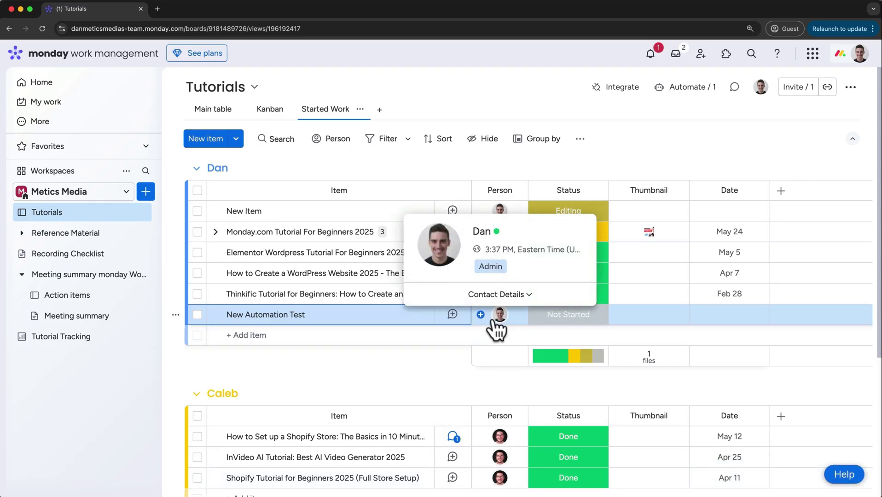
left_click(512, 294)
left_click(651, 54)
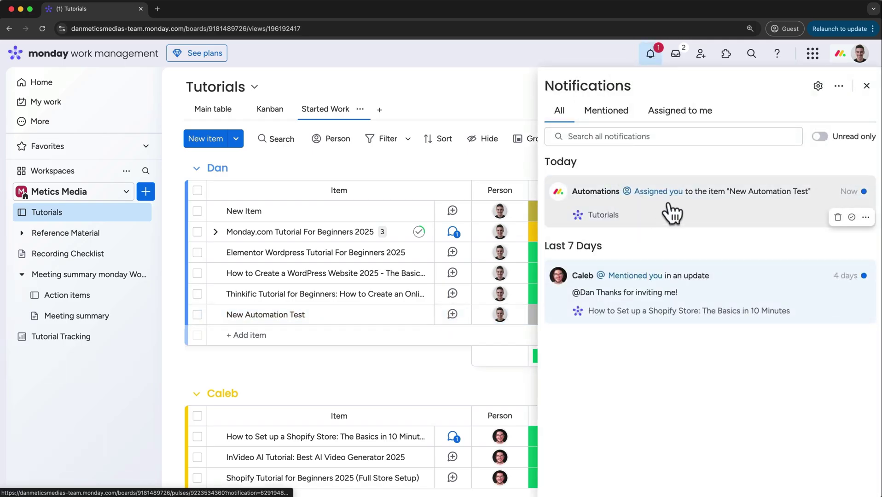
left_click(522, 87)
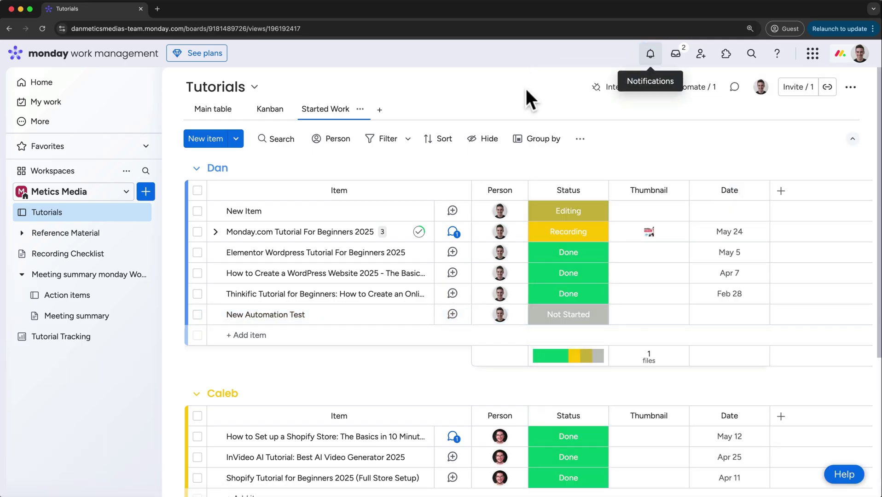
left_click(690, 91)
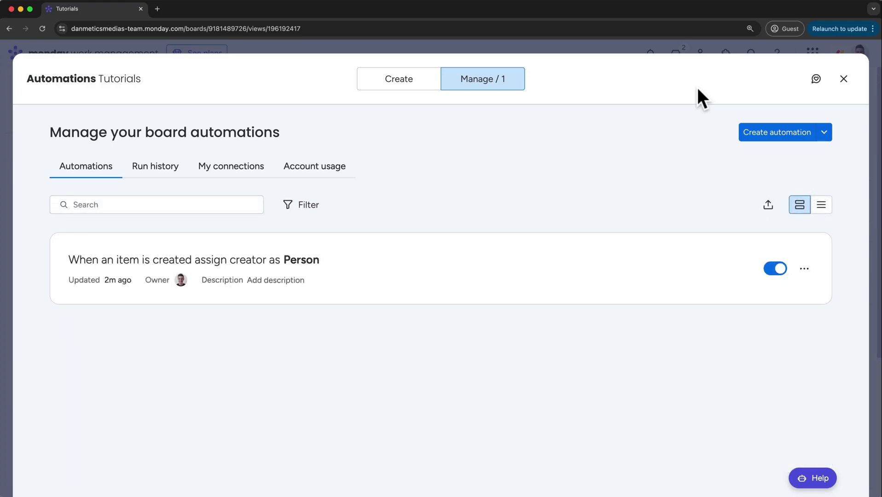
Open the automation's run history, expand the Success run, and open 'New Automation Test'
left_click(805, 269)
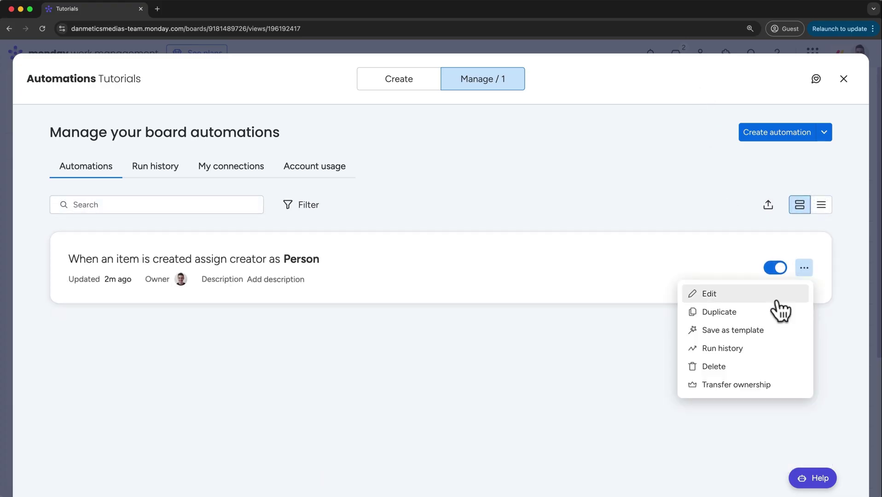
left_click(748, 357)
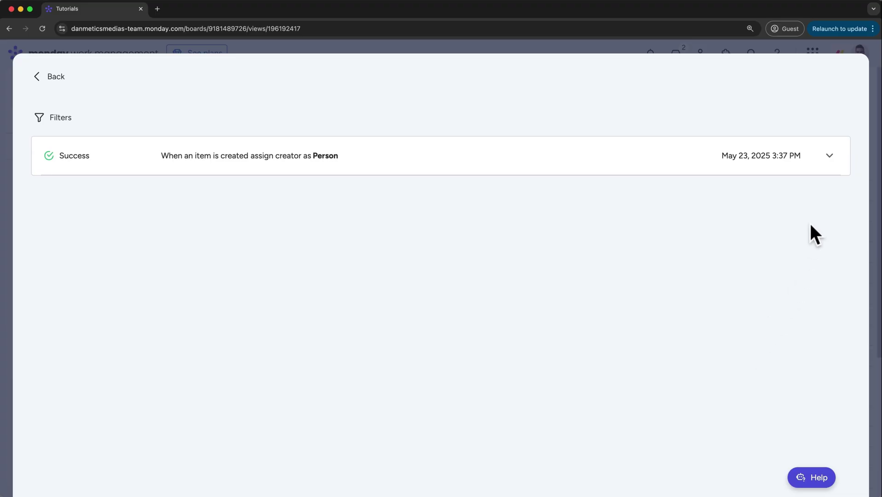
left_click(830, 155)
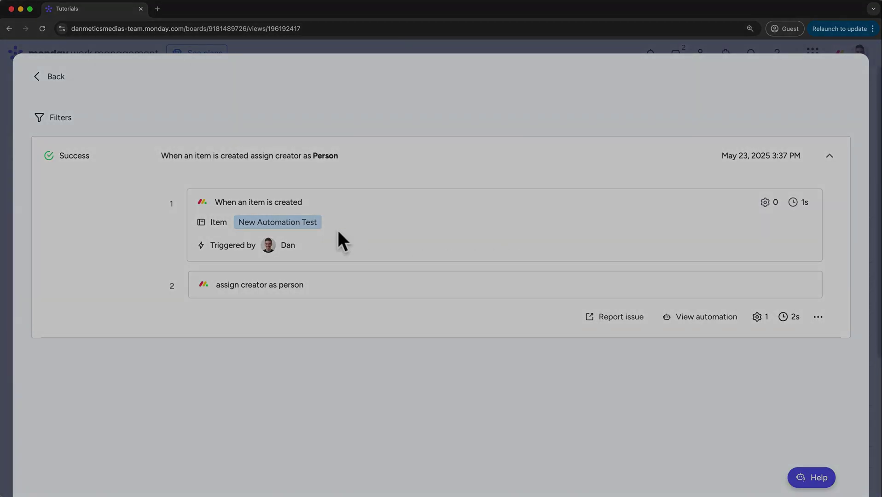
left_click(308, 223)
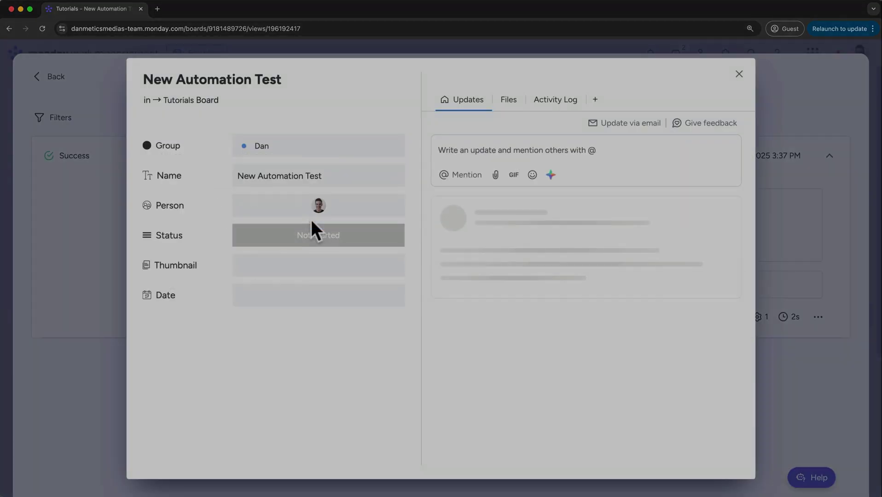